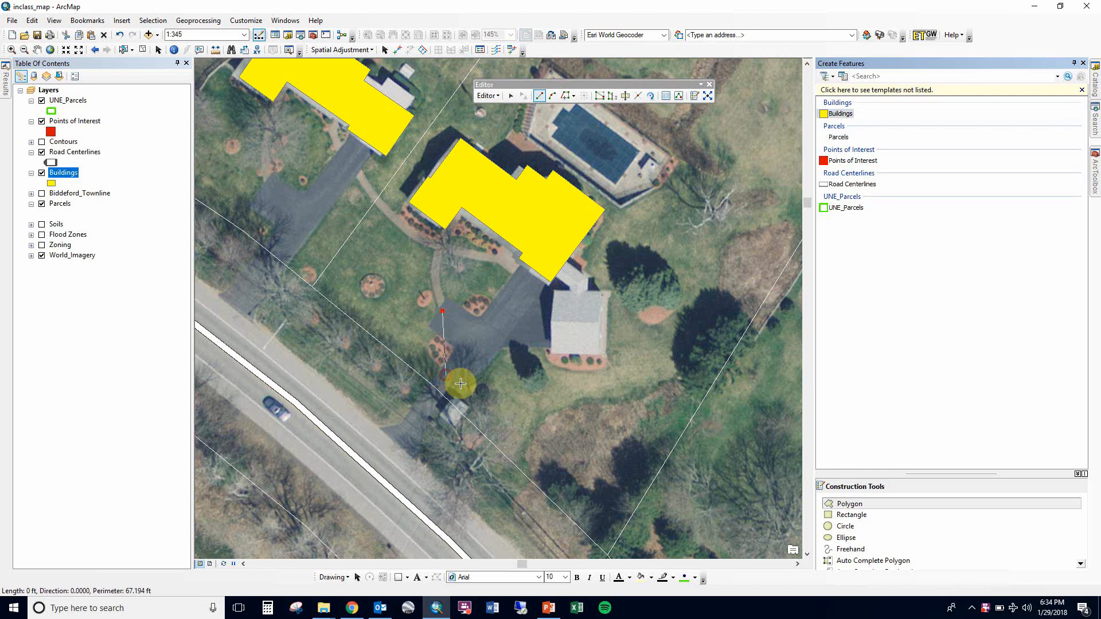
# Finish the five-sided Buildings polygon over the driveway between the large yellow house and the road.
pyautogui.click(509, 402)
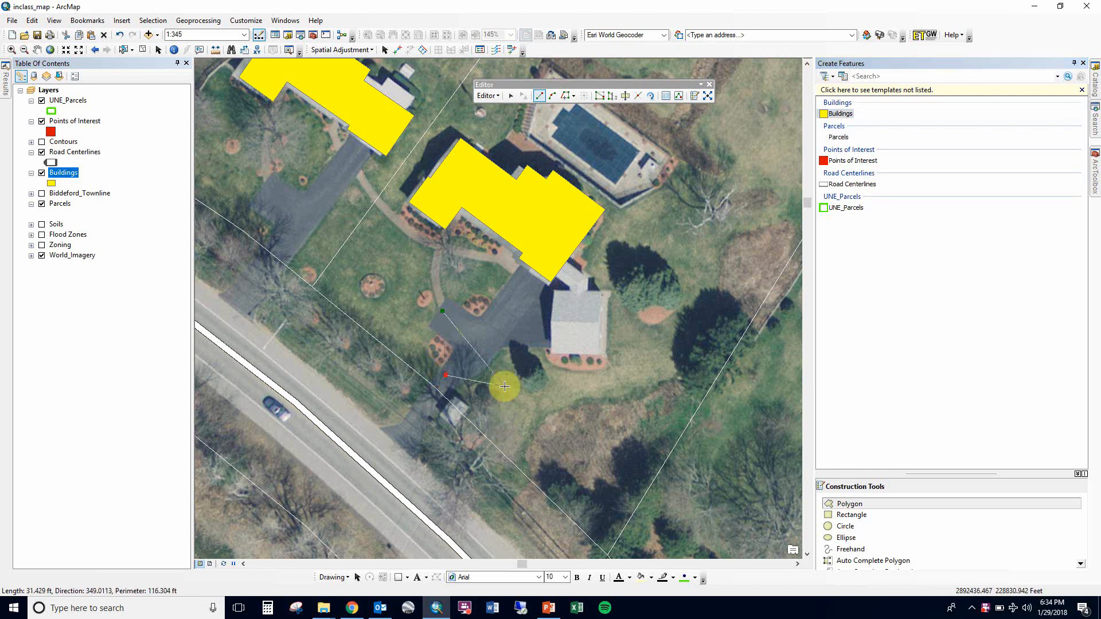
pyautogui.doubleClick(515, 321)
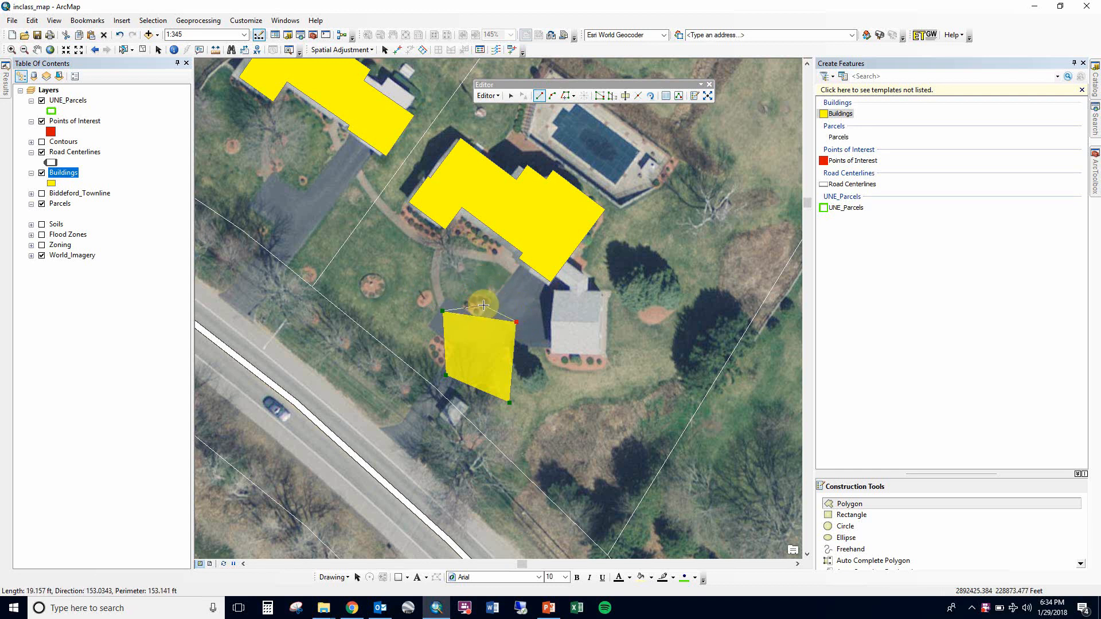
pyautogui.doubleClick(484, 305)
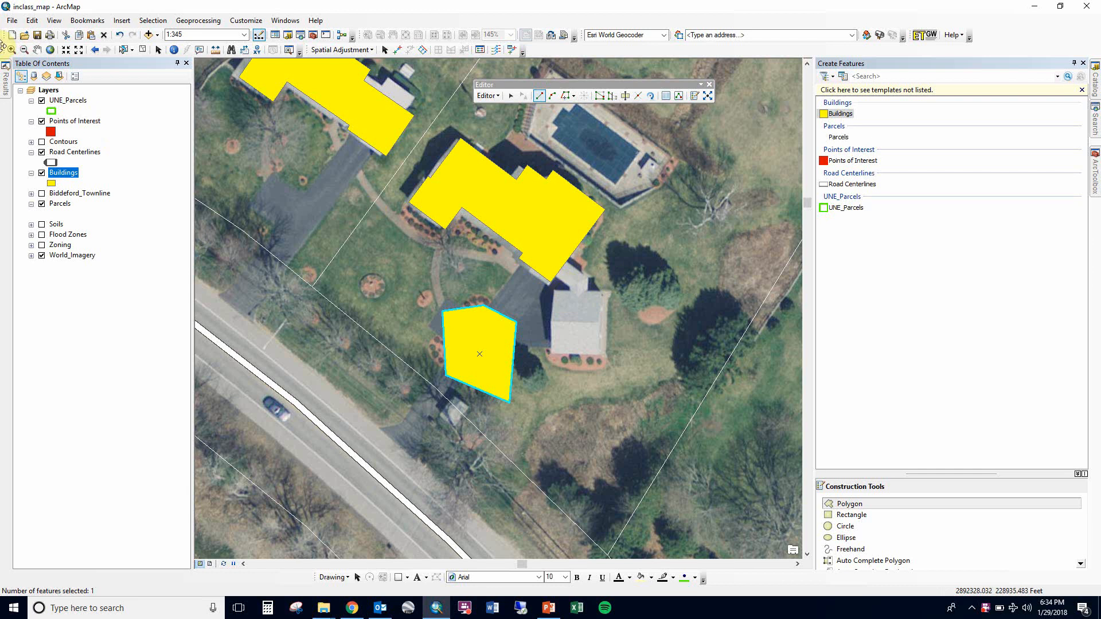
# Activate the Buildings template for drawing a polygon near the gray-roofed building beside the driveway.
pyautogui.click(12, 50)
pyautogui.moveTo(501, 206); pyautogui.dragTo(621, 389)
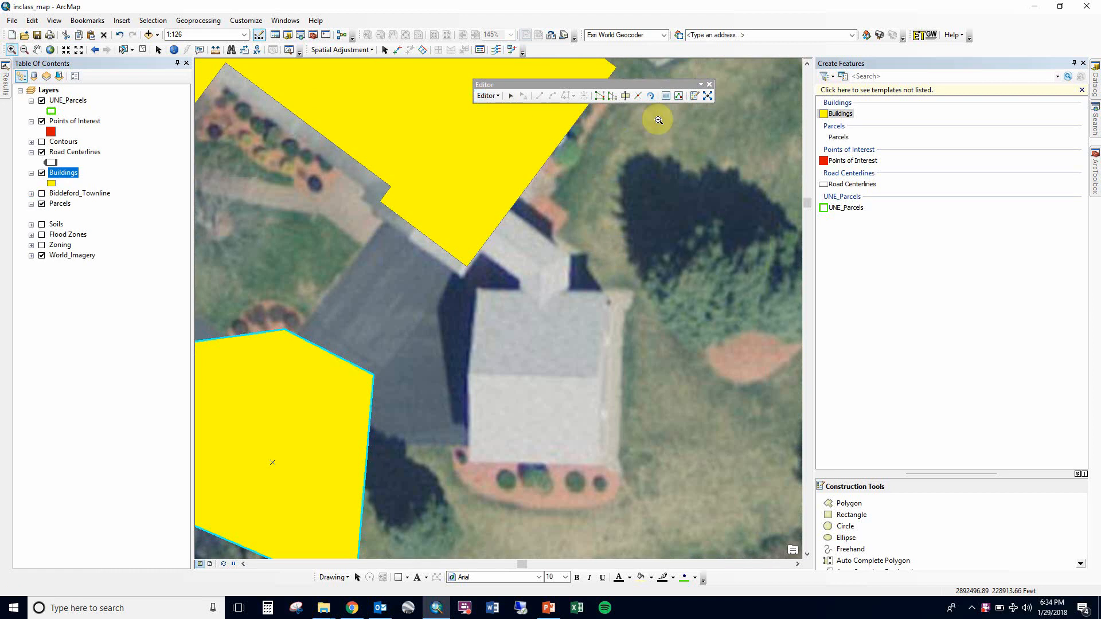
pyautogui.click(841, 114)
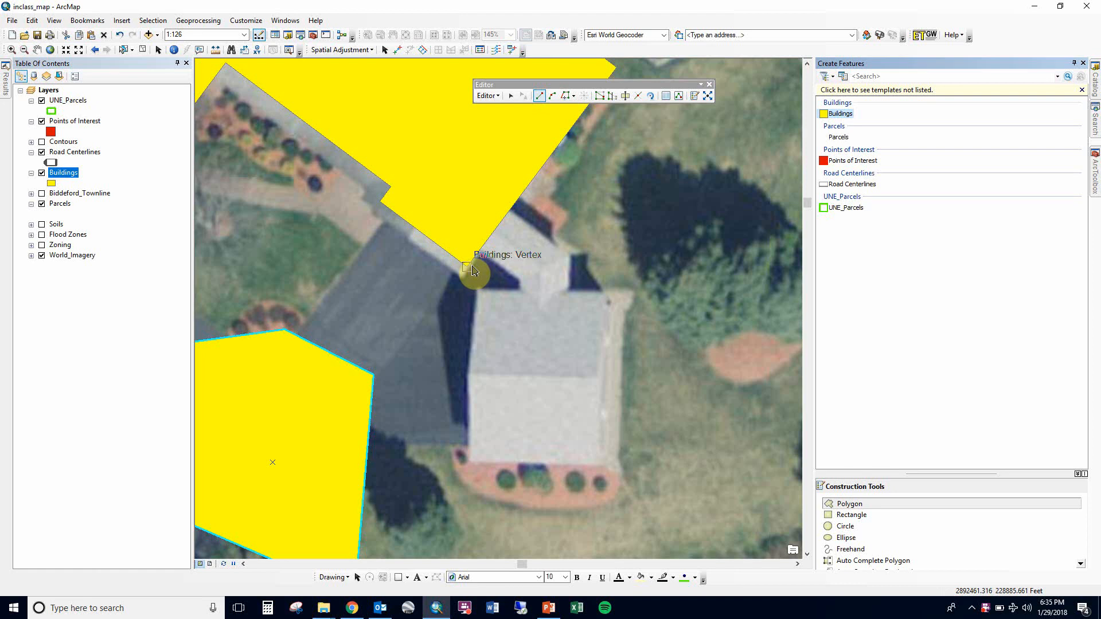
# Display the Snapping toolbar and place it directly beneath the Editor toolbar.
pyautogui.click(496, 96)
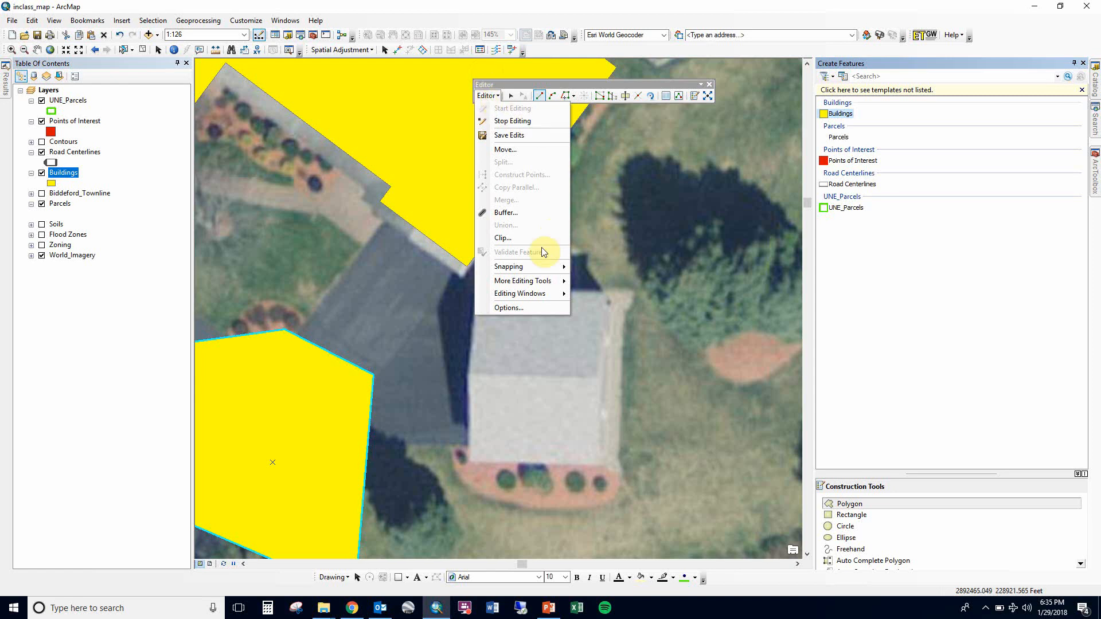
pyautogui.moveTo(544, 268)
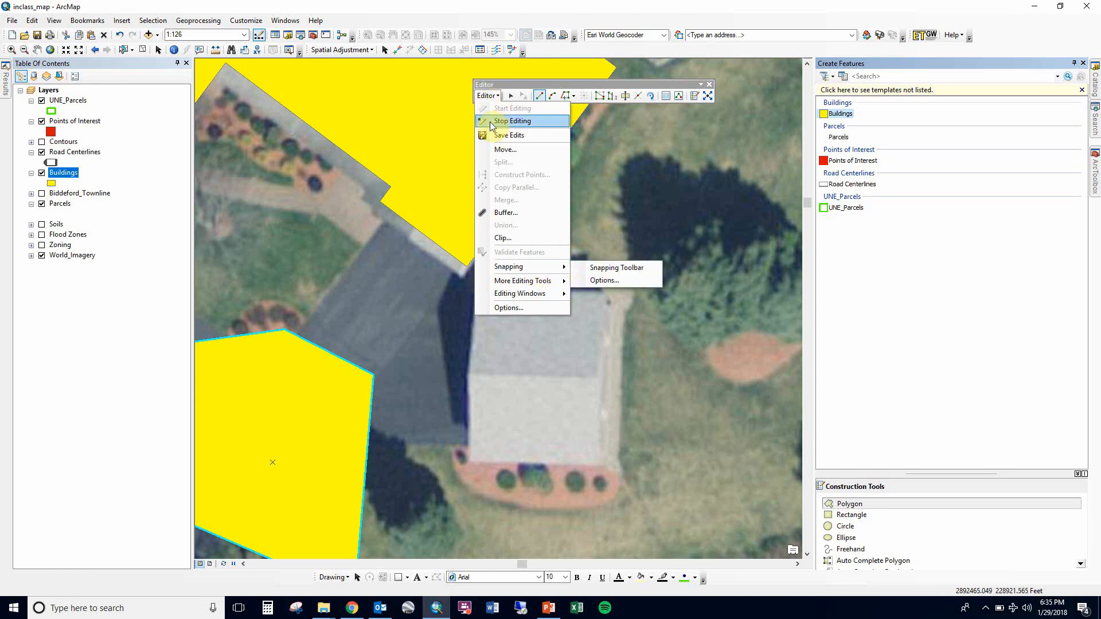
pyautogui.click(487, 96)
pyautogui.click(488, 96)
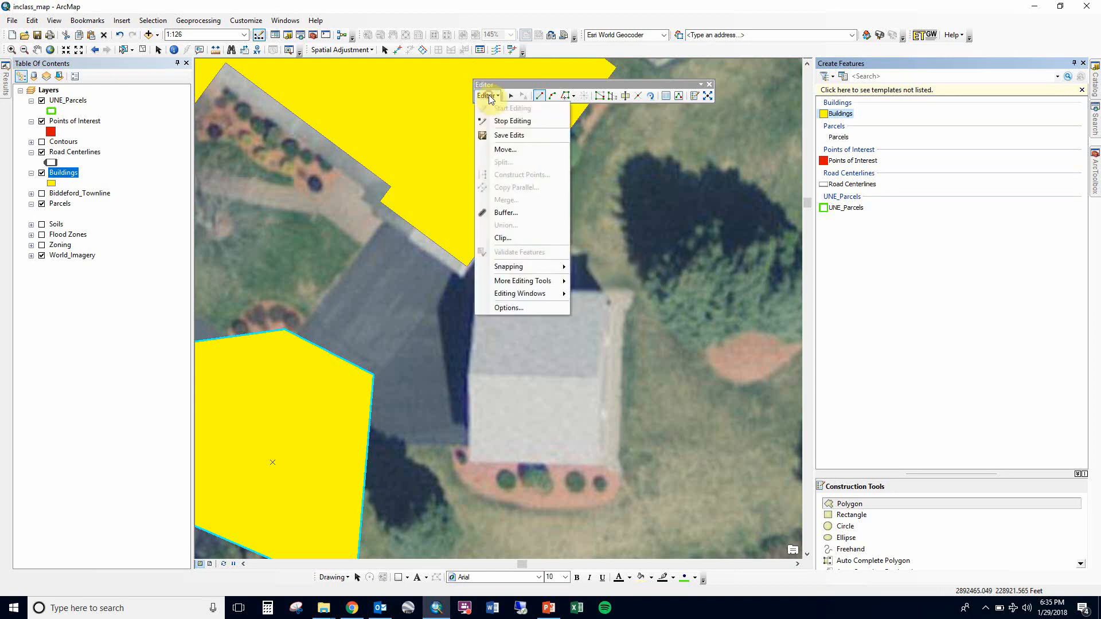
pyautogui.moveTo(516, 268)
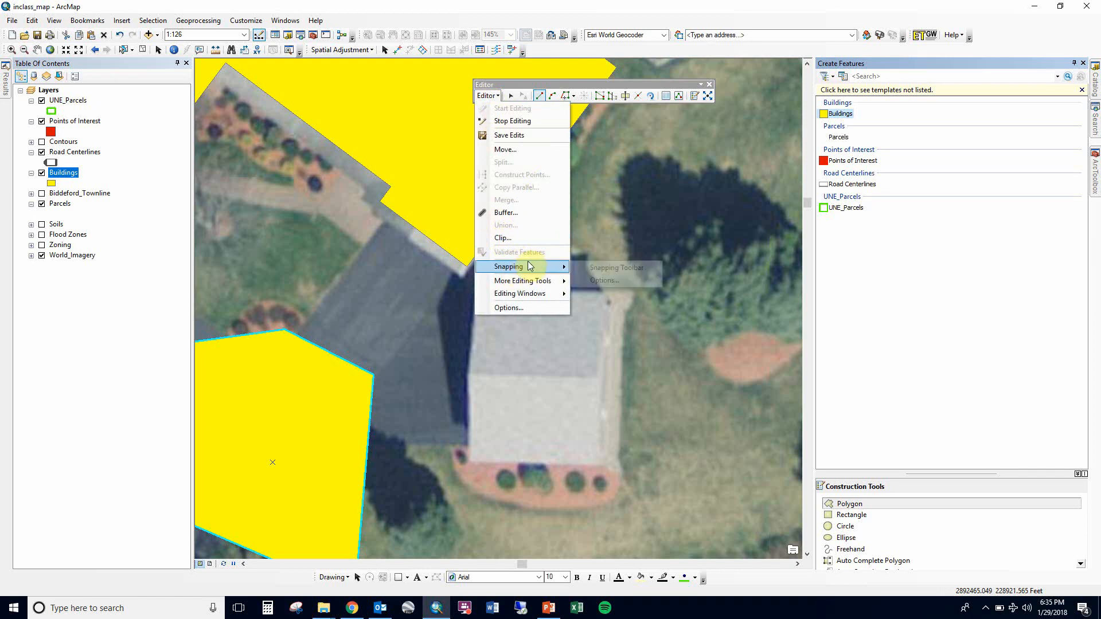
pyautogui.click(600, 272)
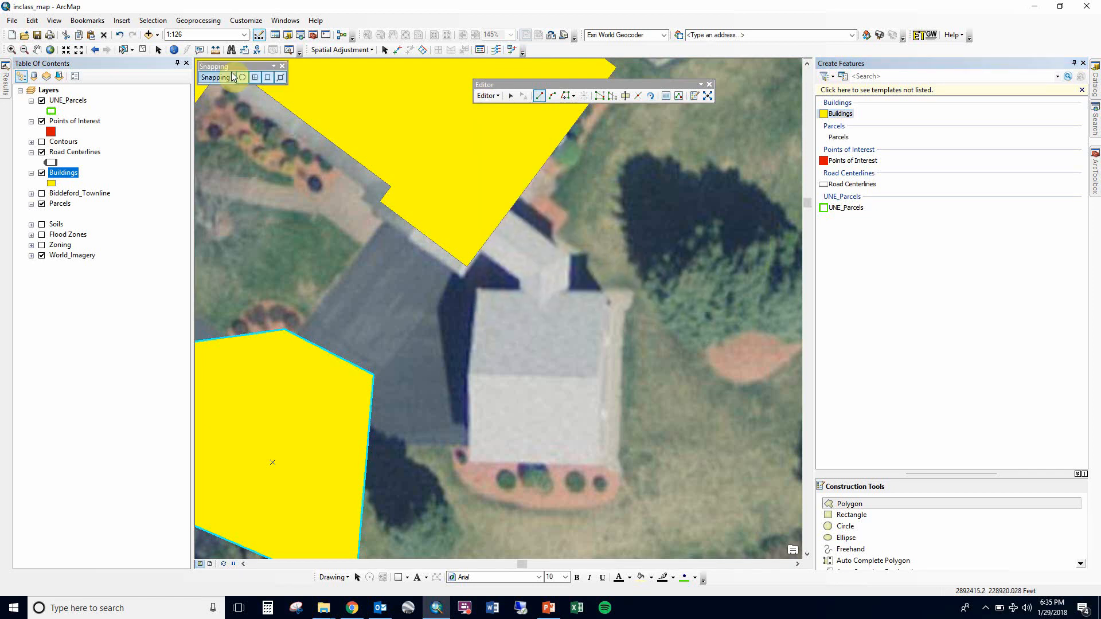
pyautogui.moveTo(227, 66); pyautogui.dragTo(504, 114)
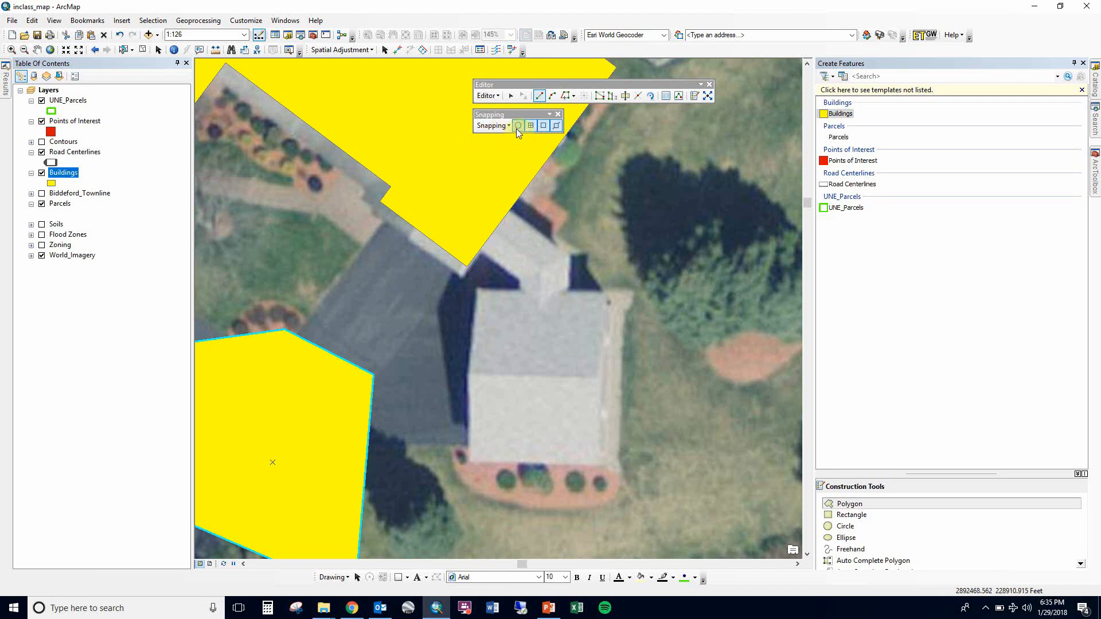
pyautogui.click(518, 127)
pyautogui.click(532, 125)
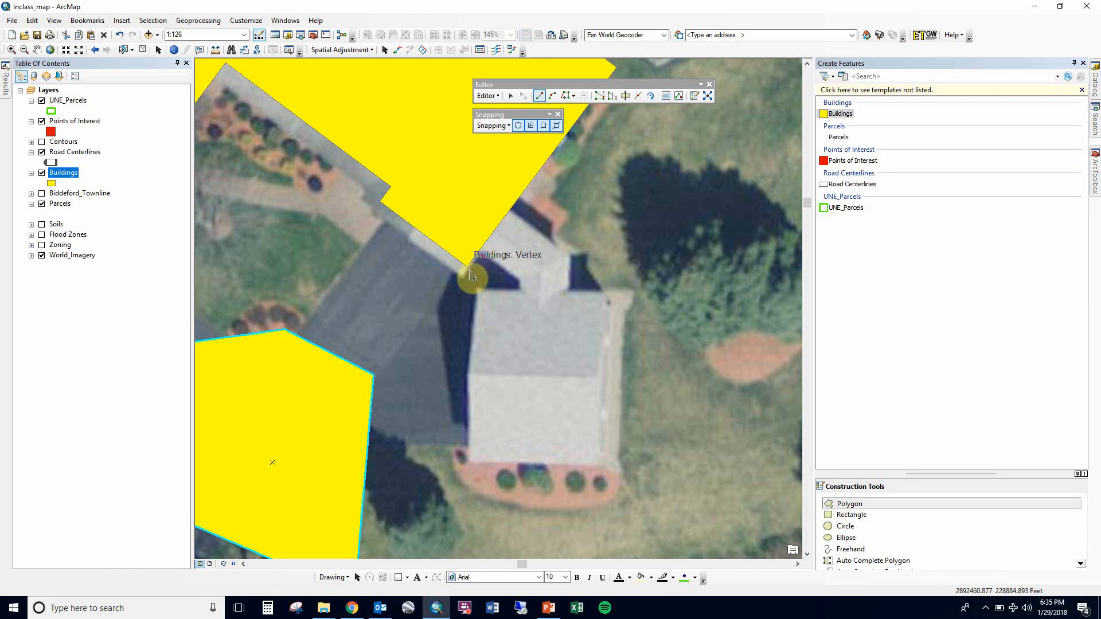
pyautogui.click(556, 127)
pyautogui.click(539, 128)
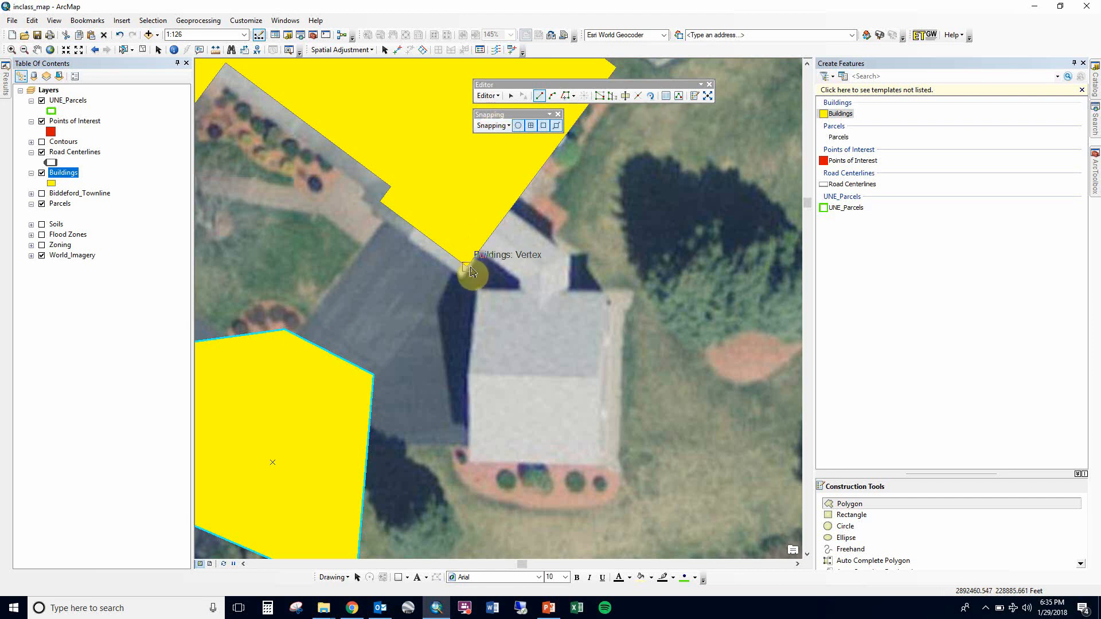
# Set the snapping tolerance to 100 pixels in the snapping options.
pyautogui.click(488, 125)
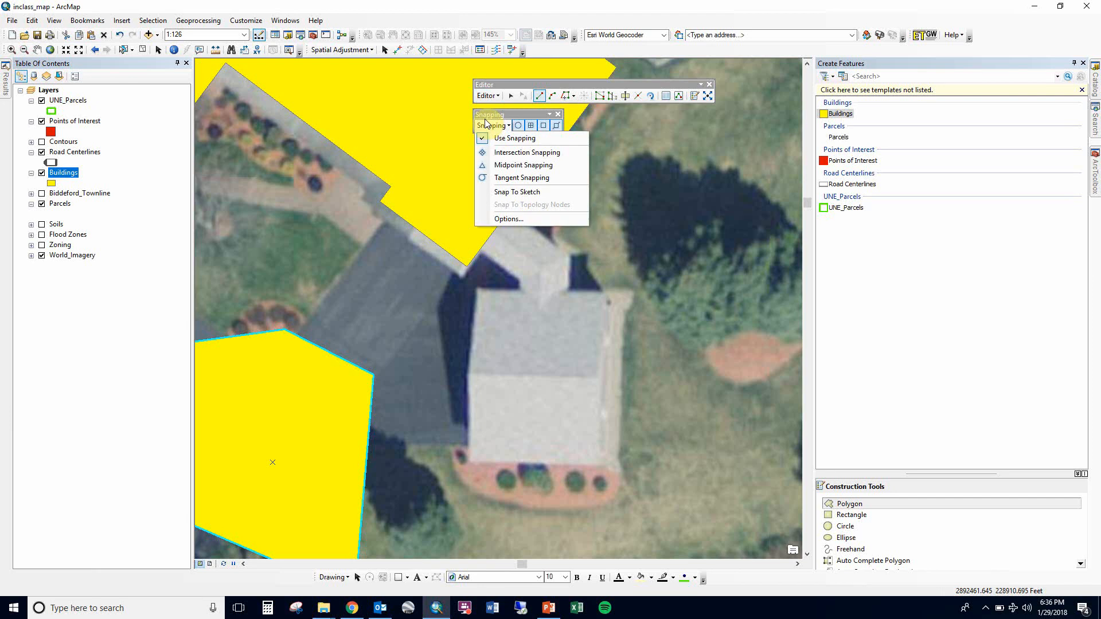
pyautogui.click(524, 219)
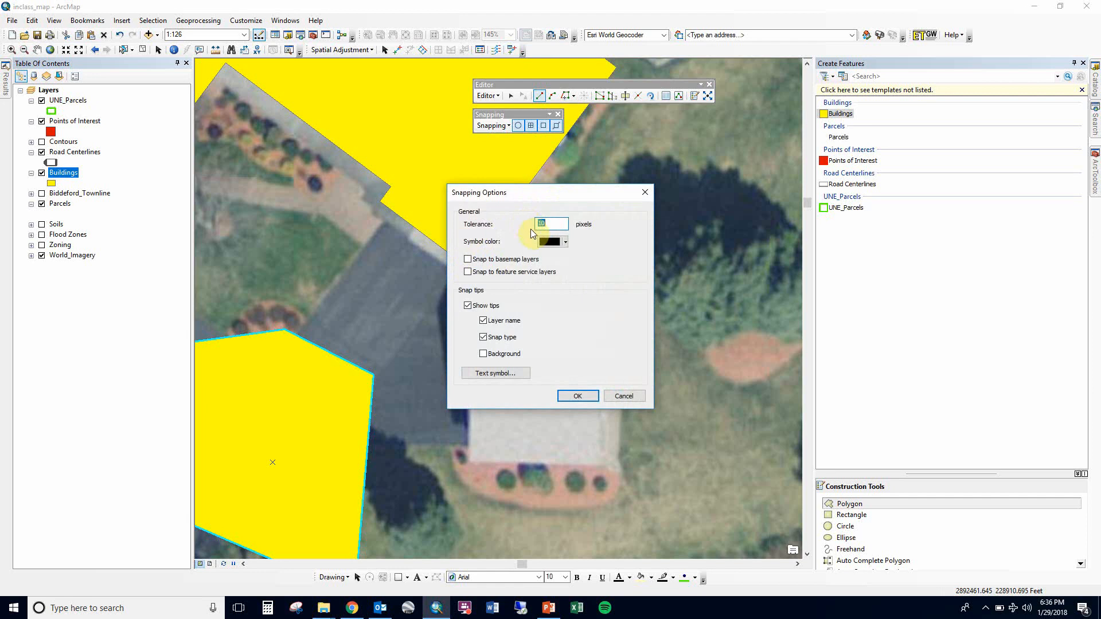
pyautogui.write('1')
pyautogui.click(578, 400)
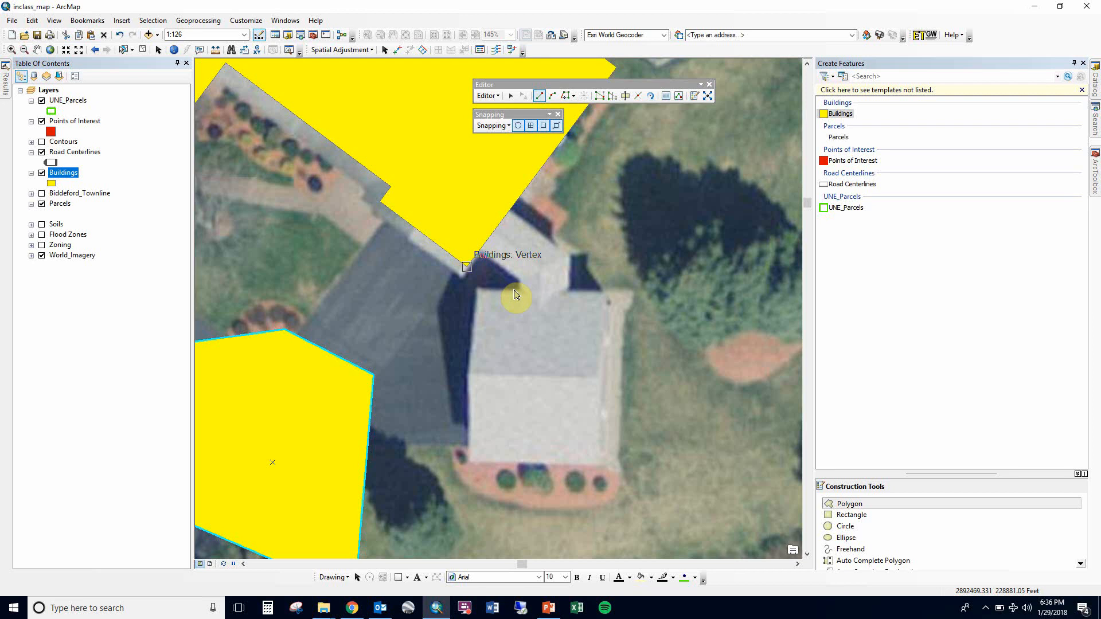
# Draw a four-sided Buildings polygon snapped to two corners of the large house and partly covering the gray-roofed building.
pyautogui.scroll(-2, 499, 298)
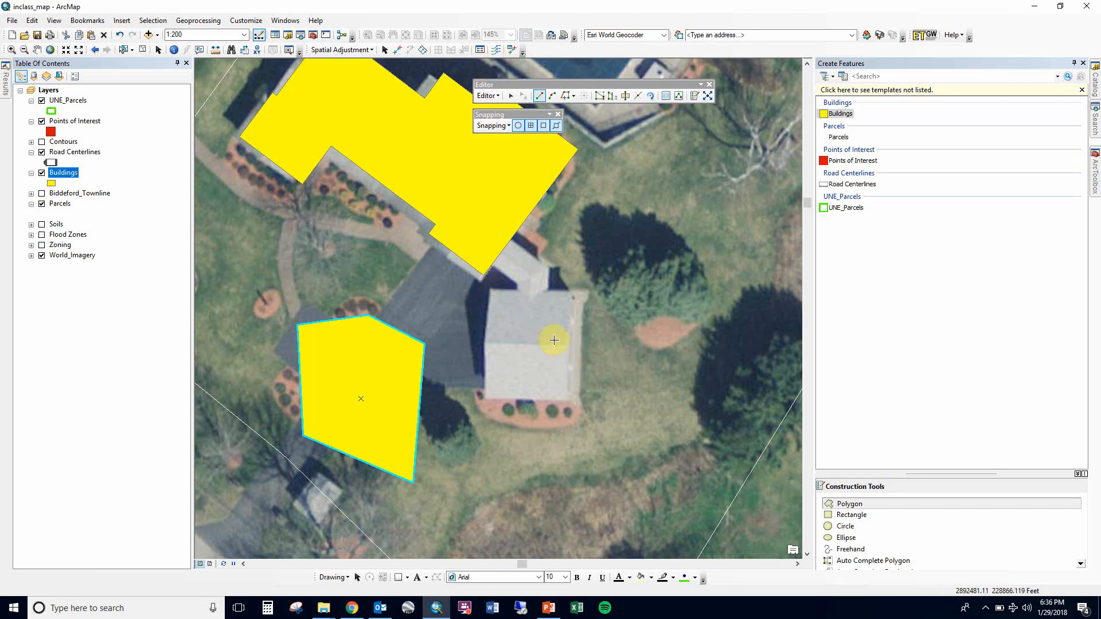
pyautogui.click(483, 275)
pyautogui.click(577, 149)
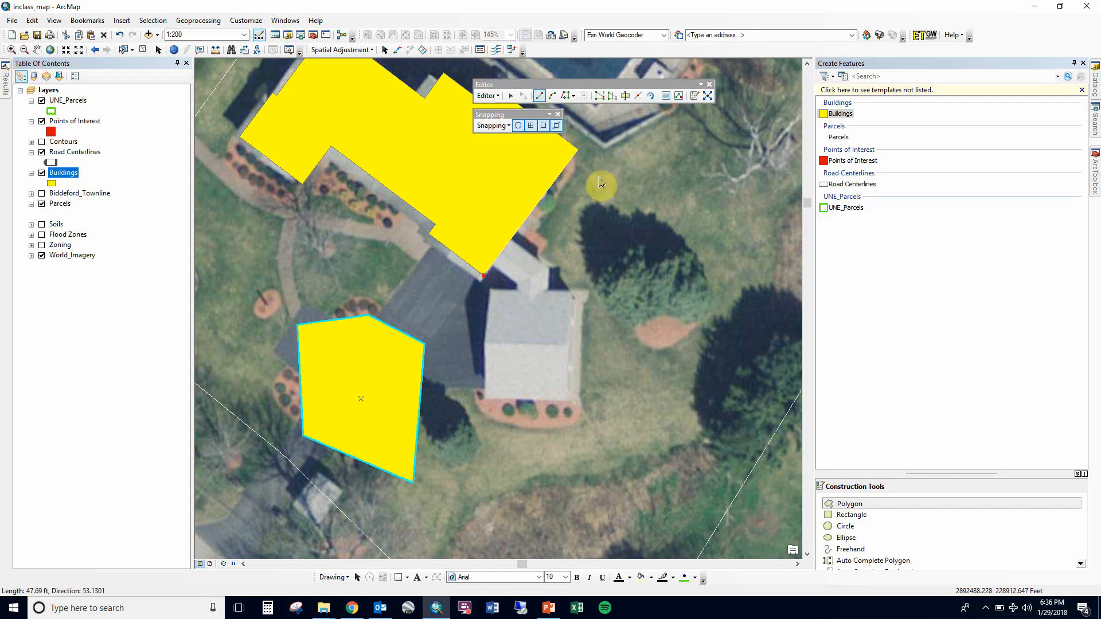
pyautogui.click(670, 275)
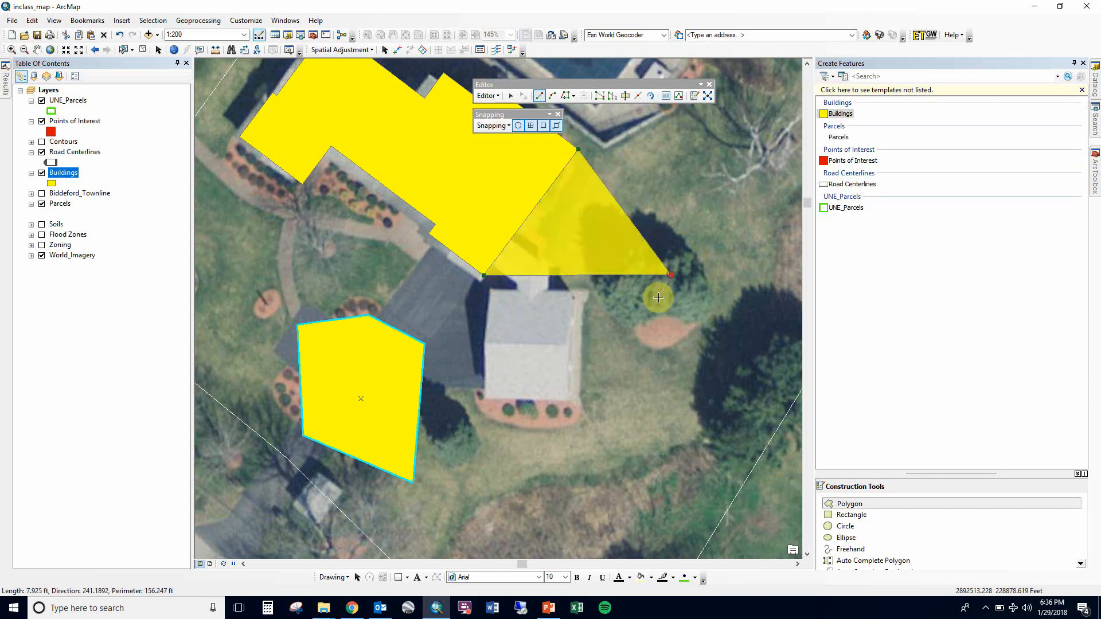
pyautogui.doubleClick(581, 371)
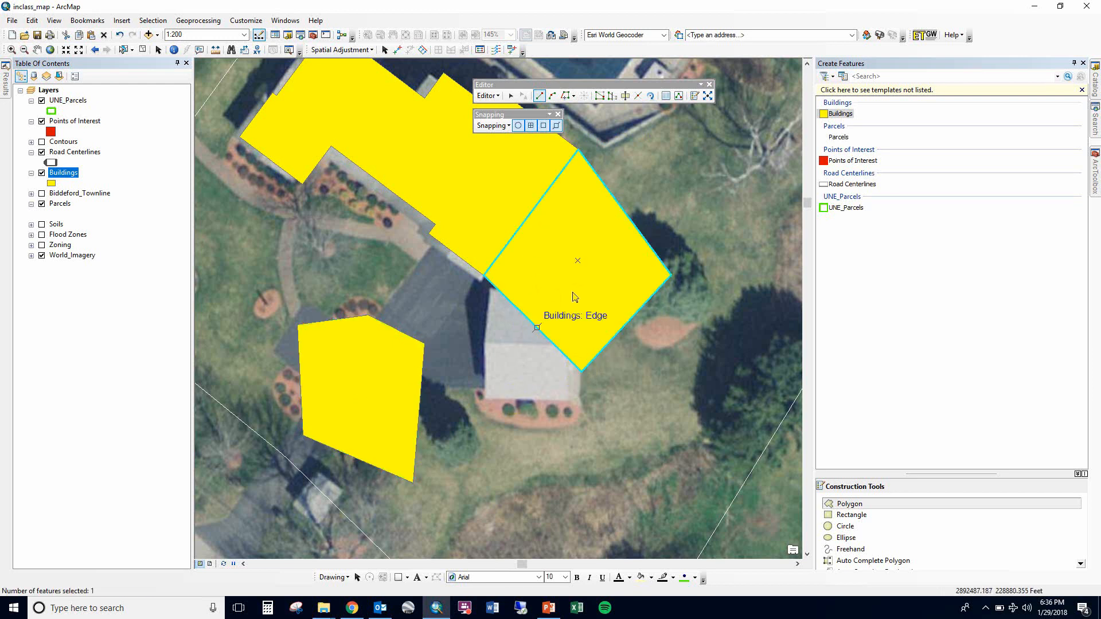
# Lower the snapping tolerance in the snapping options and switch from sketching to the Edit tool.
pyautogui.click(492, 125)
pyautogui.click(507, 218)
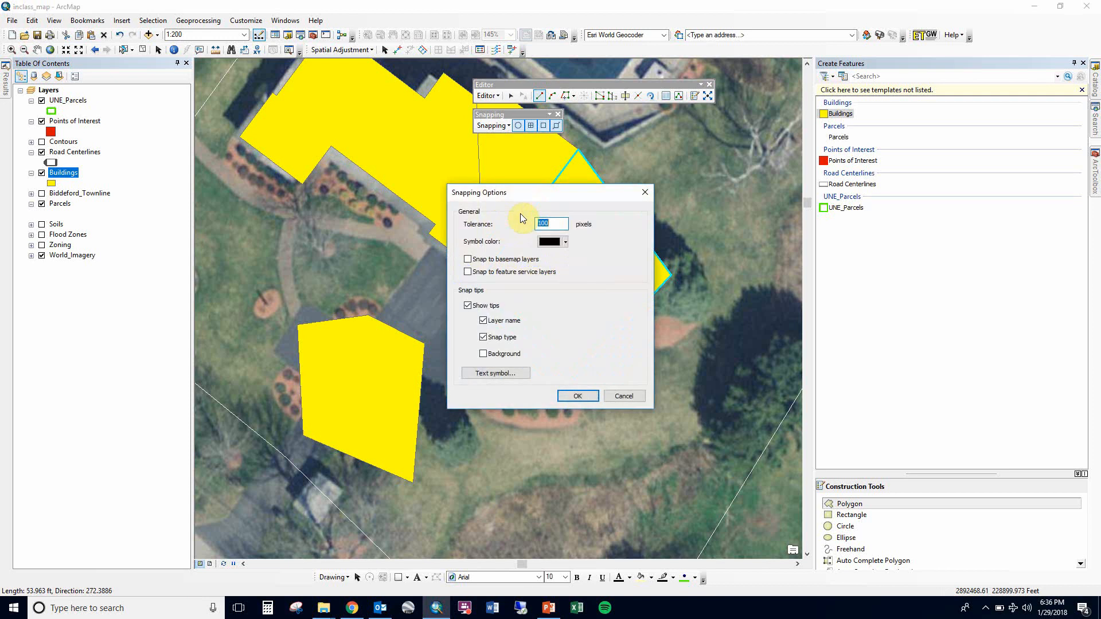
pyautogui.write('1')
pyautogui.click(569, 395)
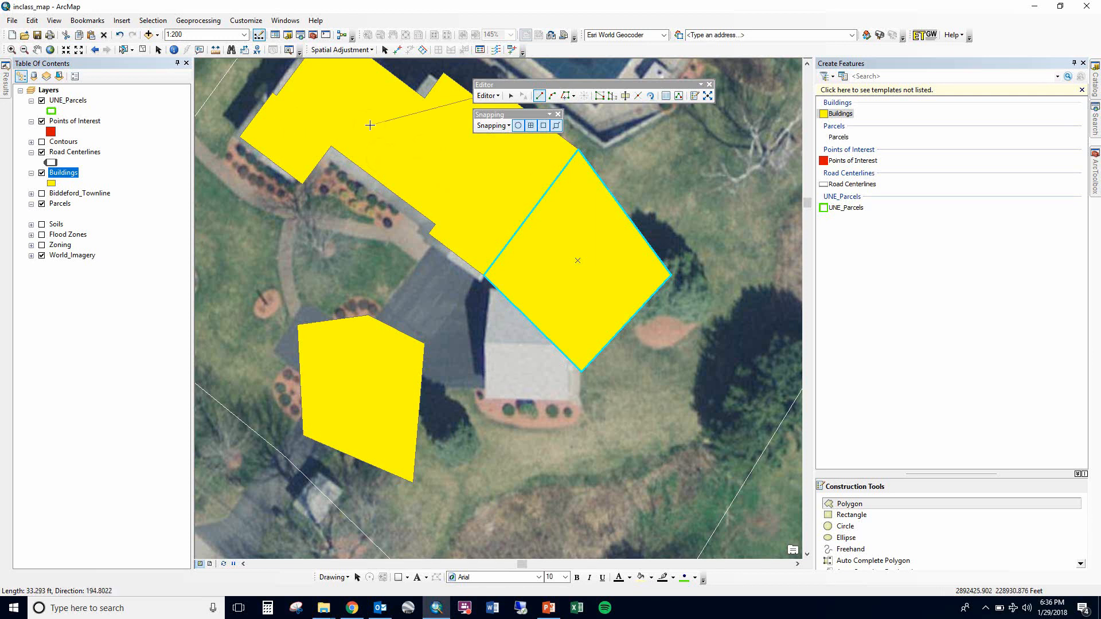
pyautogui.click(510, 96)
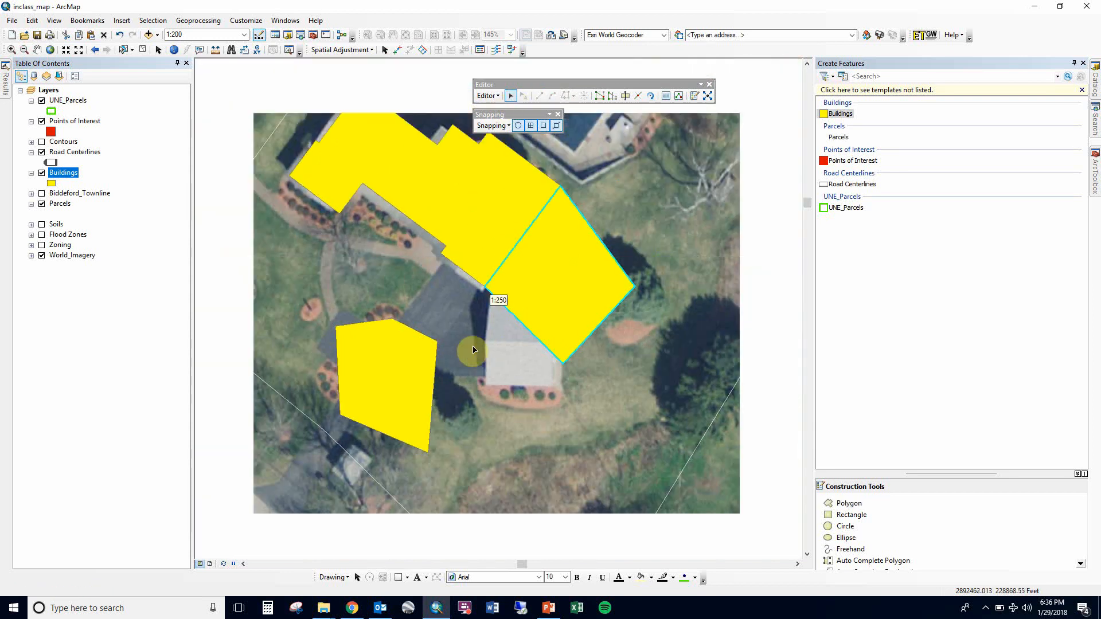
# Draw a two-segment Road Centerlines line from the roadside, past the driveway entrance, to the brush area southeast of the small shed.
pyautogui.scroll(1, 480, 345)
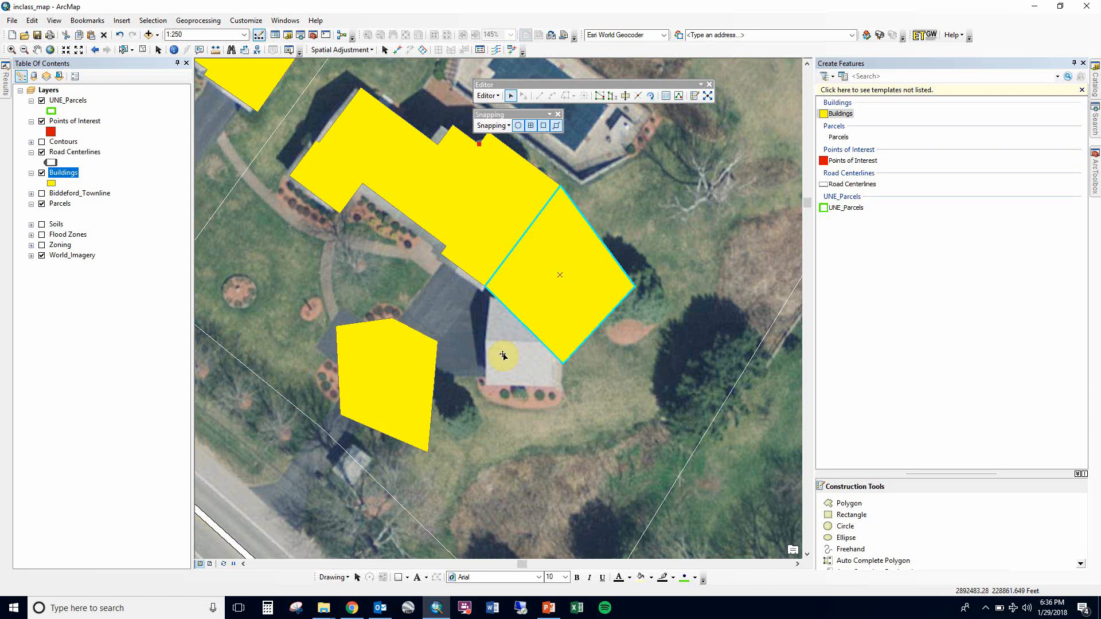
pyautogui.moveTo(351, 425); pyautogui.dragTo(471, 374)
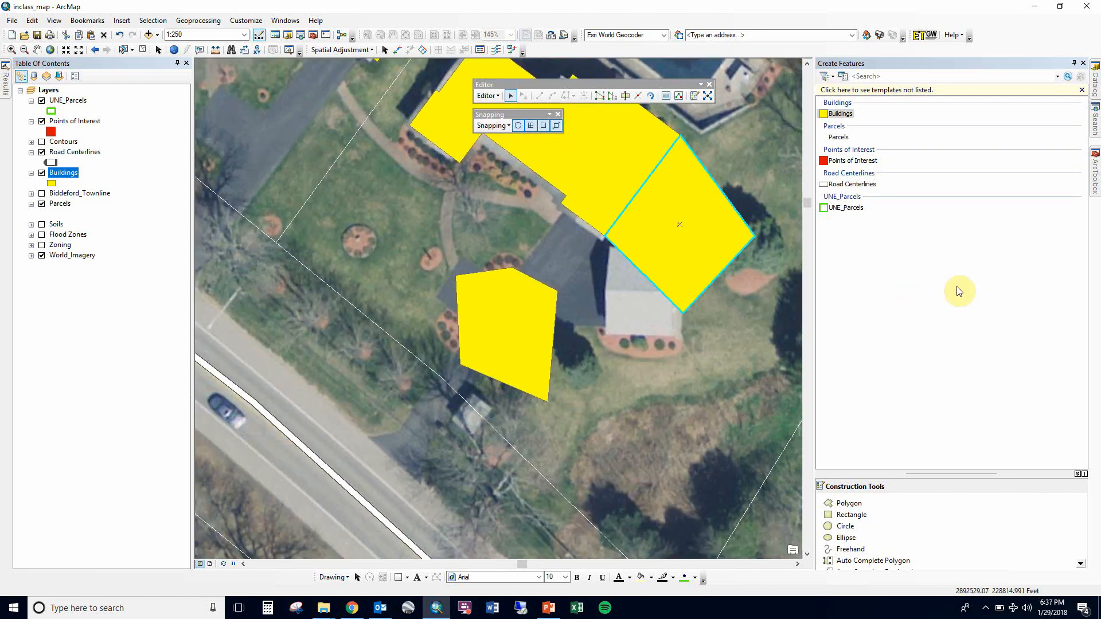
pyautogui.click(854, 185)
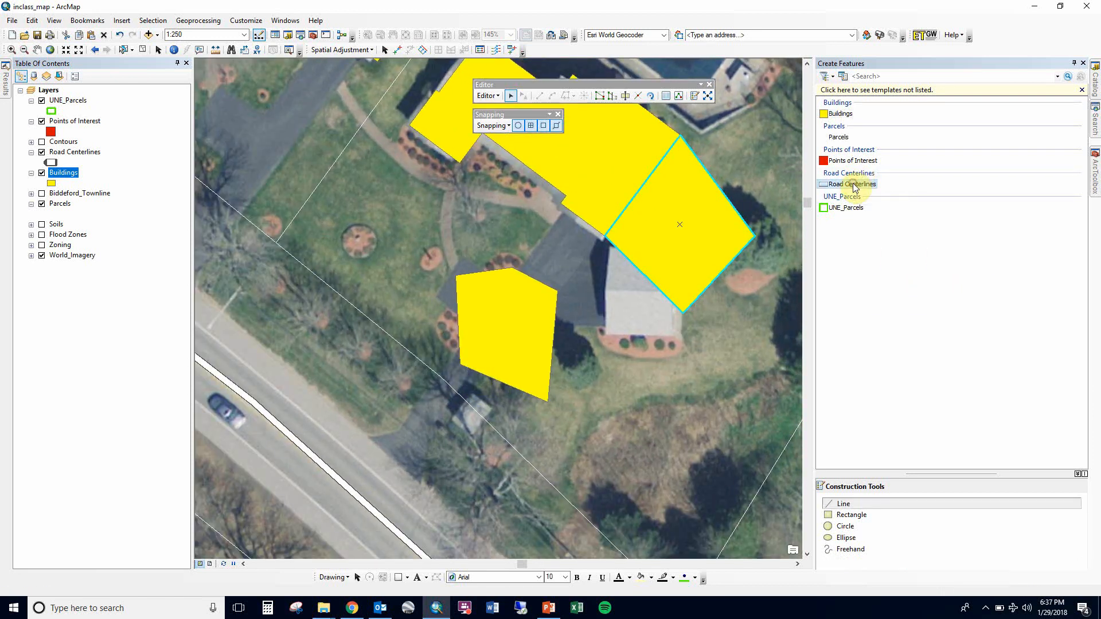
pyautogui.click(307, 369)
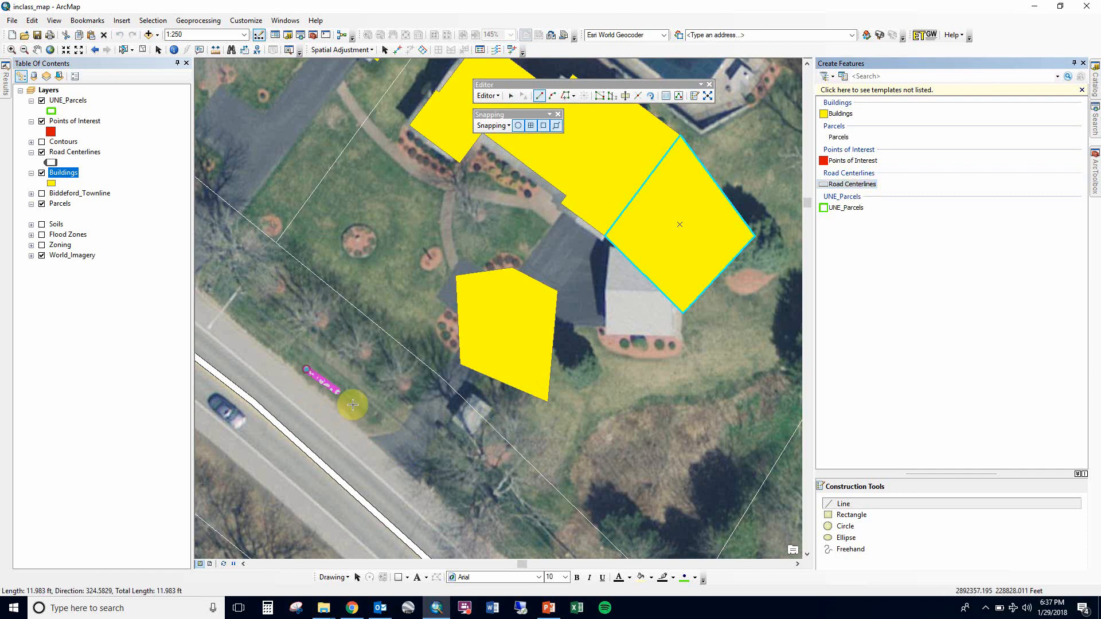
pyautogui.click(411, 445)
pyautogui.doubleClick(619, 459)
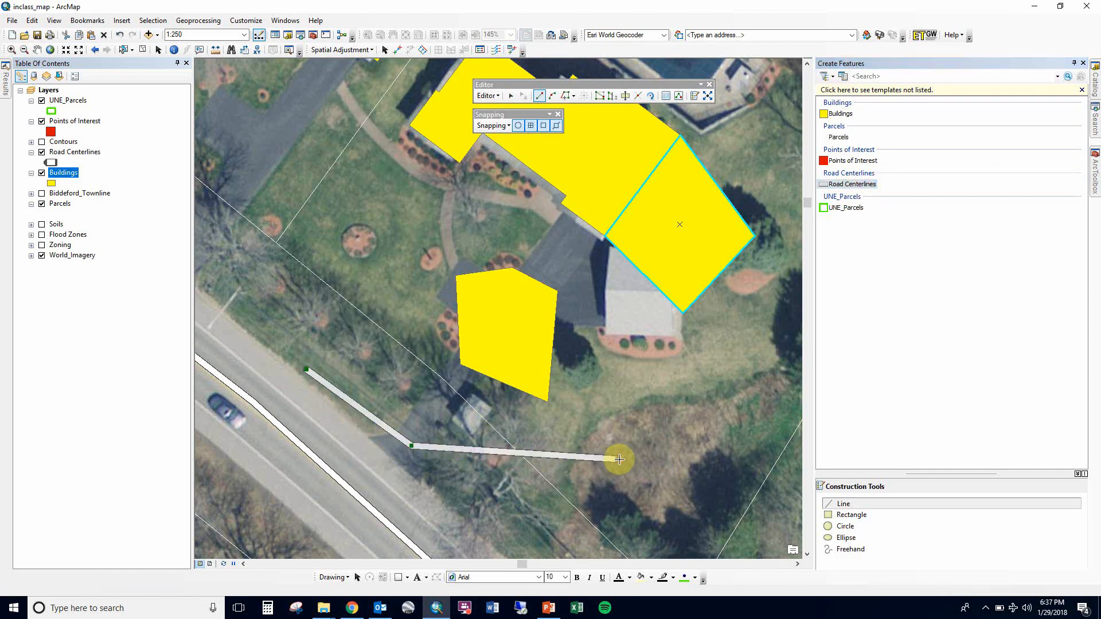
# Place two Points of Interest just above the new road line, one beside the small shed and one farther east.
pyautogui.click(852, 160)
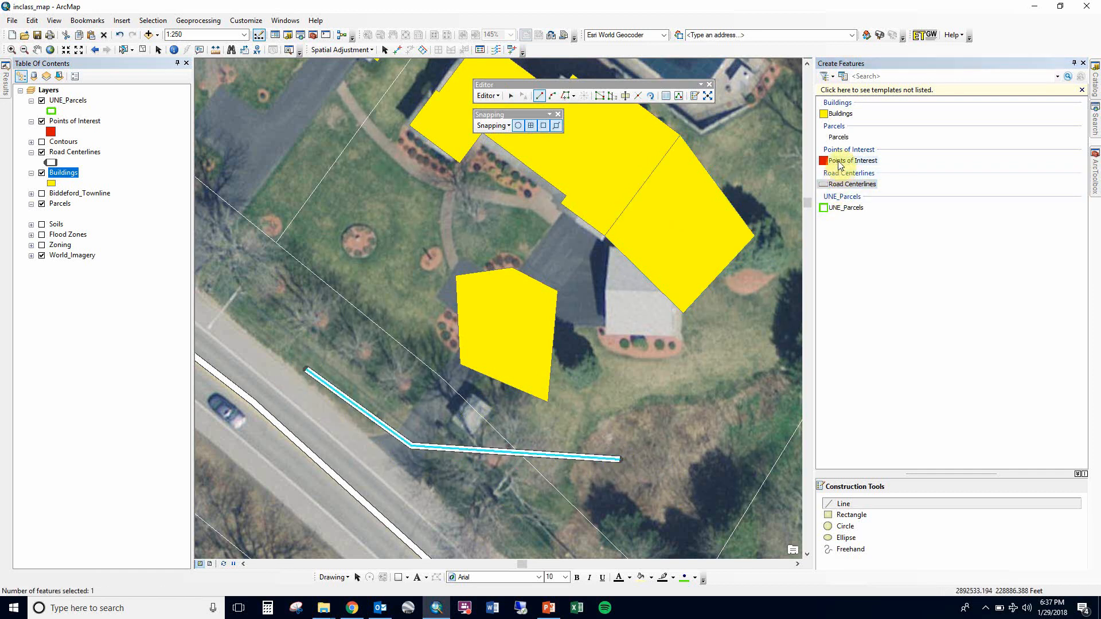
pyautogui.click(446, 423)
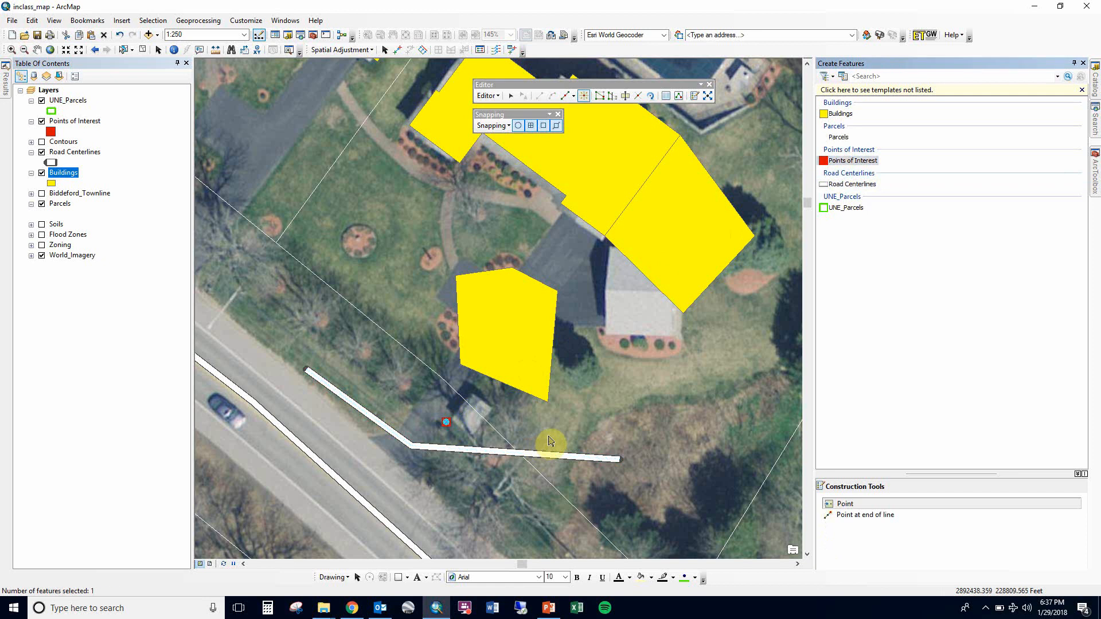
pyautogui.click(557, 430)
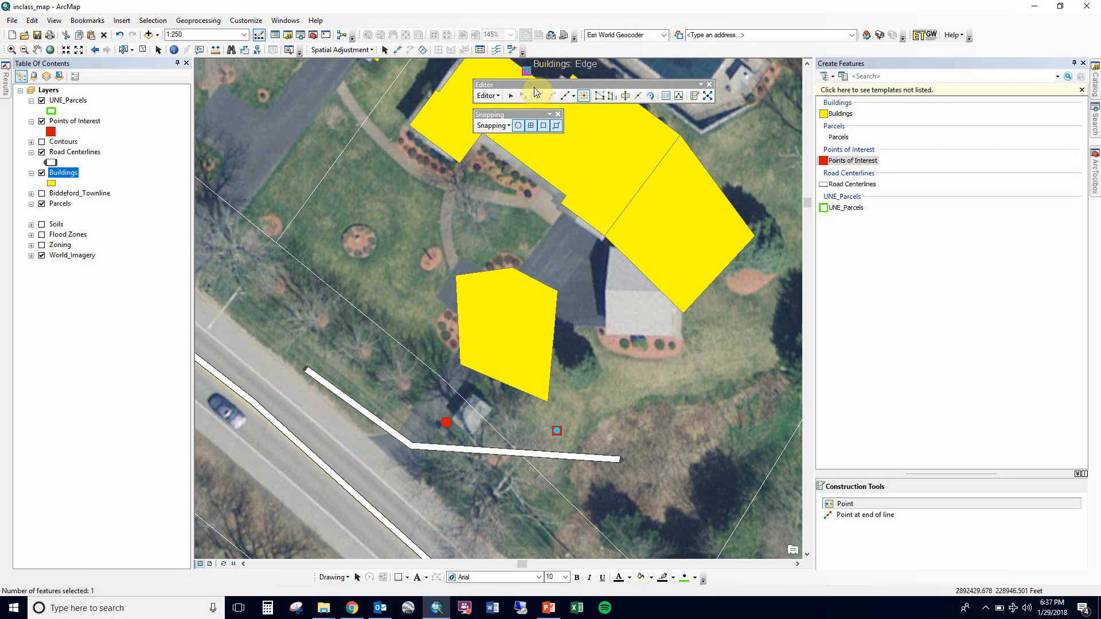
# Save the edits for the newly drawn building, road centerline and point features.
pyautogui.click(497, 96)
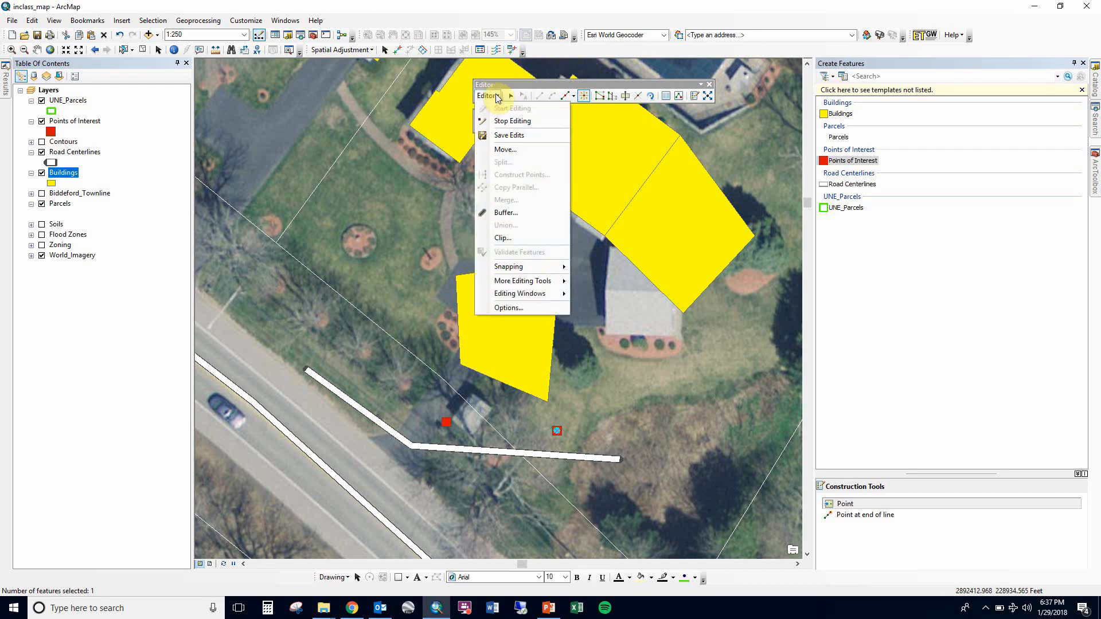
pyautogui.click(509, 135)
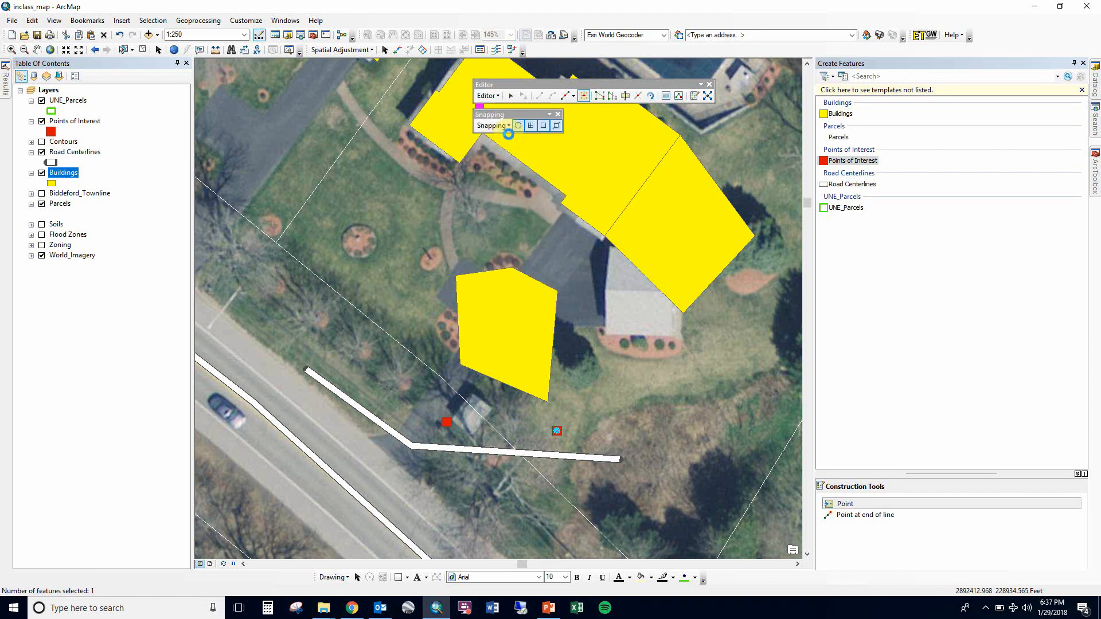
pyautogui.click(487, 96)
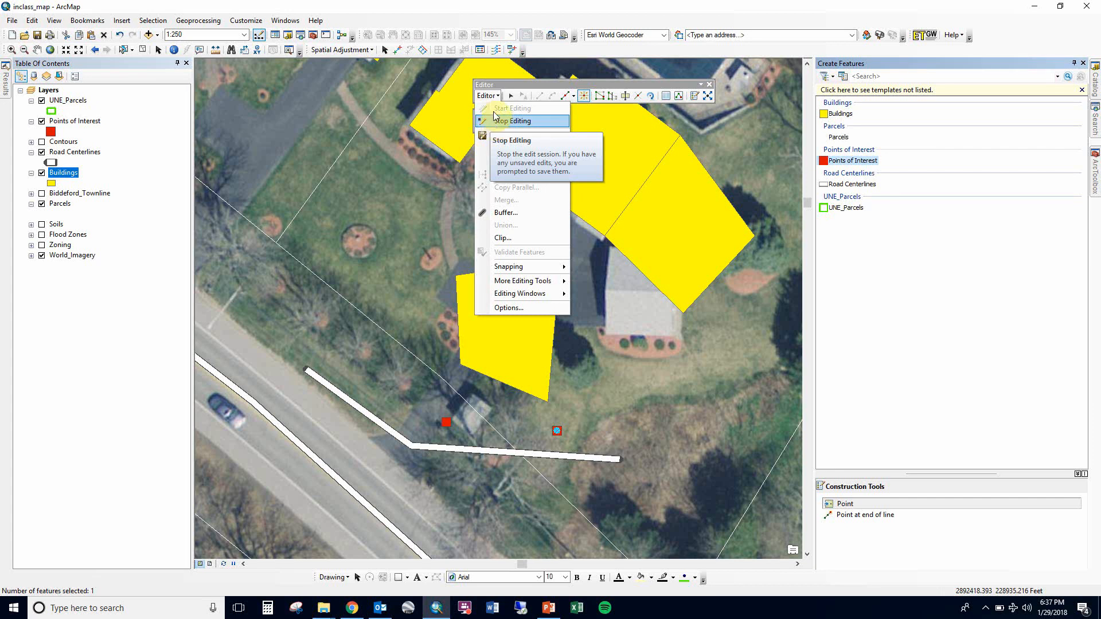
pyautogui.click(494, 114)
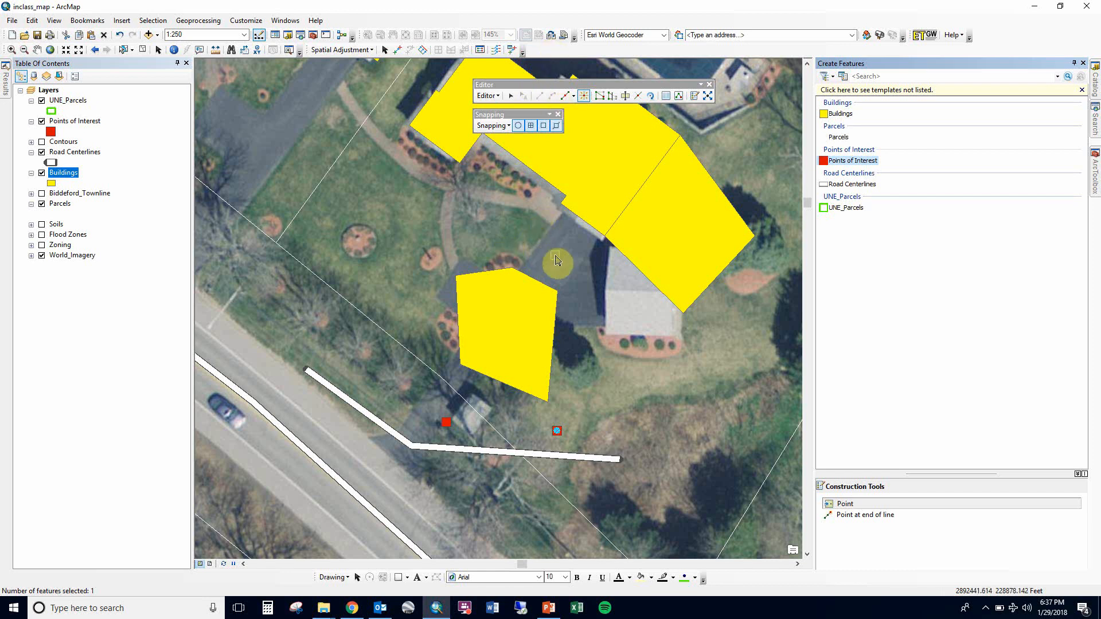
# Select the new building polygon adjoining the house's southeast side and open its attributes at the Building_T field.
pyautogui.scroll(-2, 533, 273)
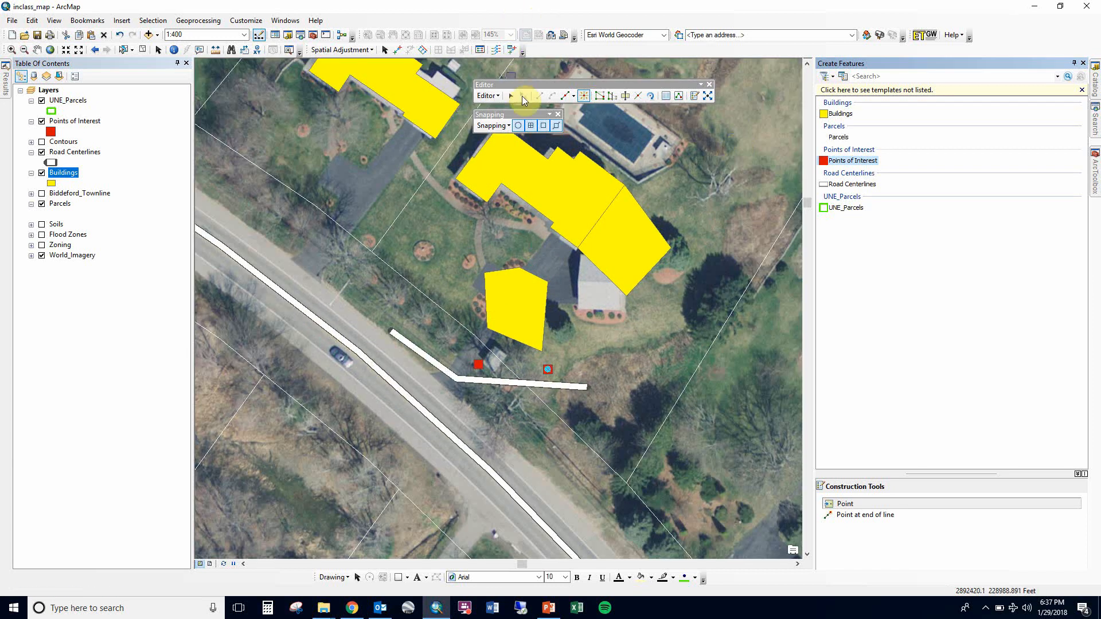
pyautogui.click(510, 97)
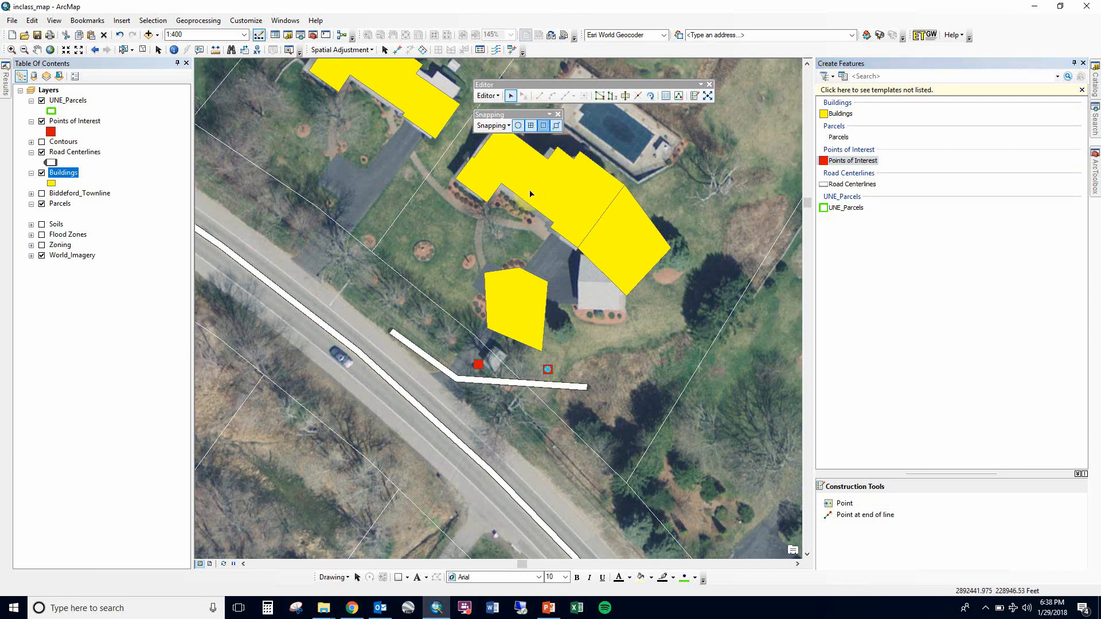
pyautogui.click(631, 238)
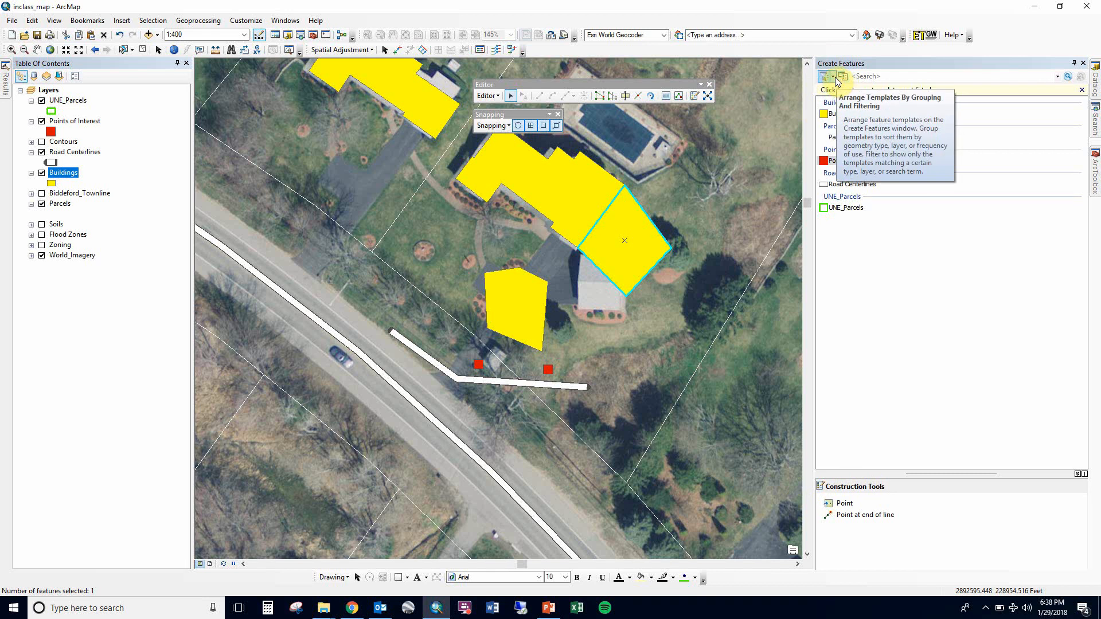
pyautogui.click(665, 97)
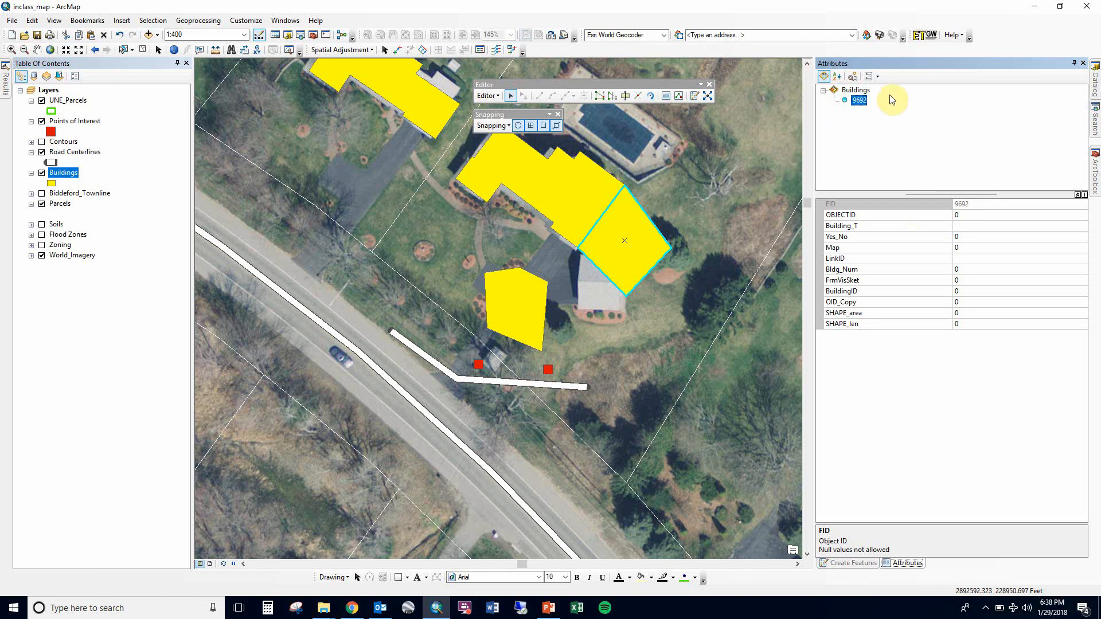
pyautogui.click(985, 226)
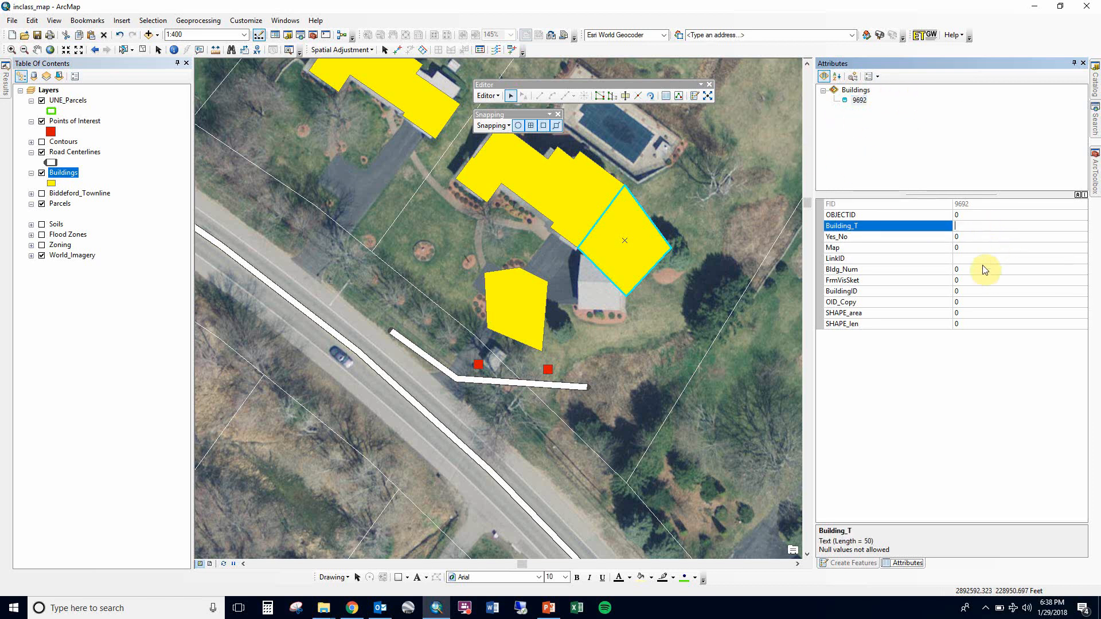
# Delete the building polygon adjoining the house through its record in the attributes list.
pyautogui.click(865, 101)
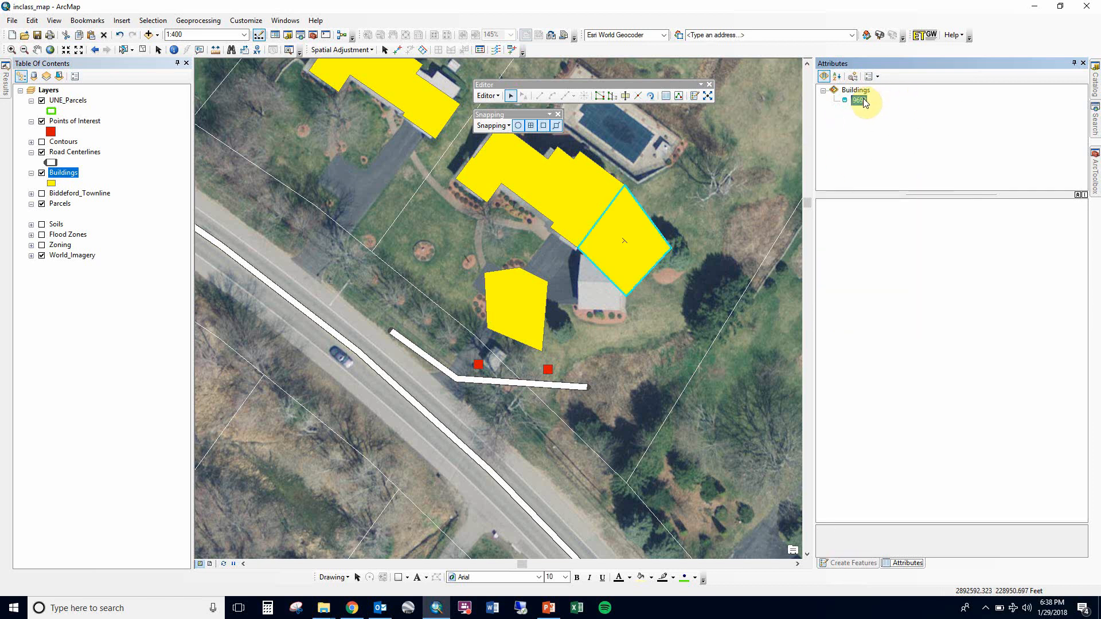
pyautogui.click(864, 103)
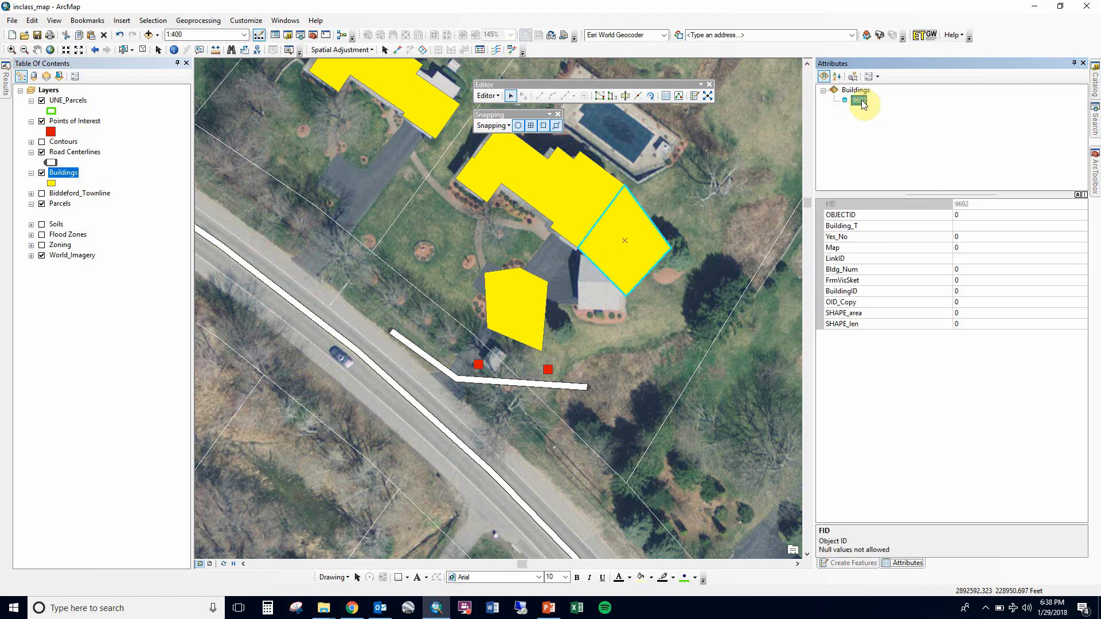
pyautogui.click(860, 101)
pyautogui.rightClick(860, 102)
pyautogui.click(1003, 118)
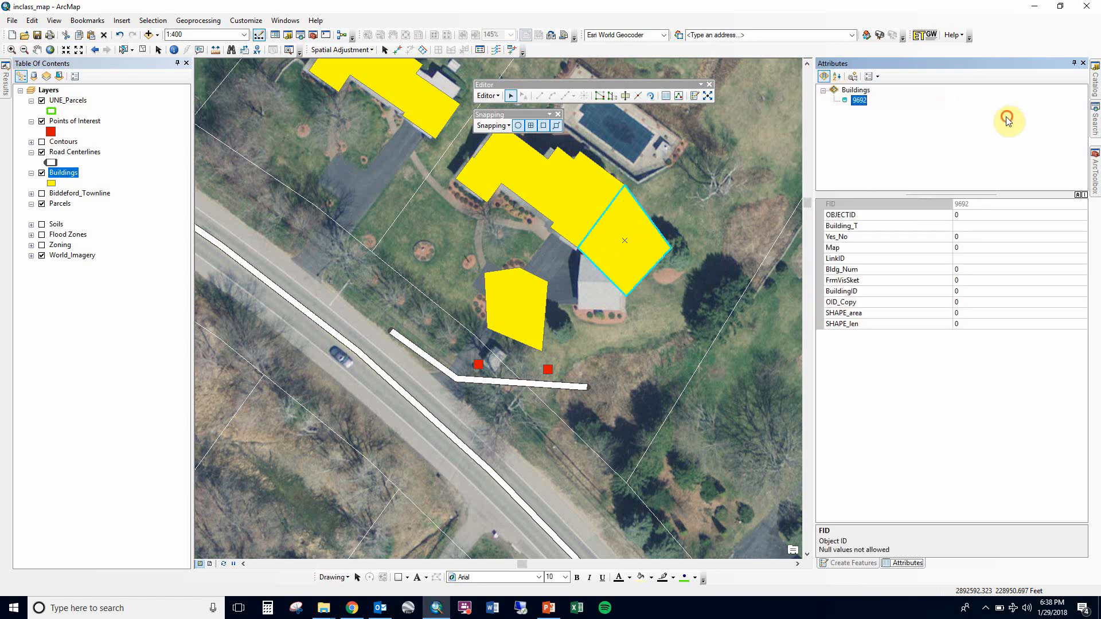
pyautogui.rightClick(859, 102)
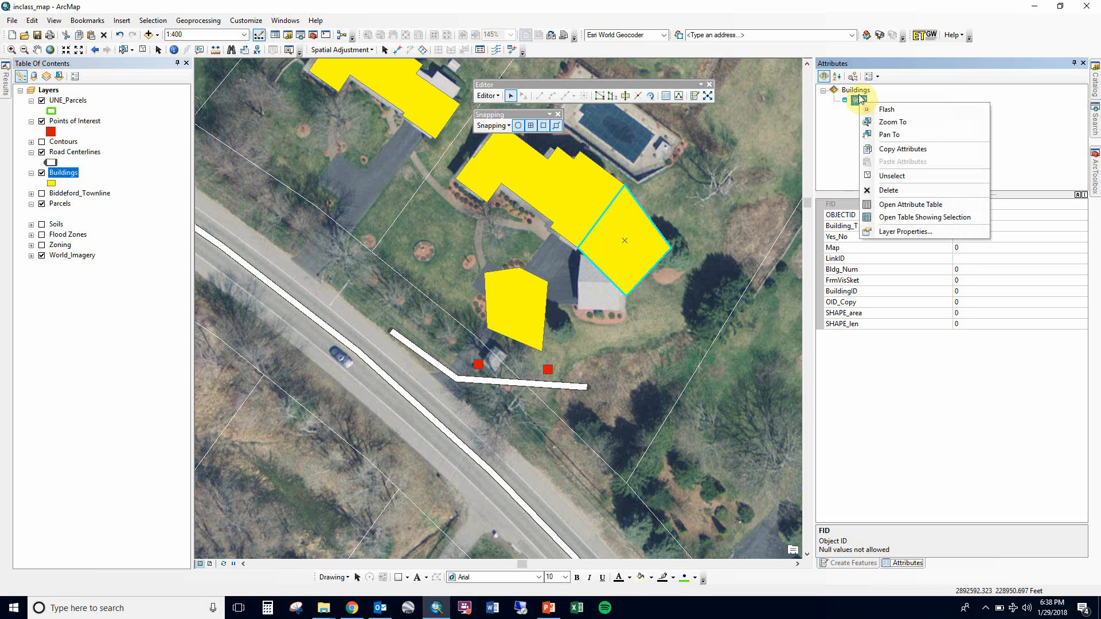
pyautogui.click(899, 192)
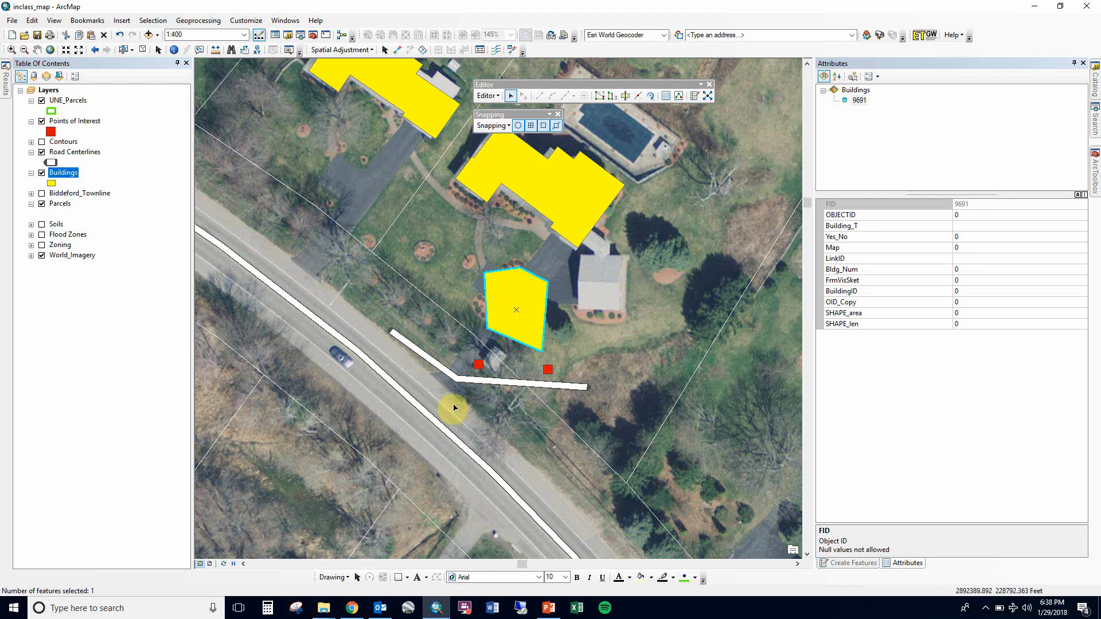
# Delete the other new building polygon, over the driveway, through its record in the attributes list.
pyautogui.click(858, 100)
pyautogui.rightClick(859, 99)
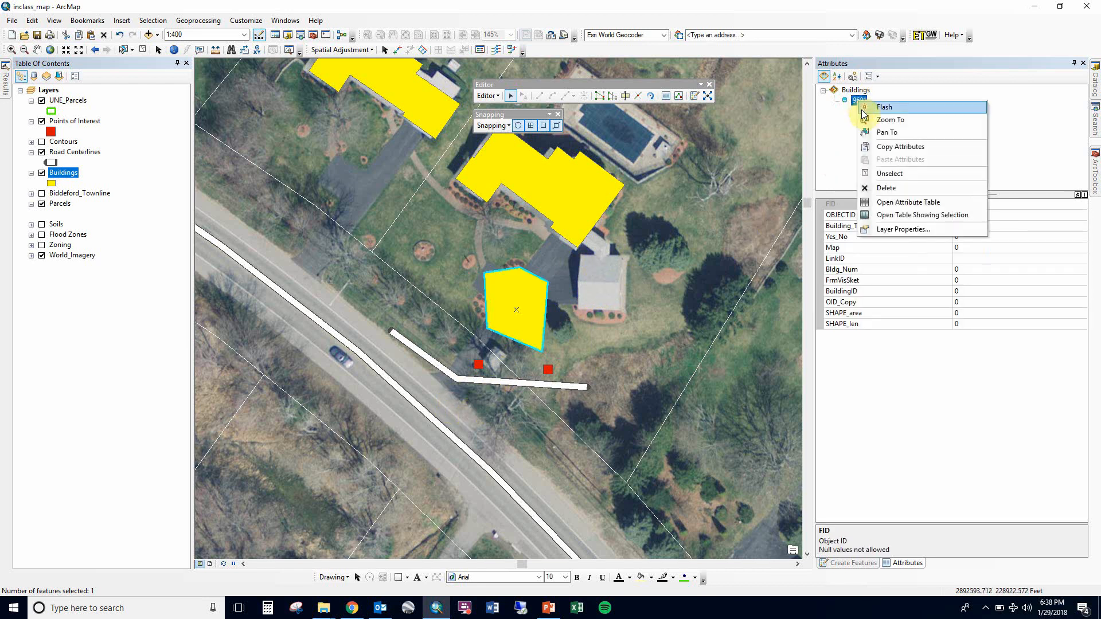
pyautogui.click(881, 174)
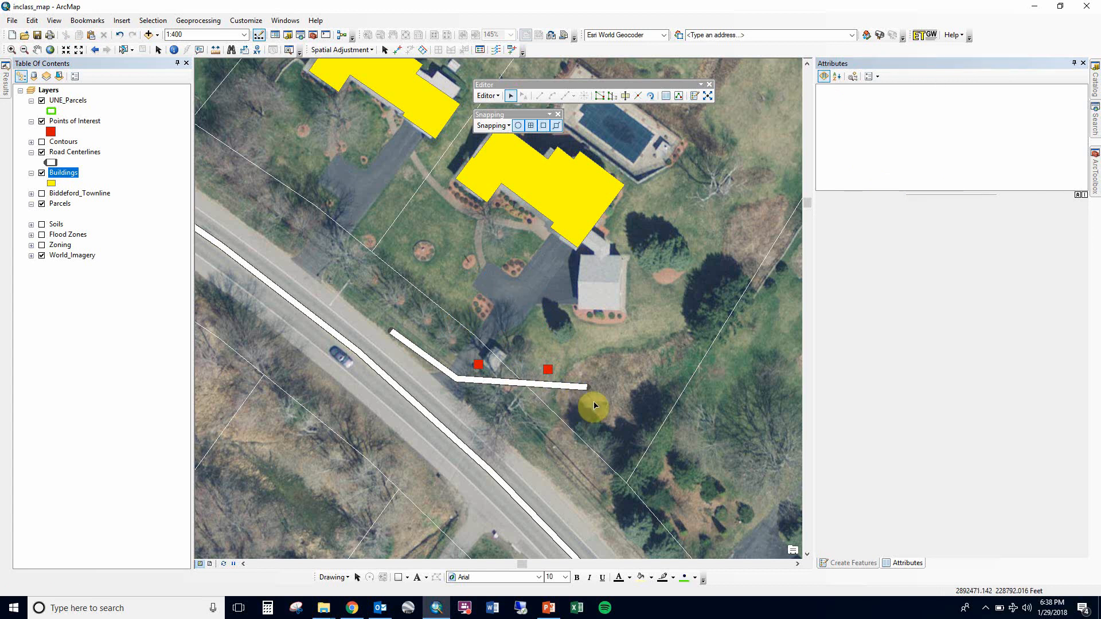
# Make Points of Interest and Road Centerlines selectable and select the two new points together with the new road line.
pyautogui.click(63, 77)
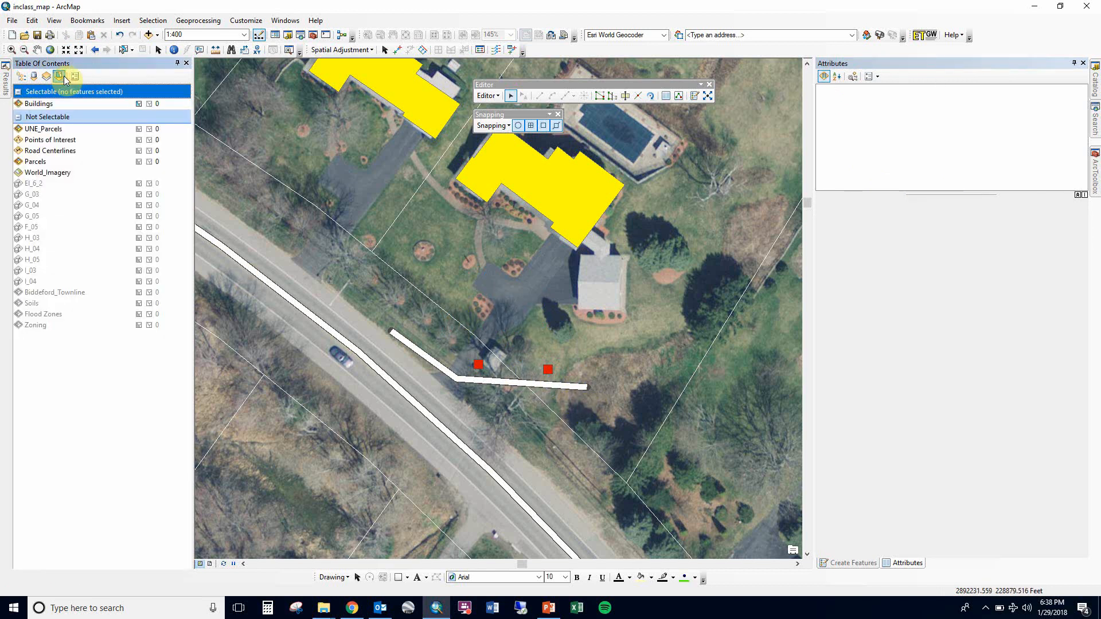
pyautogui.click(139, 141)
pyautogui.click(138, 150)
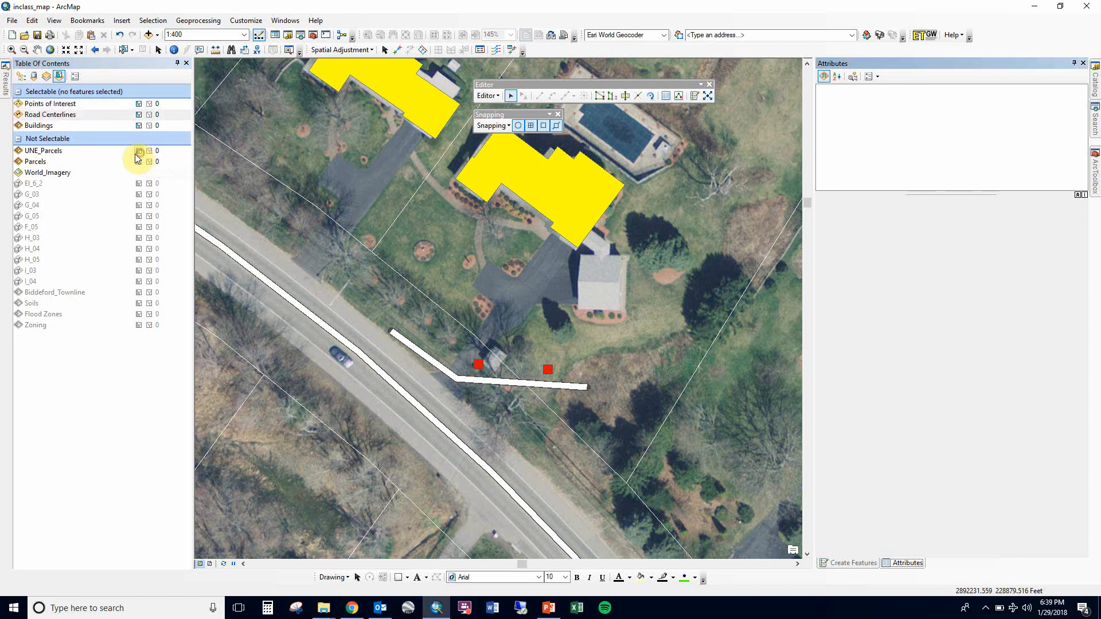
pyautogui.moveTo(462, 320); pyautogui.dragTo(585, 388)
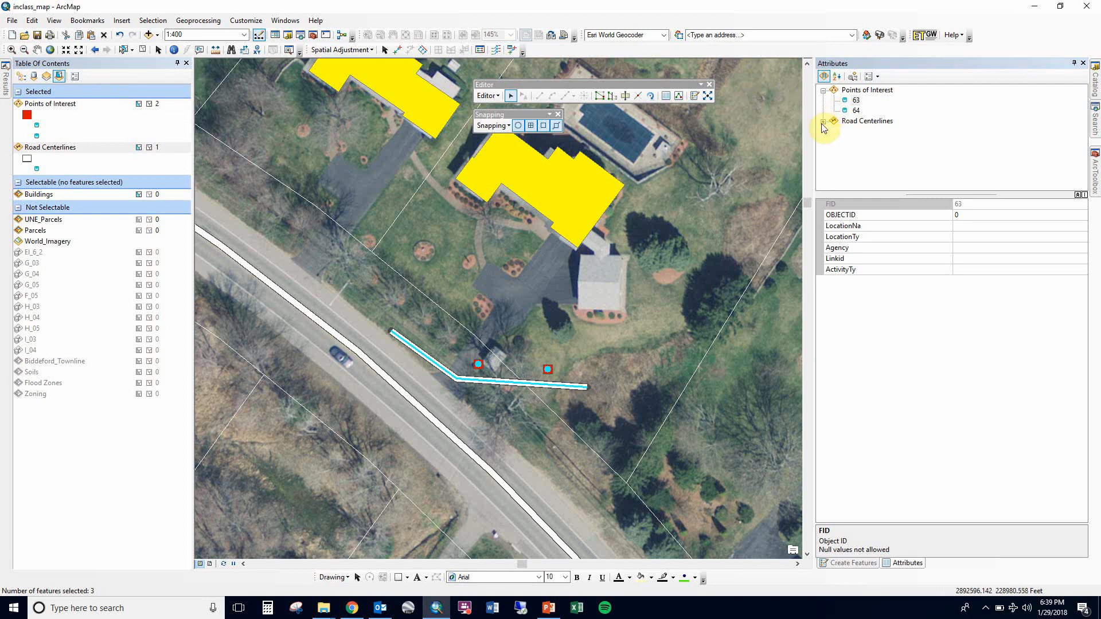
# Examine the attribute records of both selected points and the road centerline, and enlarge the list of selected features.
pyautogui.click(823, 121)
pyautogui.click(855, 110)
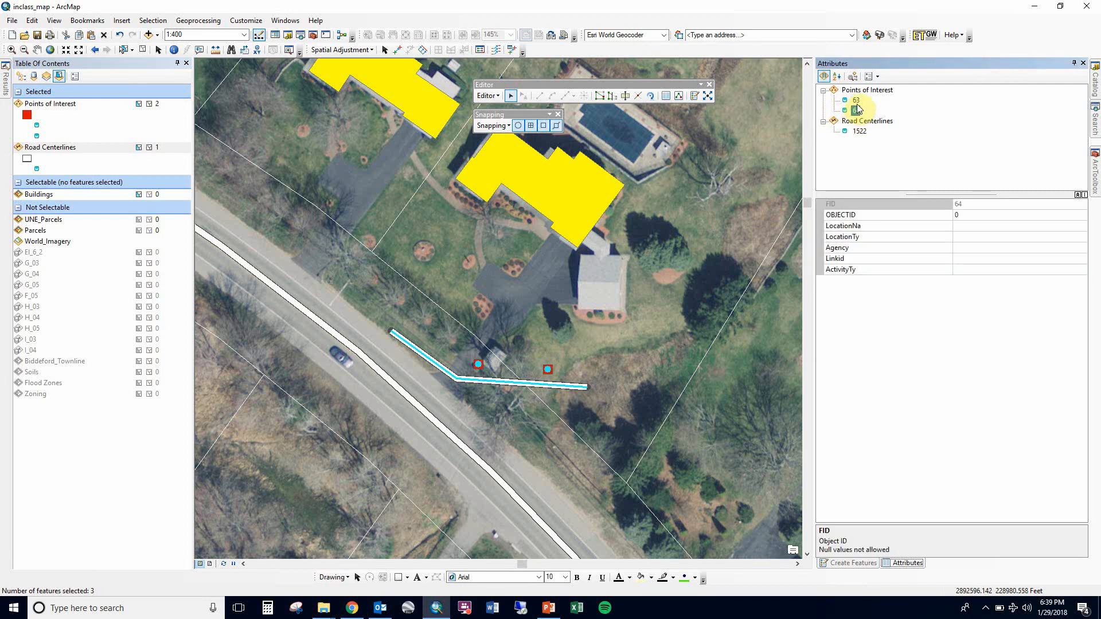
pyautogui.click(855, 100)
pyautogui.click(857, 132)
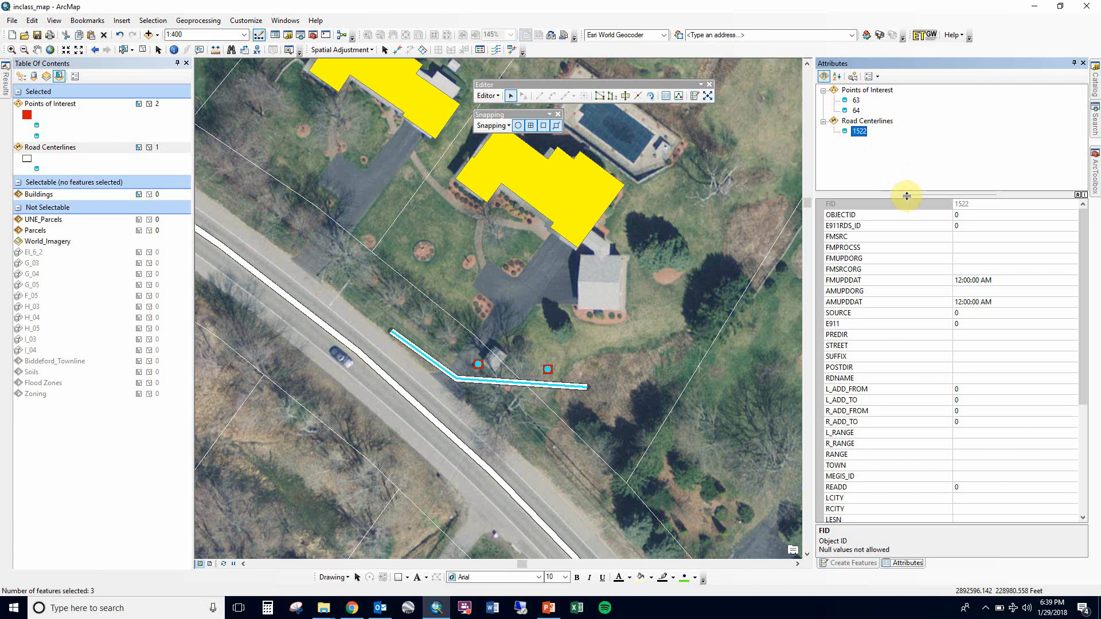
pyautogui.moveTo(906, 196); pyautogui.dragTo(914, 283)
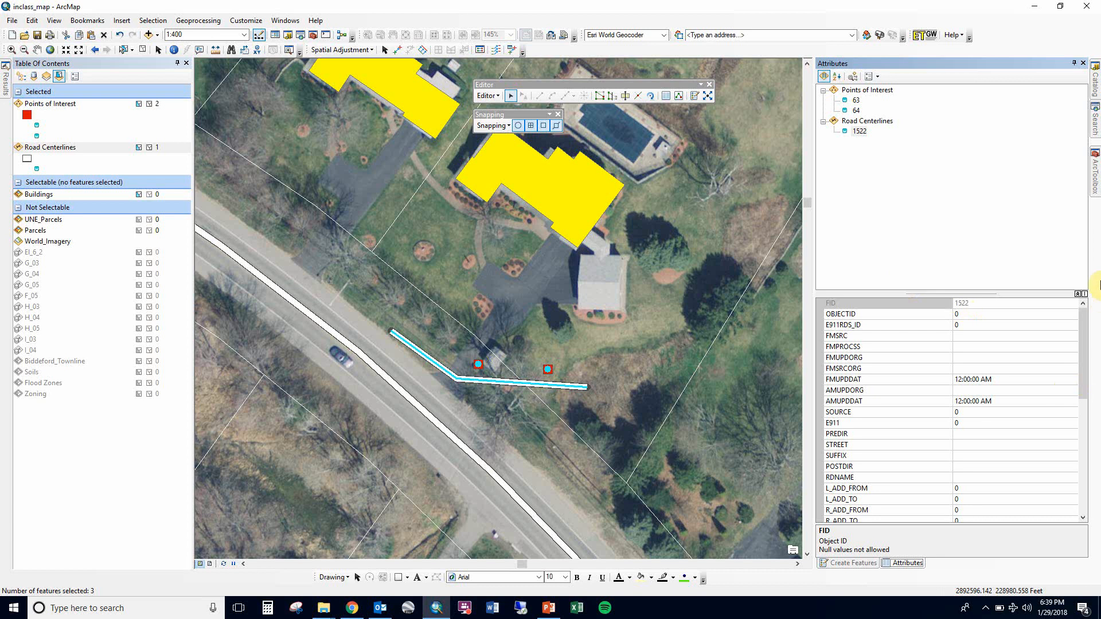
# Delete both selected Points of Interest and the selected road centerline through their attribute records.
pyautogui.click(855, 100)
pyautogui.rightClick(855, 100)
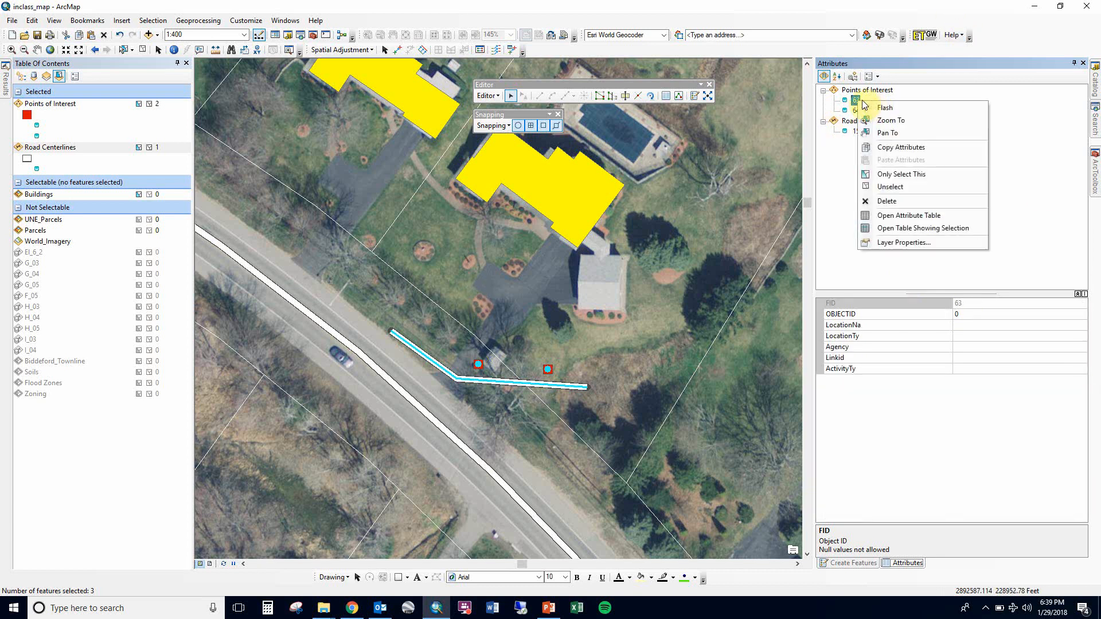
pyautogui.click(911, 204)
pyautogui.rightClick(856, 101)
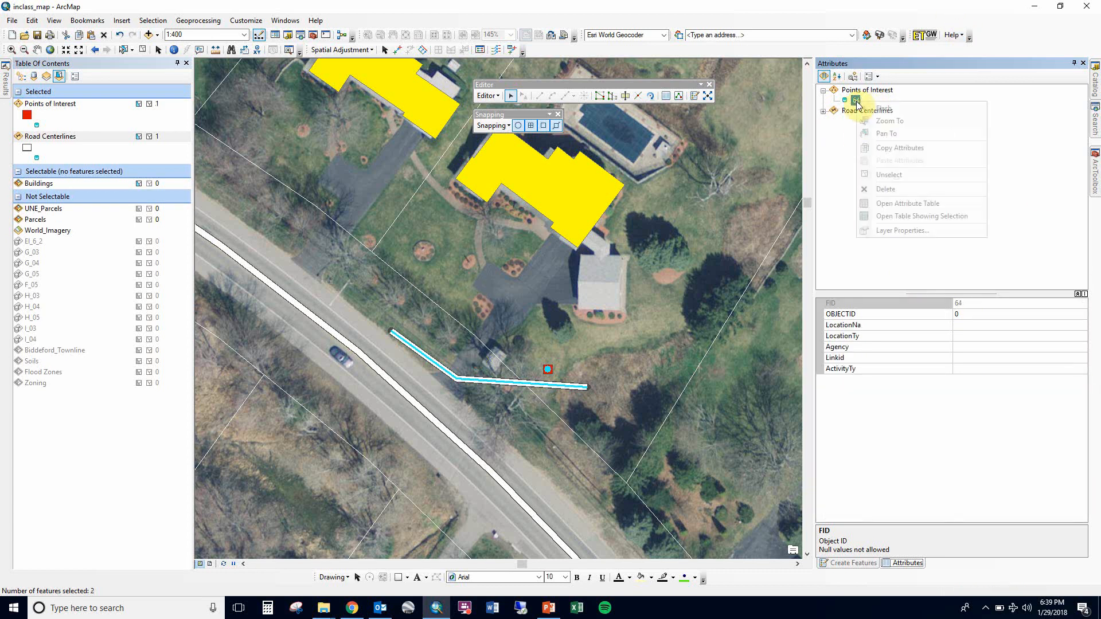
pyautogui.click(895, 188)
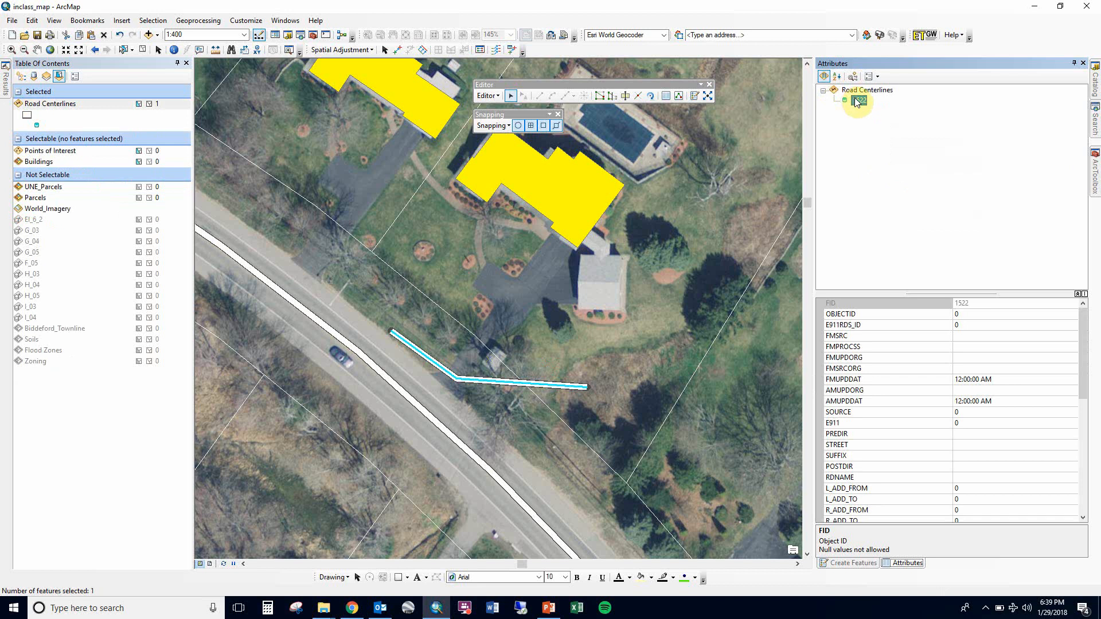
pyautogui.rightClick(855, 100)
pyautogui.click(902, 187)
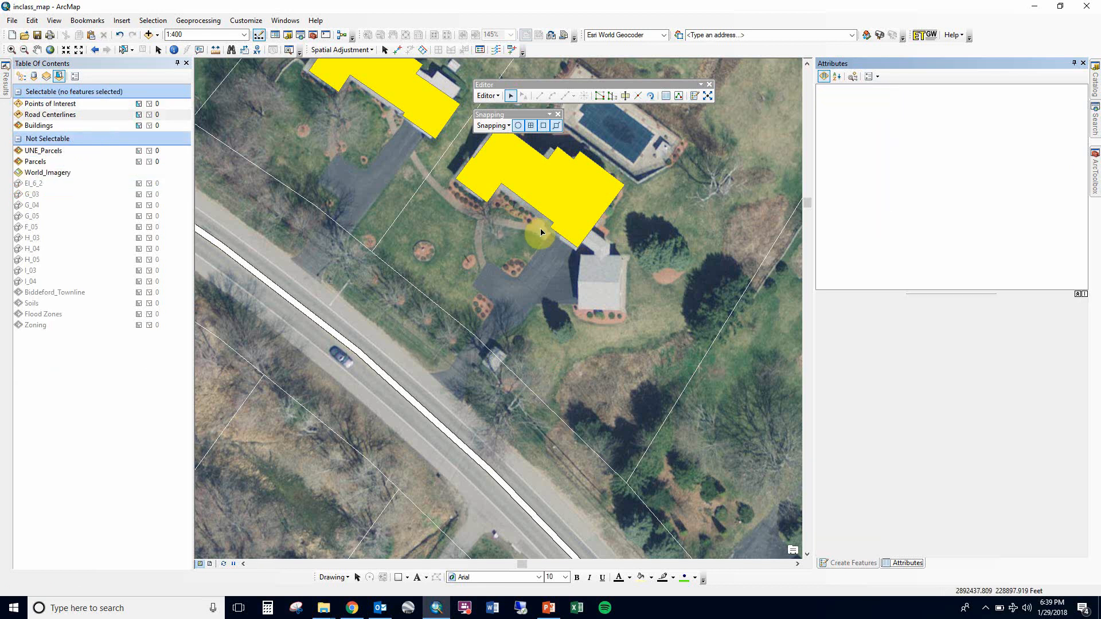
# Select the existing house polygon beside the swimming pool to view its attributes.
pyautogui.moveTo(536, 232); pyautogui.dragTo(523, 329)
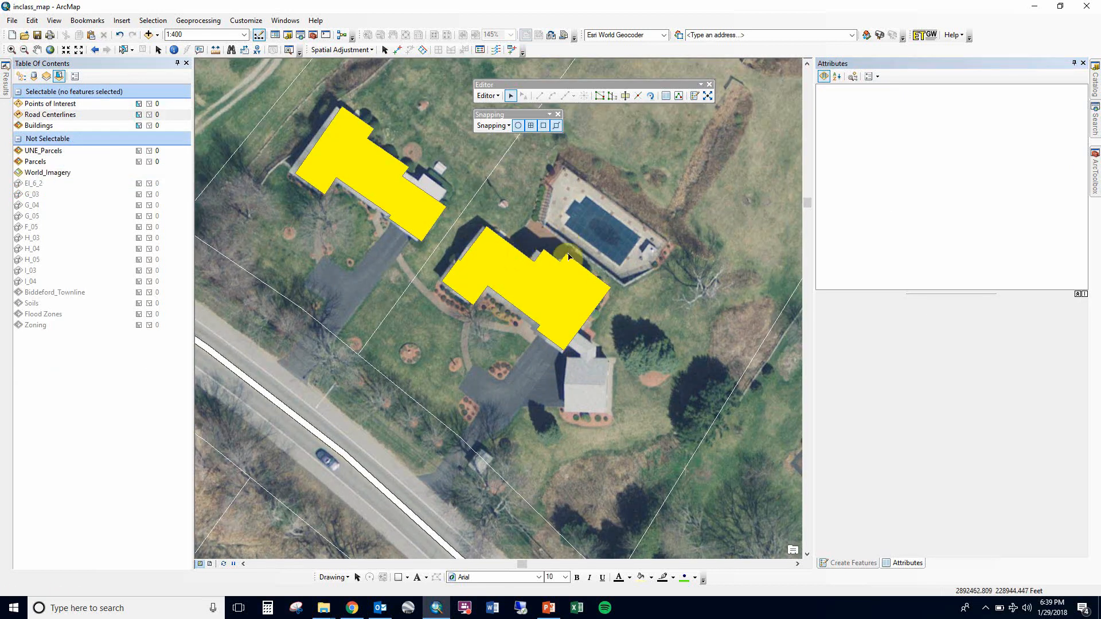
pyautogui.click(530, 284)
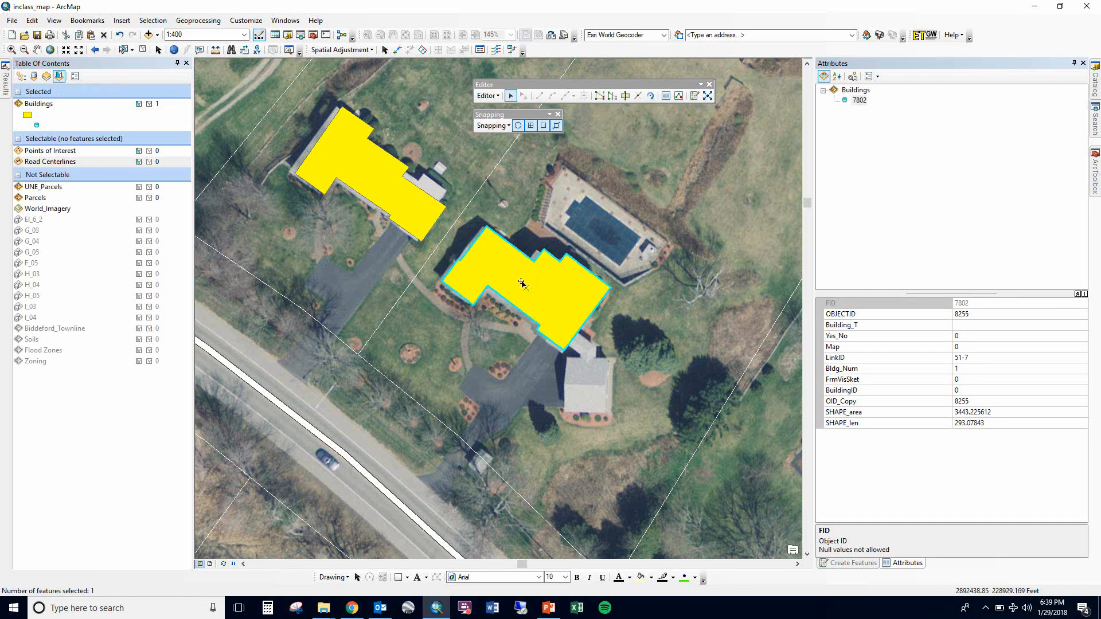
pyautogui.scroll(4, 646, 458)
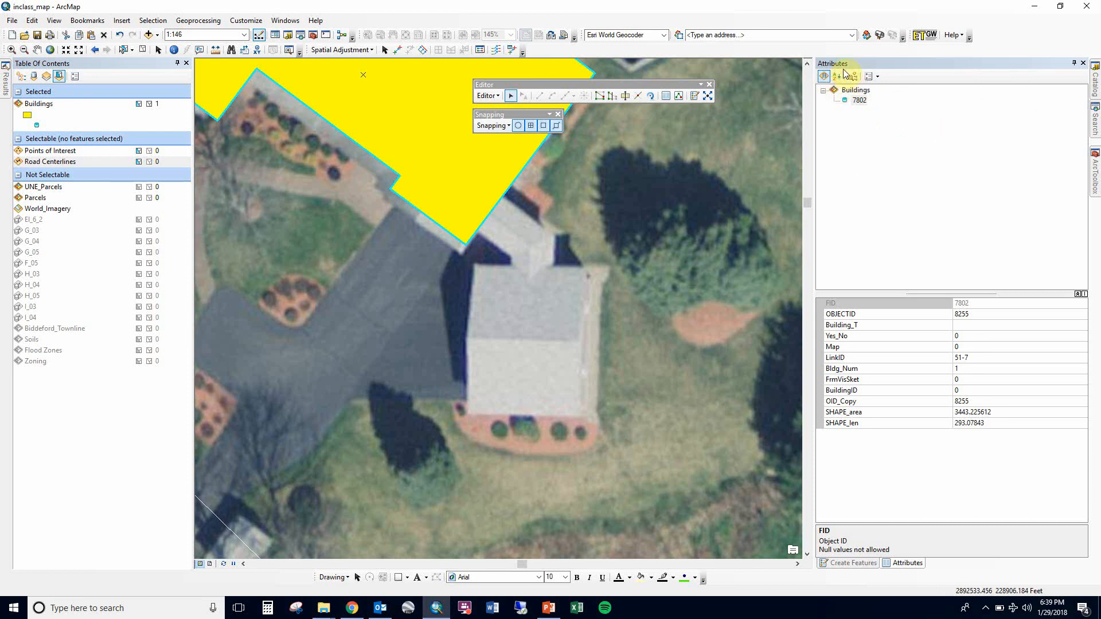
# Draw a ten-vertex Buildings polygon around the garage and its connecting passage, starting and ending on the house's southeast edge.
pyautogui.click(678, 95)
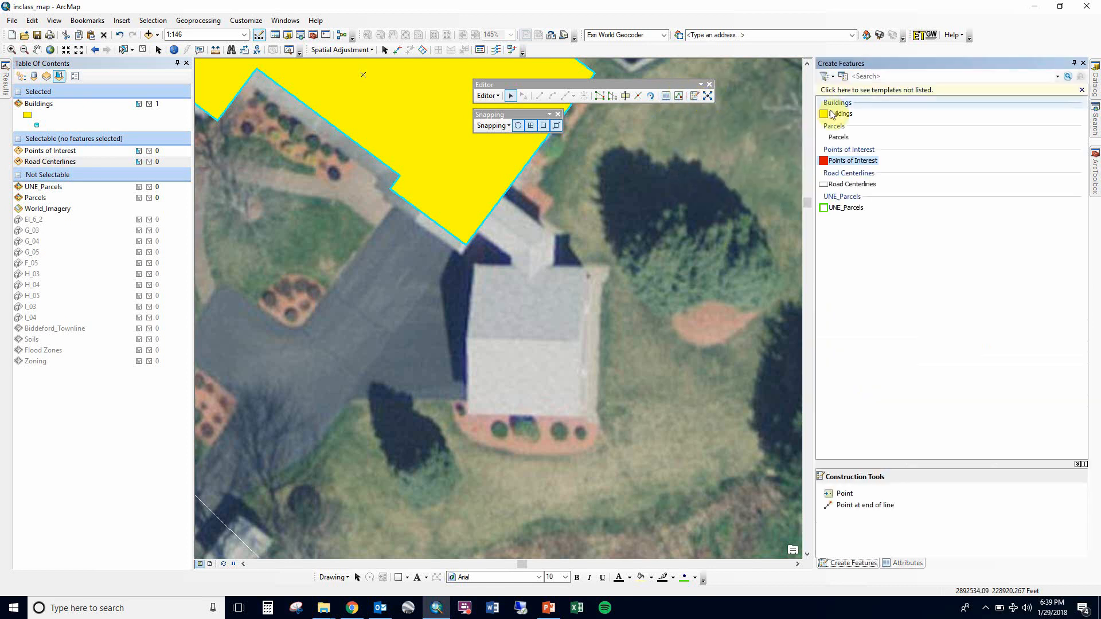
pyautogui.click(834, 114)
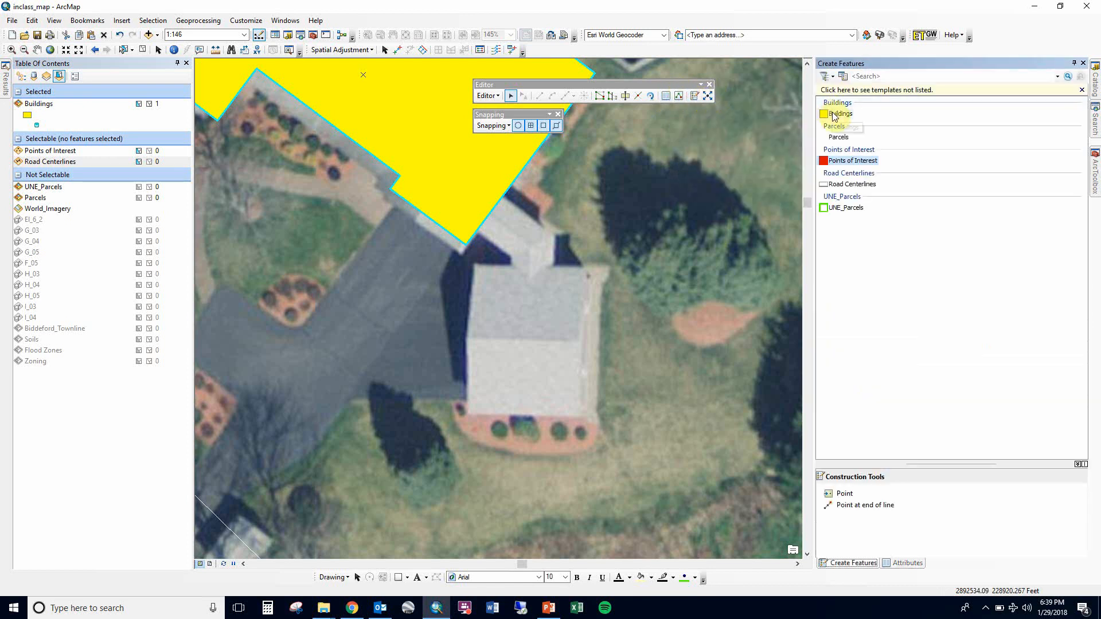
pyautogui.click(476, 228)
pyautogui.click(508, 252)
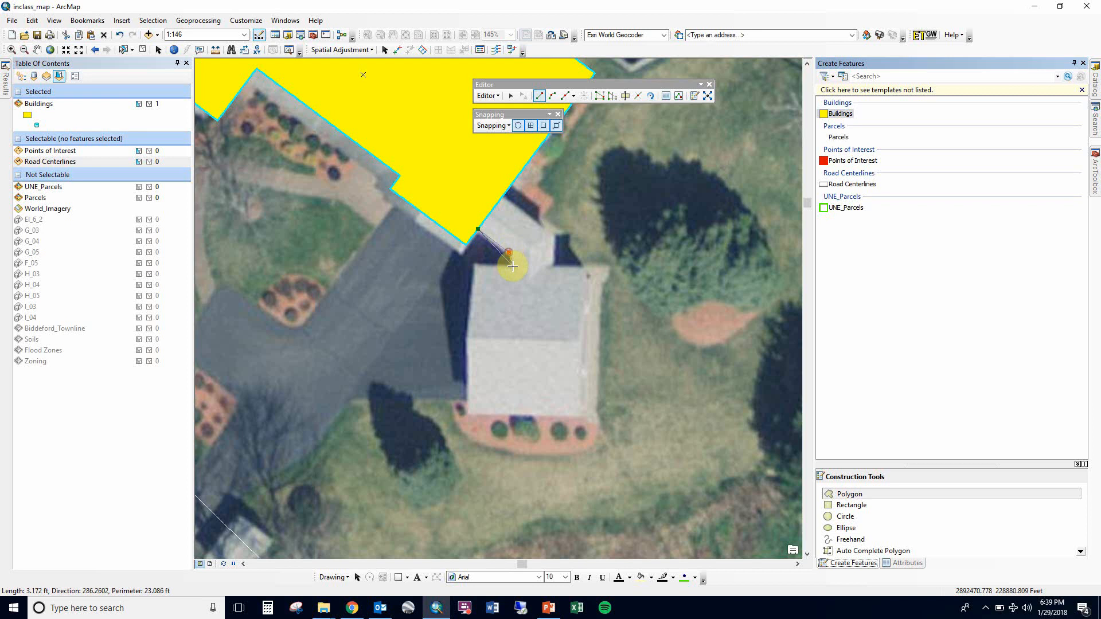
pyautogui.click(511, 265)
pyautogui.click(476, 265)
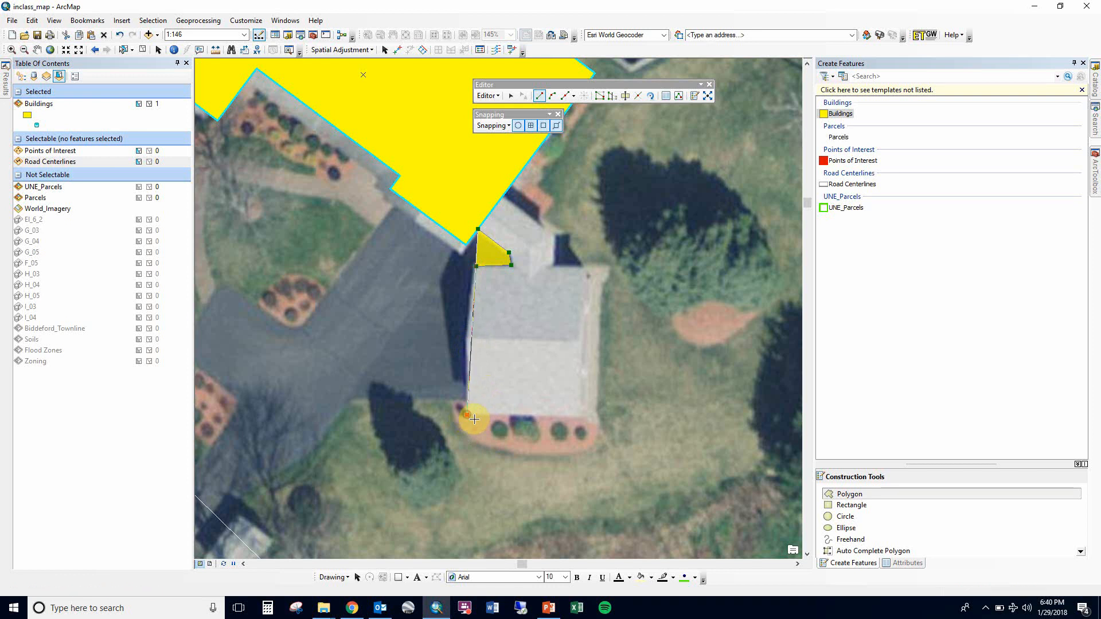
pyautogui.click(466, 415)
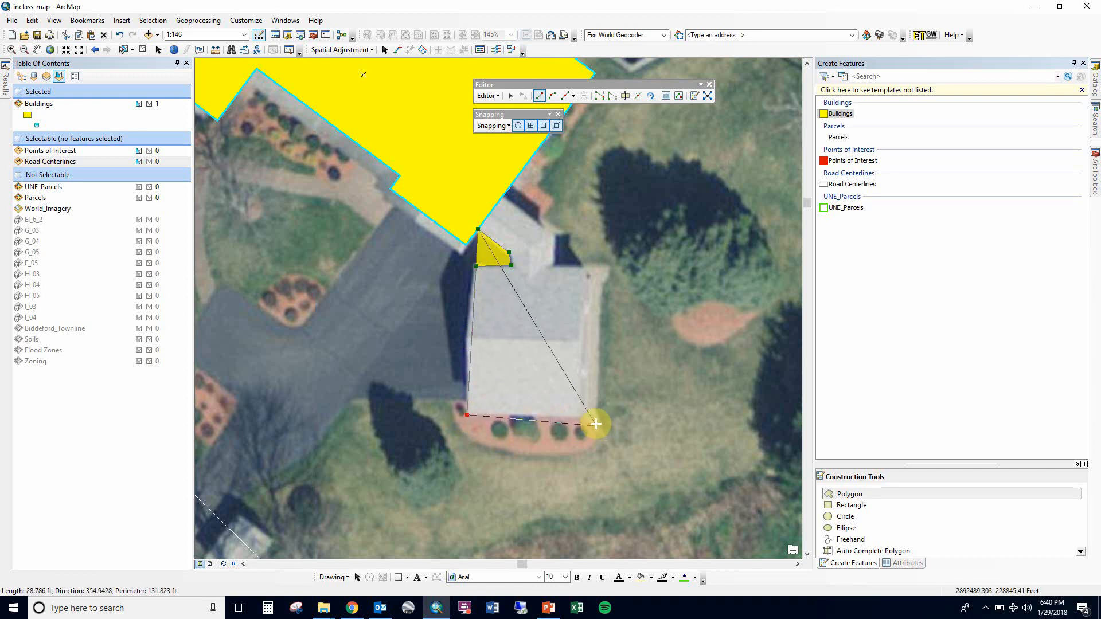
pyautogui.click(596, 418)
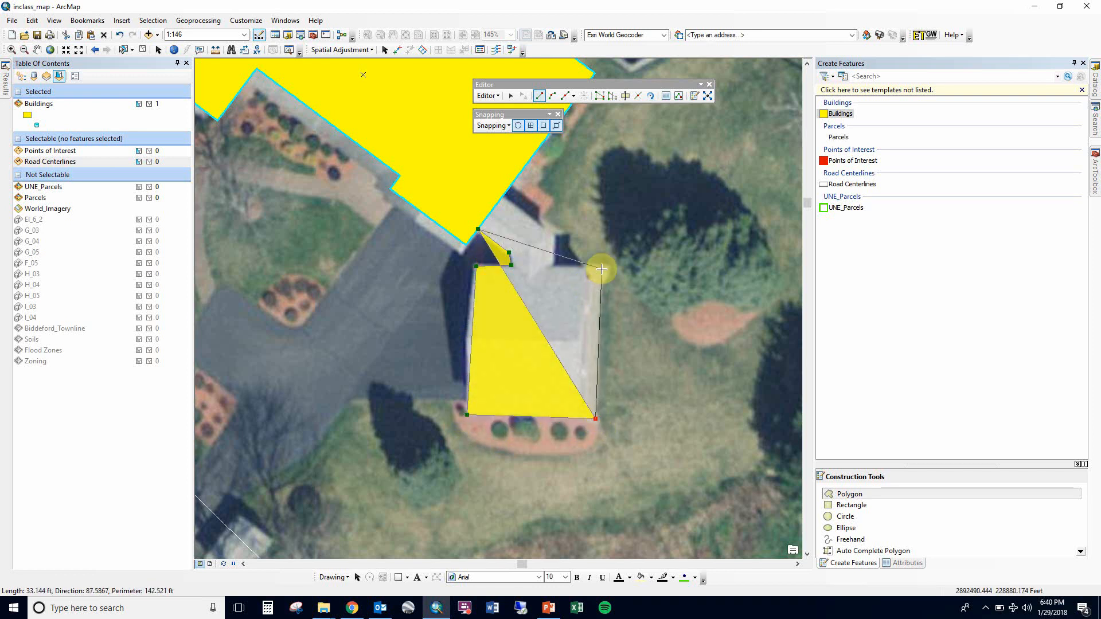
pyautogui.click(600, 268)
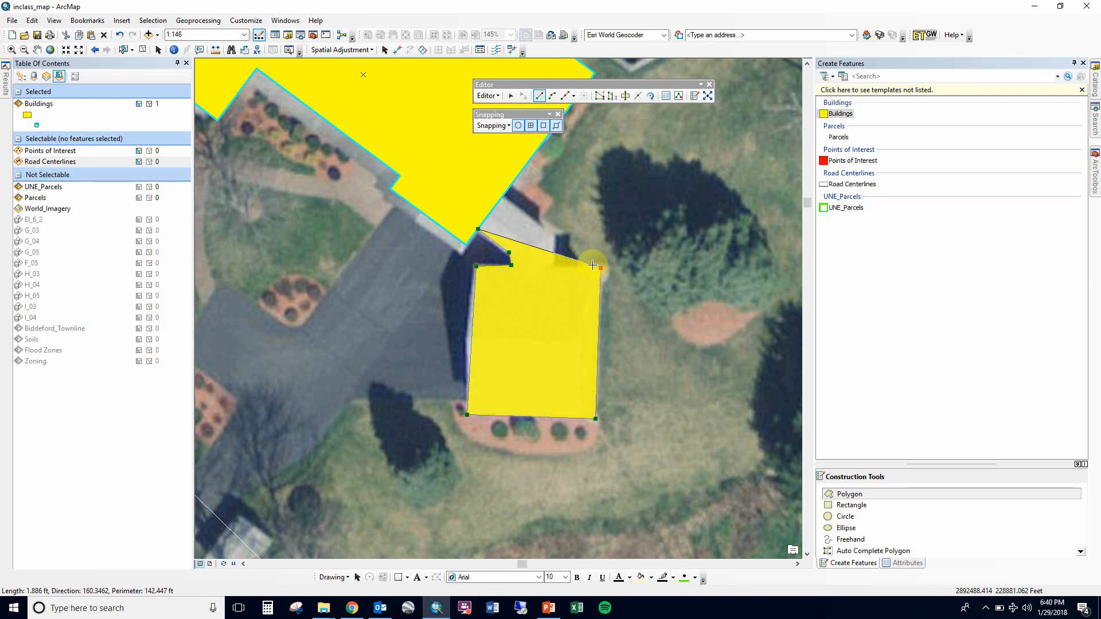
pyautogui.click(555, 265)
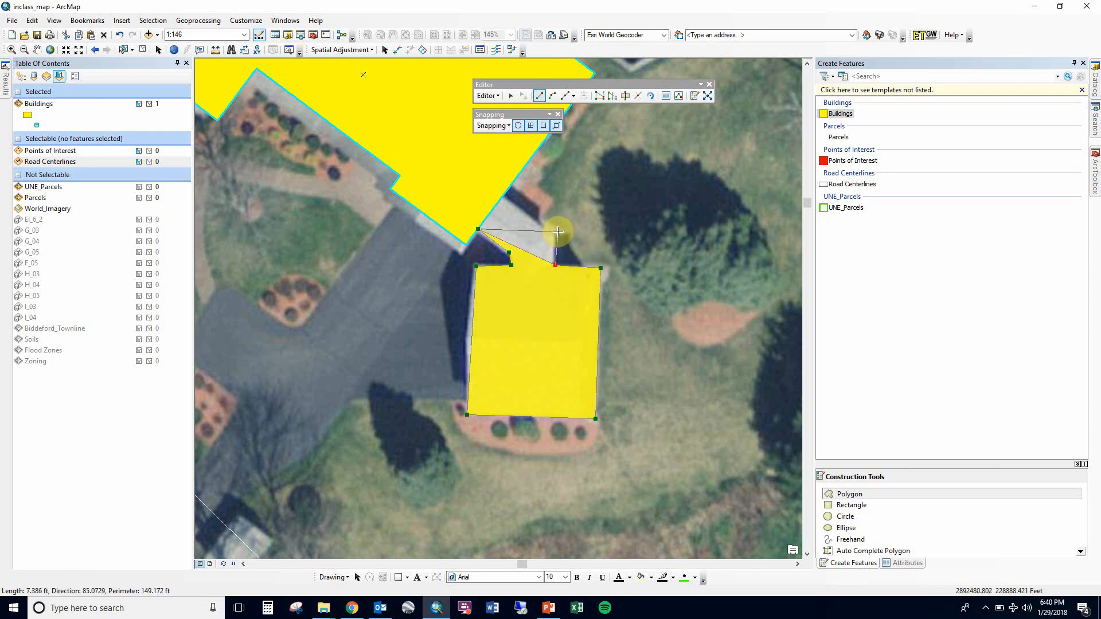
pyautogui.click(558, 232)
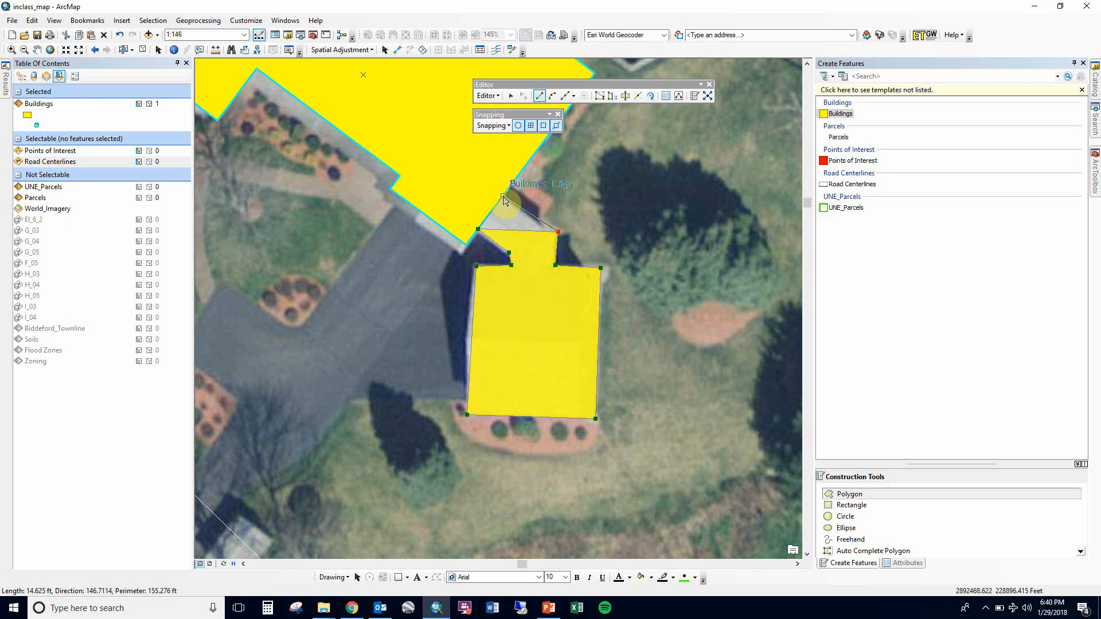
pyautogui.doubleClick(504, 196)
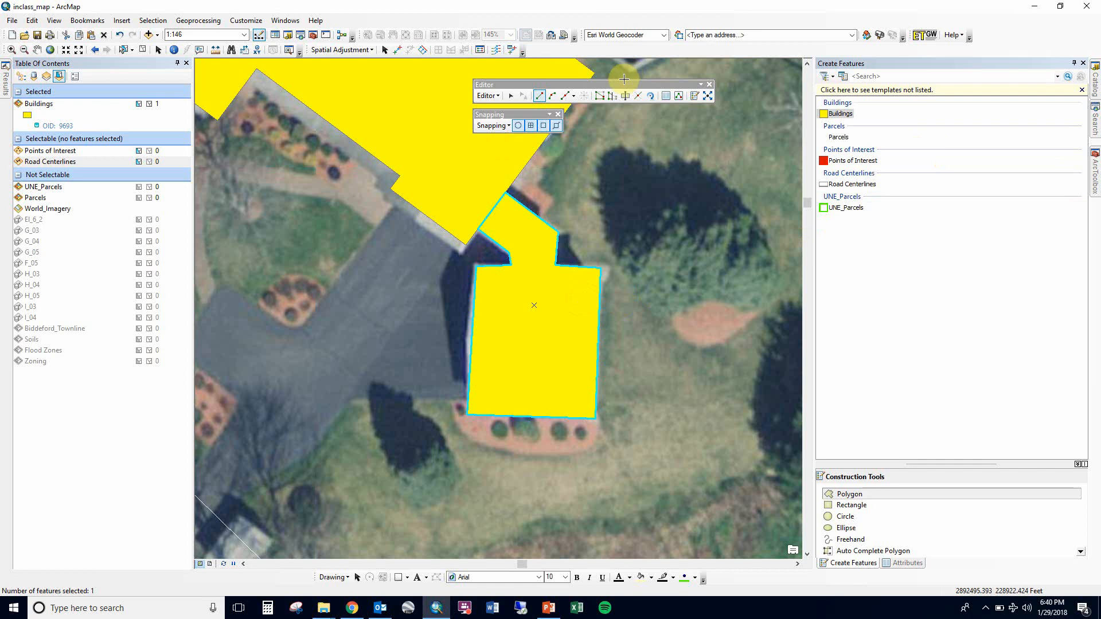
# Open the new garage polygon's attributes and set its Building_T value to "Test building name".
pyautogui.click(666, 97)
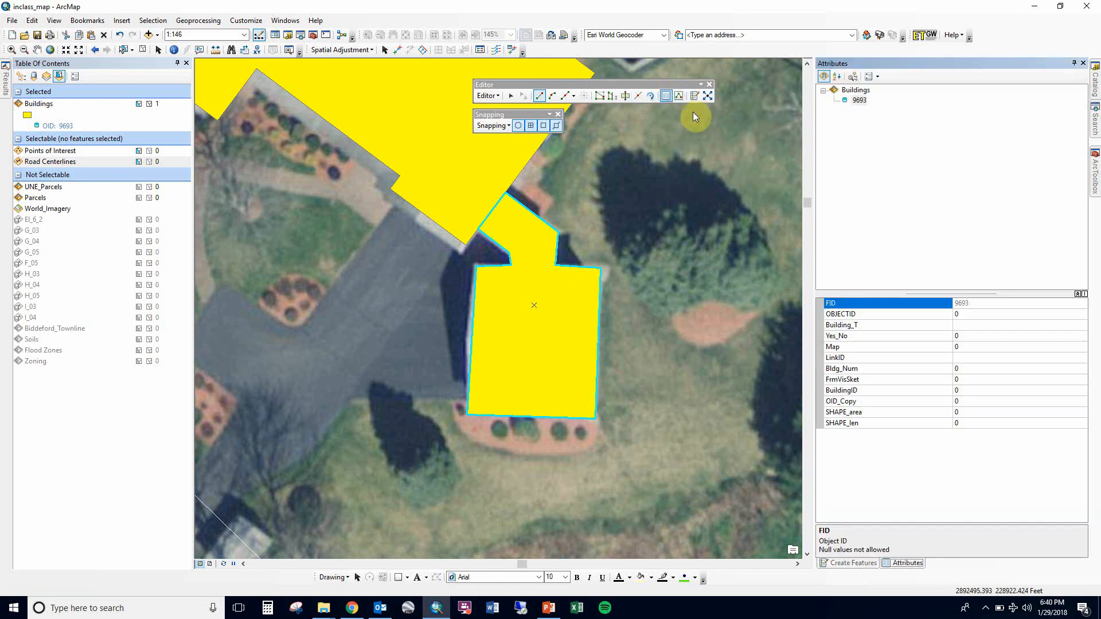
pyautogui.click(993, 369)
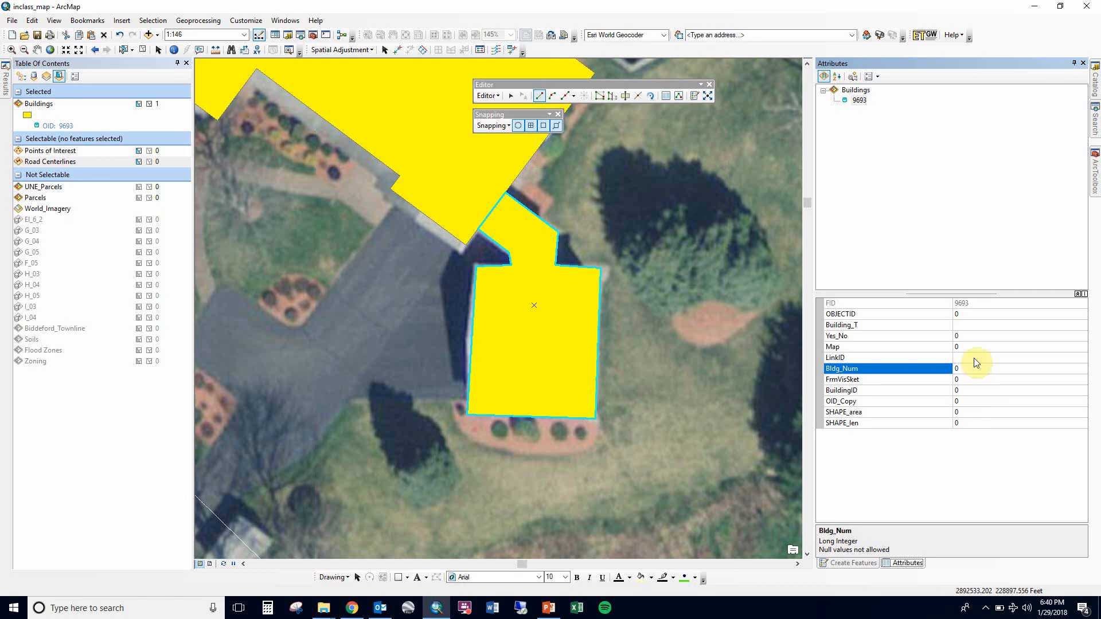
pyautogui.click(965, 324)
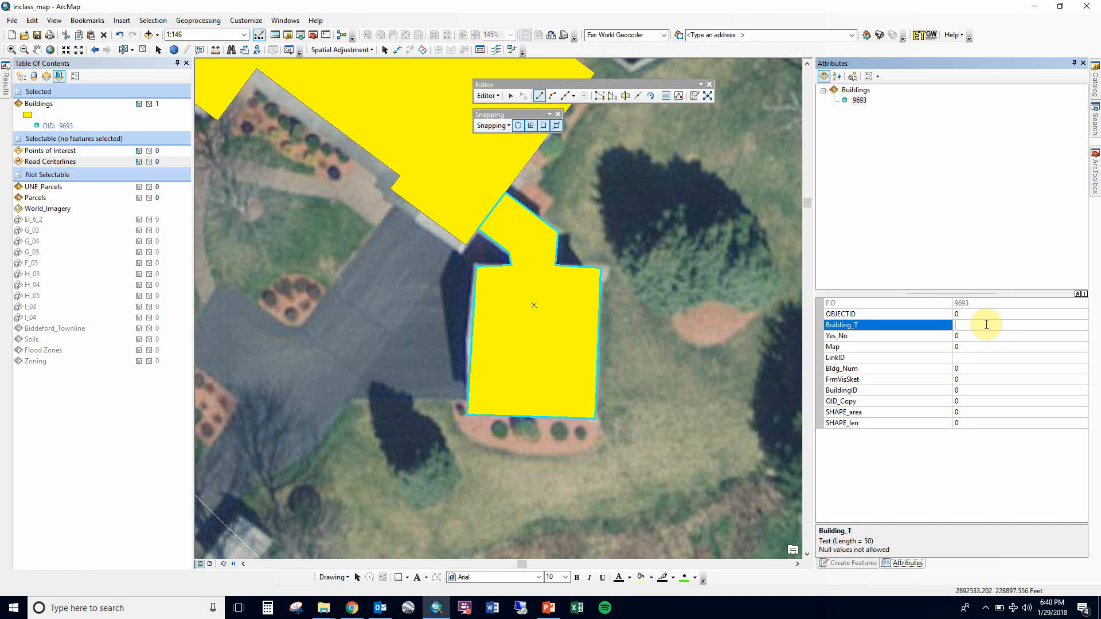
pyautogui.write('Test building name')
pyautogui.press('Return')
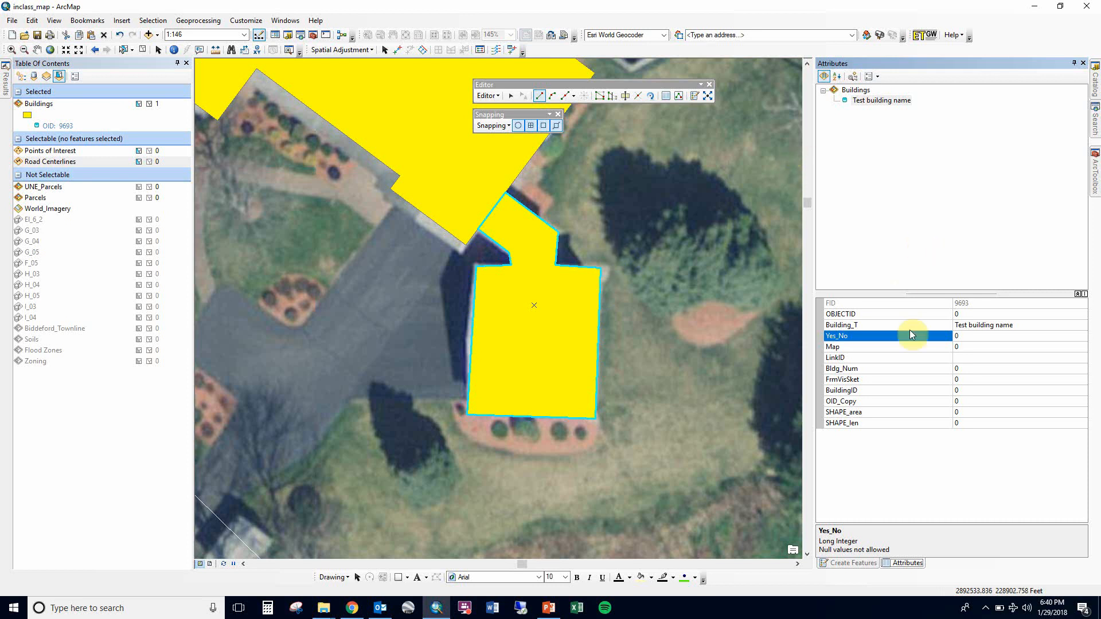
# Save the edits made to the Buildings layer in the current edit session.
pyautogui.scroll(2, 395, 390)
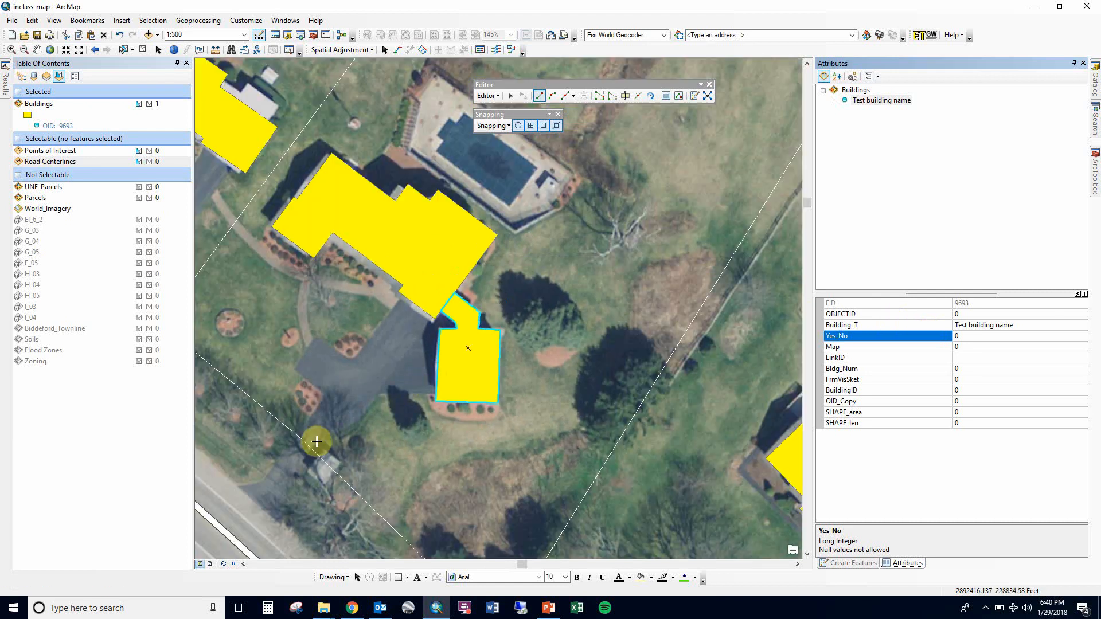
pyautogui.moveTo(325, 442); pyautogui.dragTo(531, 339)
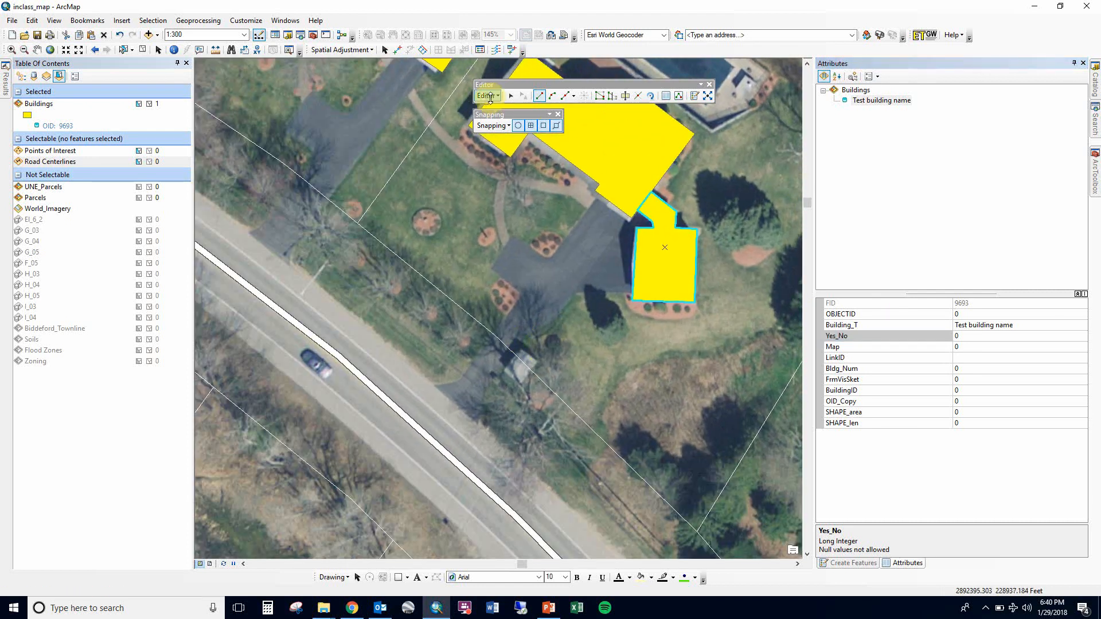
pyautogui.click(486, 96)
pyautogui.click(508, 135)
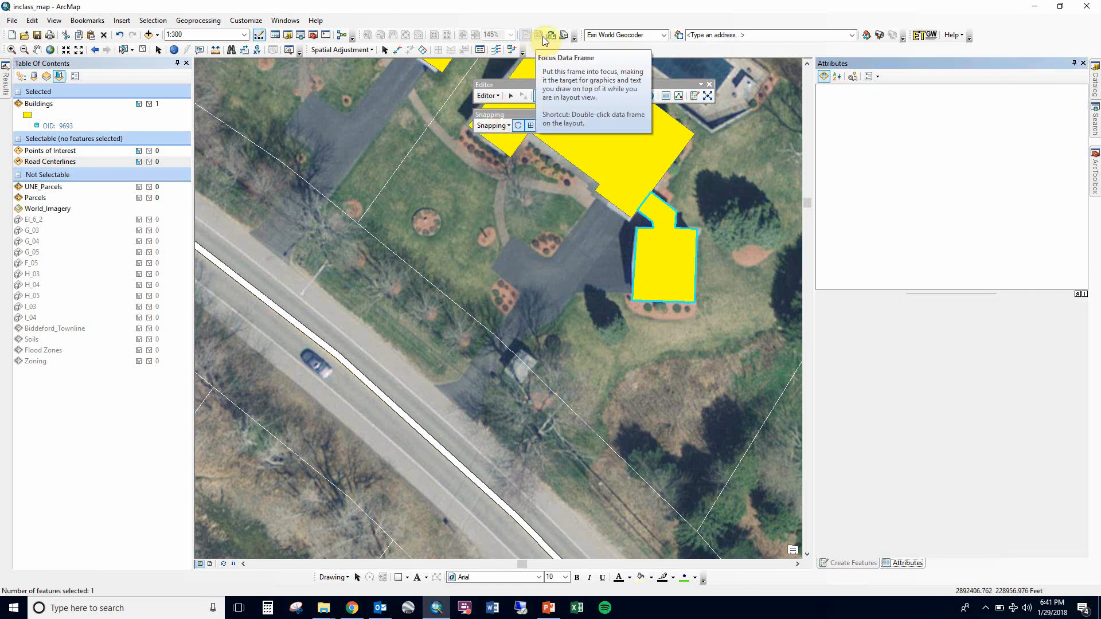
pyautogui.click(488, 96)
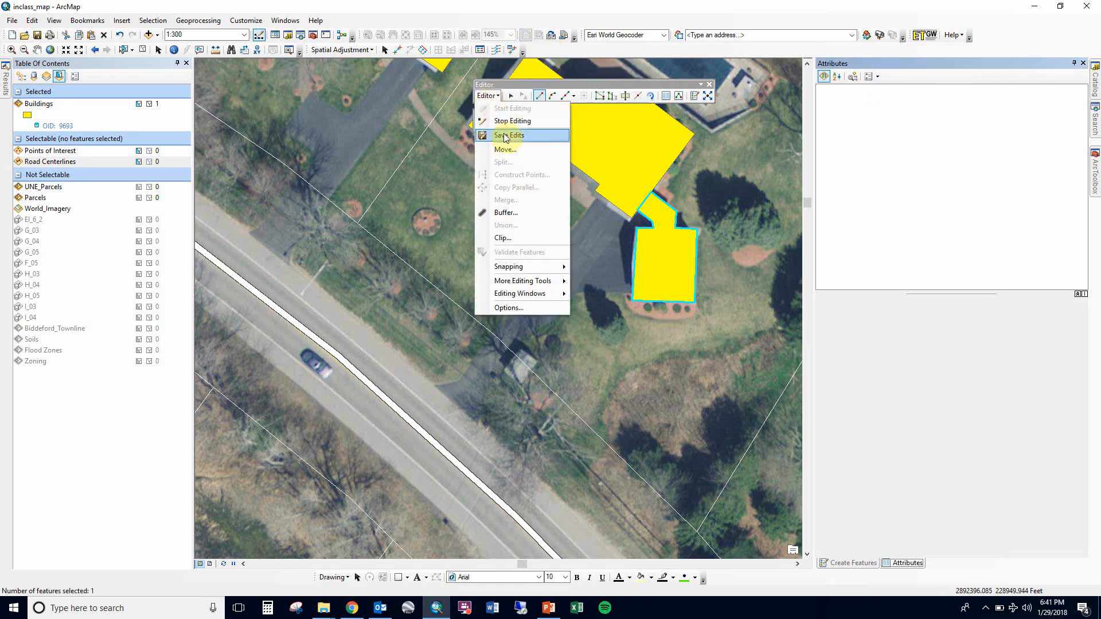
# List the map layers by drawing order and point out the Buildings layer.
pyautogui.moveTo(632, 389); pyautogui.dragTo(626, 339)
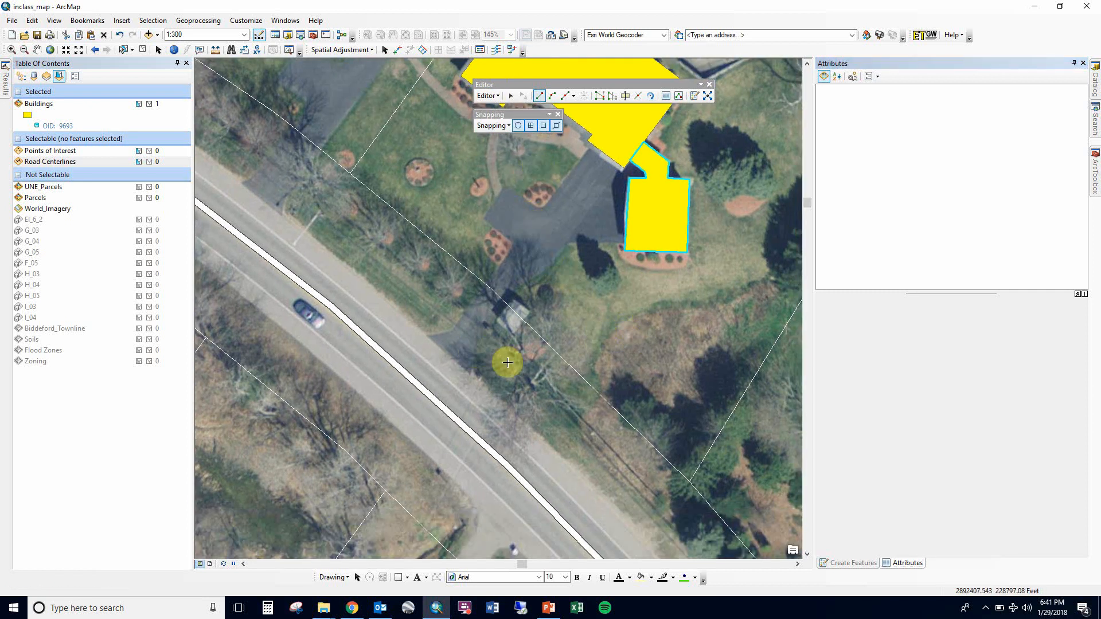
pyautogui.scroll(-3, 535, 378)
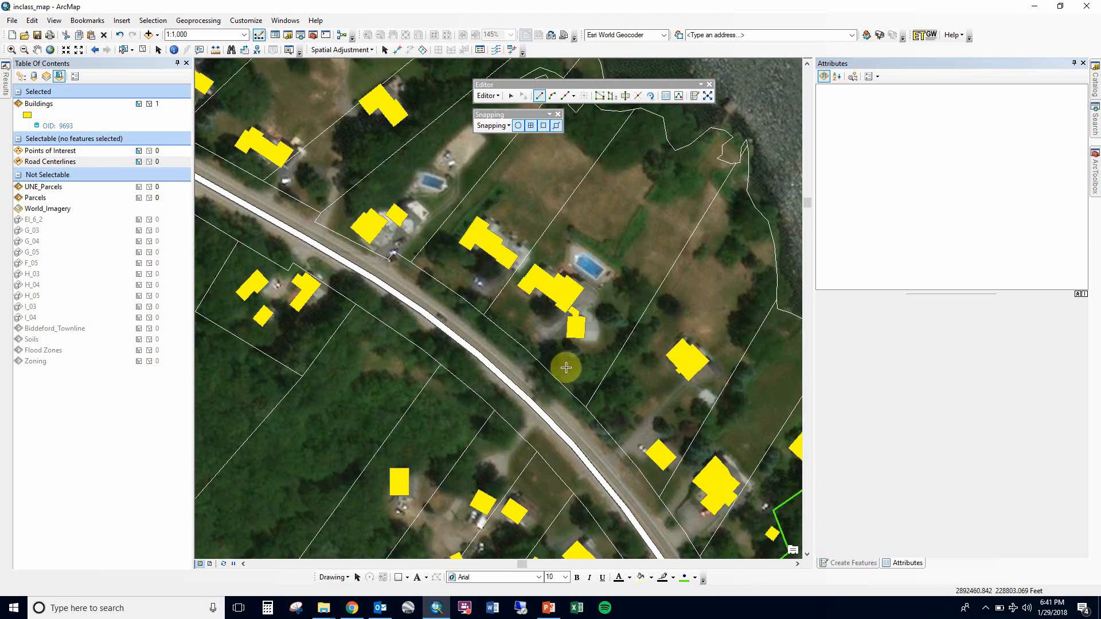
pyautogui.scroll(1, 539, 389)
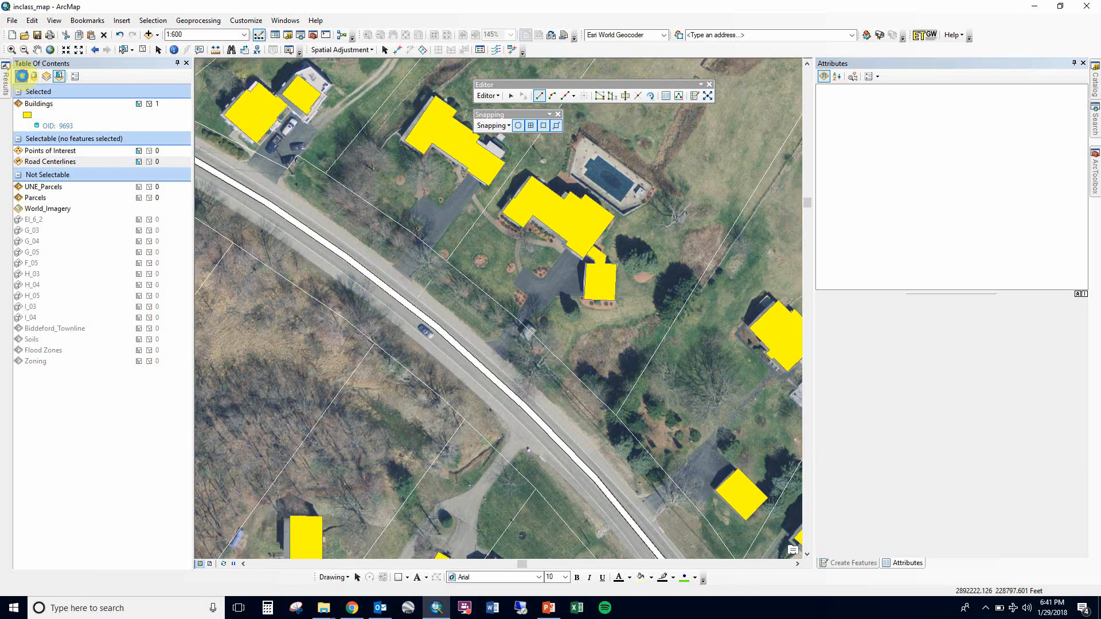
pyautogui.click(21, 76)
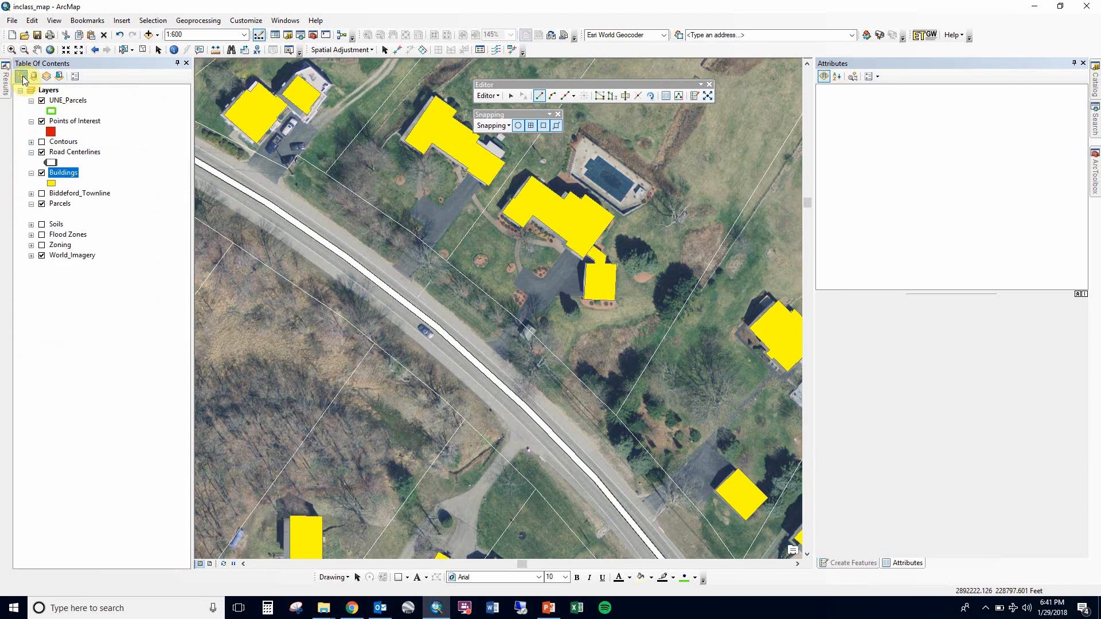
pyautogui.click(47, 172)
# Open the Catalog and browse the Desktop folder connection to the BIDDEFORD_GIS folder inside GIS162.
pyautogui.click(1095, 85)
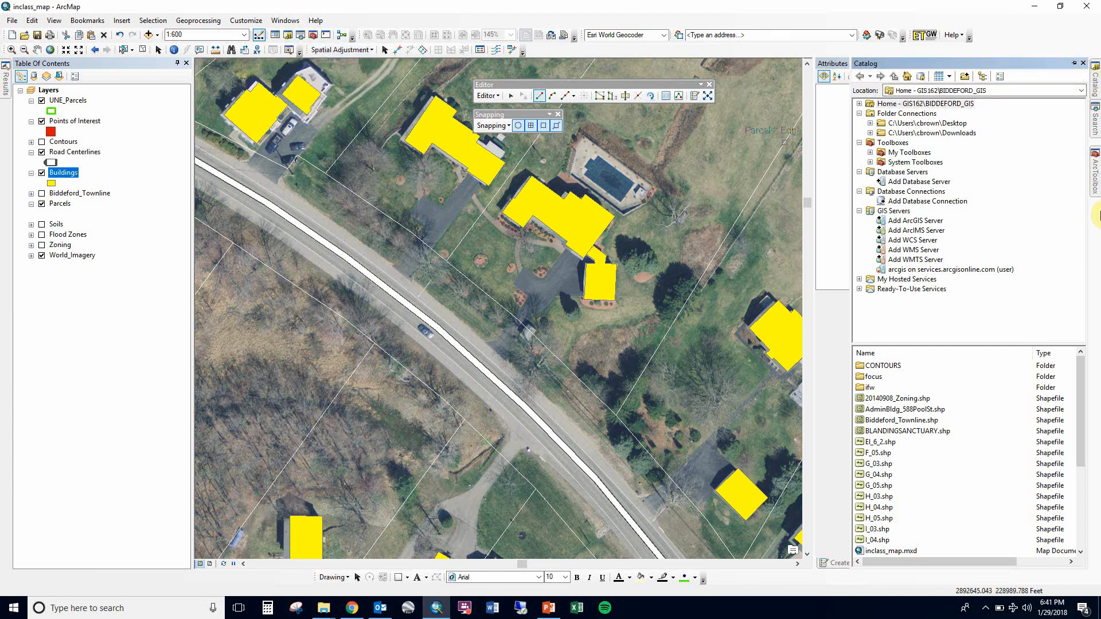
pyautogui.click(870, 124)
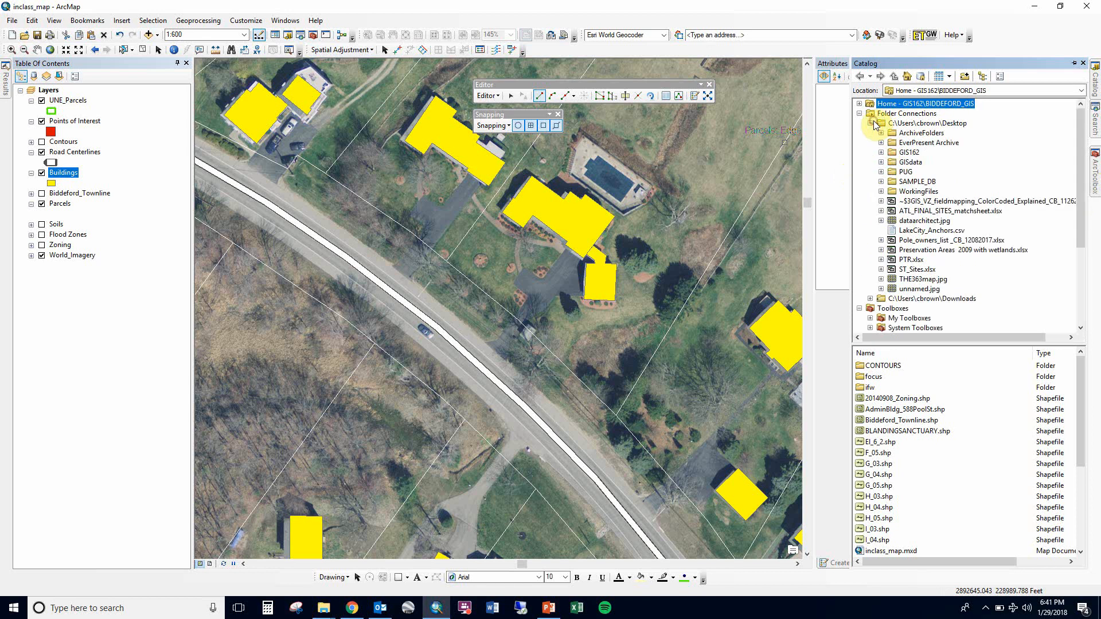
pyautogui.click(881, 152)
pyautogui.click(891, 161)
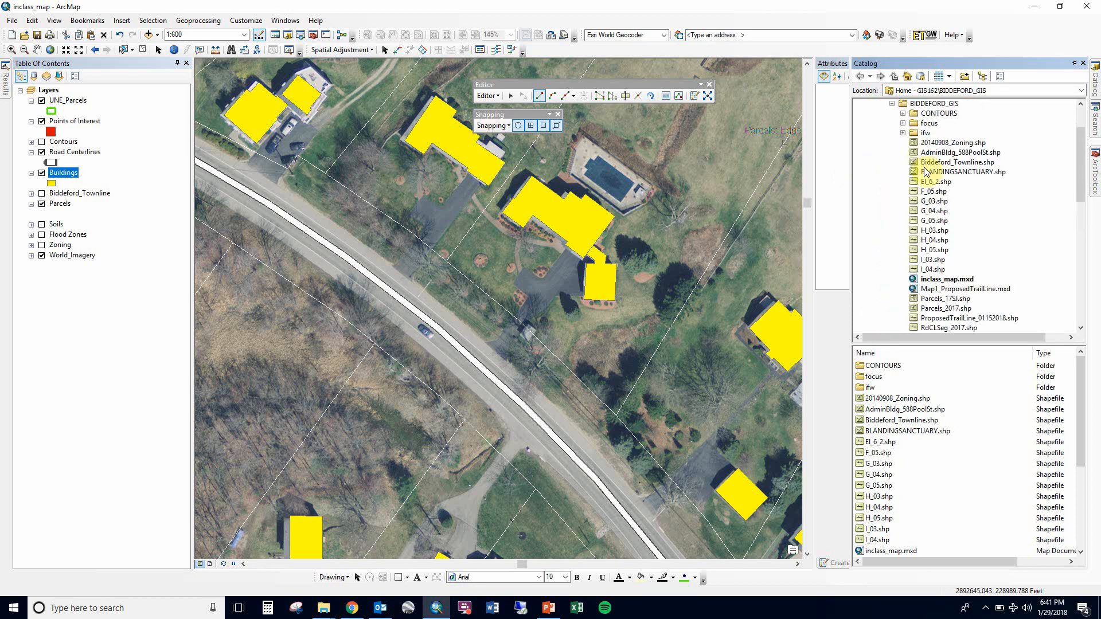
pyautogui.click(925, 103)
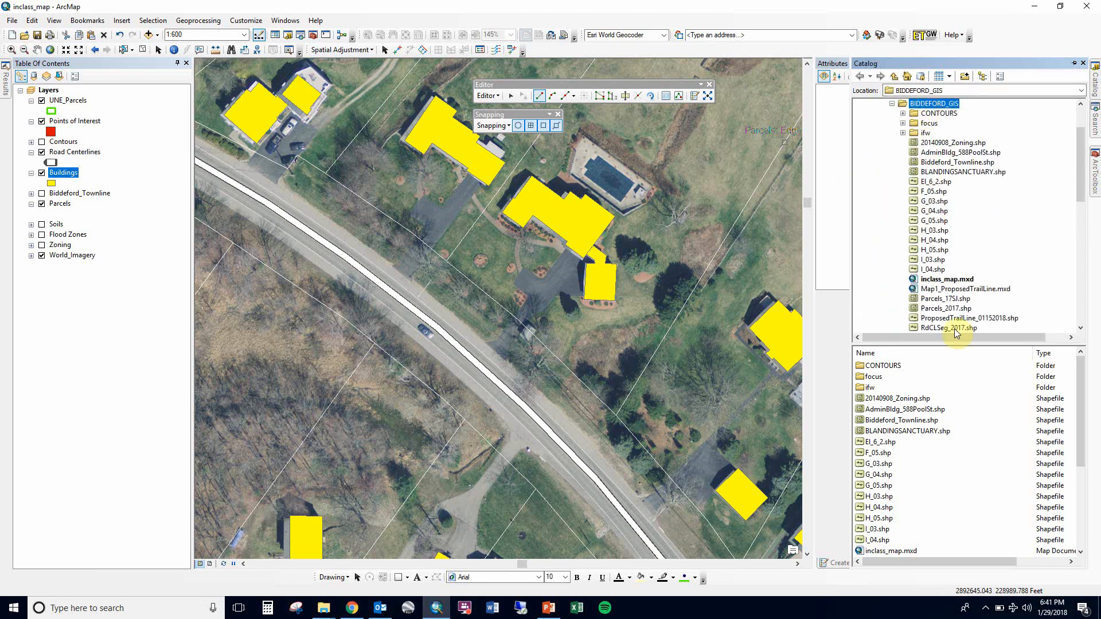
# Start a new shapefile in the BIDDEFORD_GIS folder and set its feature type to Polygon.
pyautogui.rightClick(933, 482)
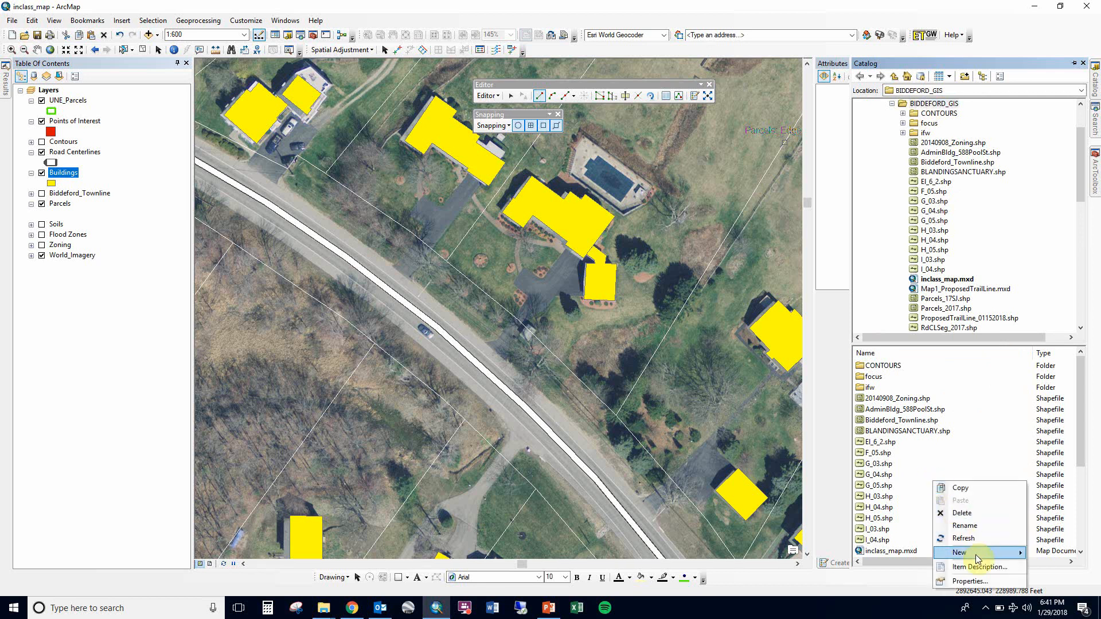
pyautogui.moveTo(976, 558)
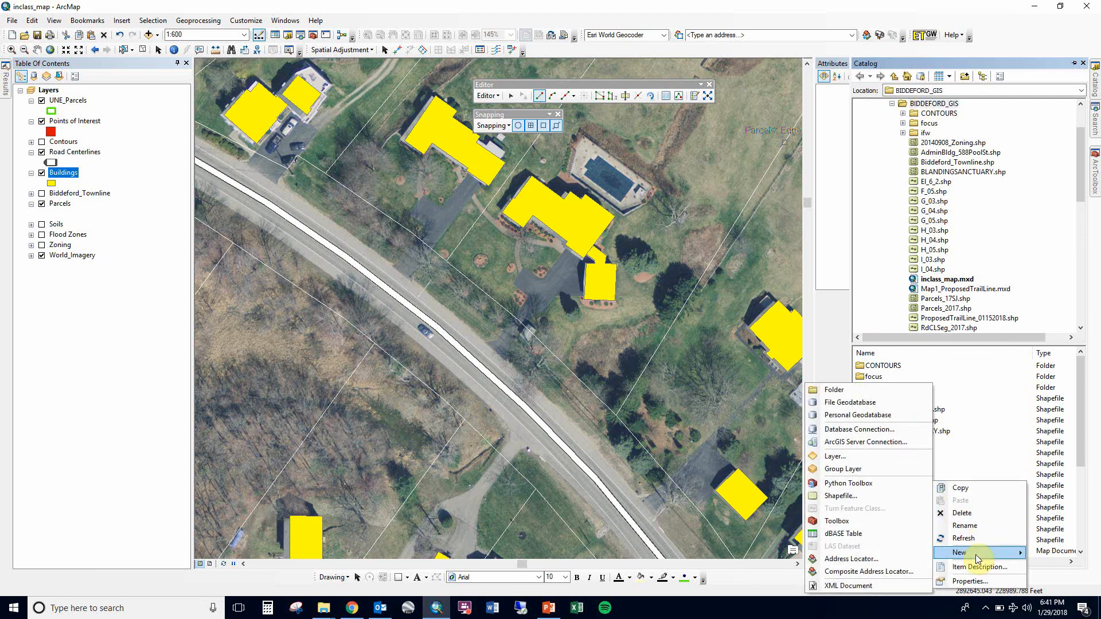
pyautogui.rightClick(928, 104)
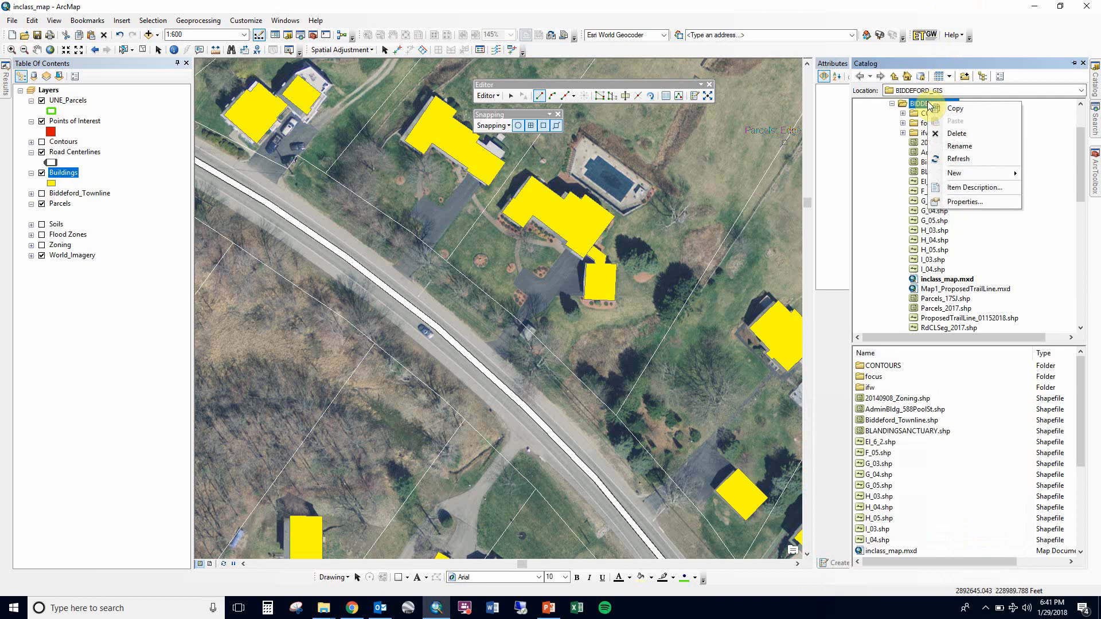
pyautogui.moveTo(971, 172)
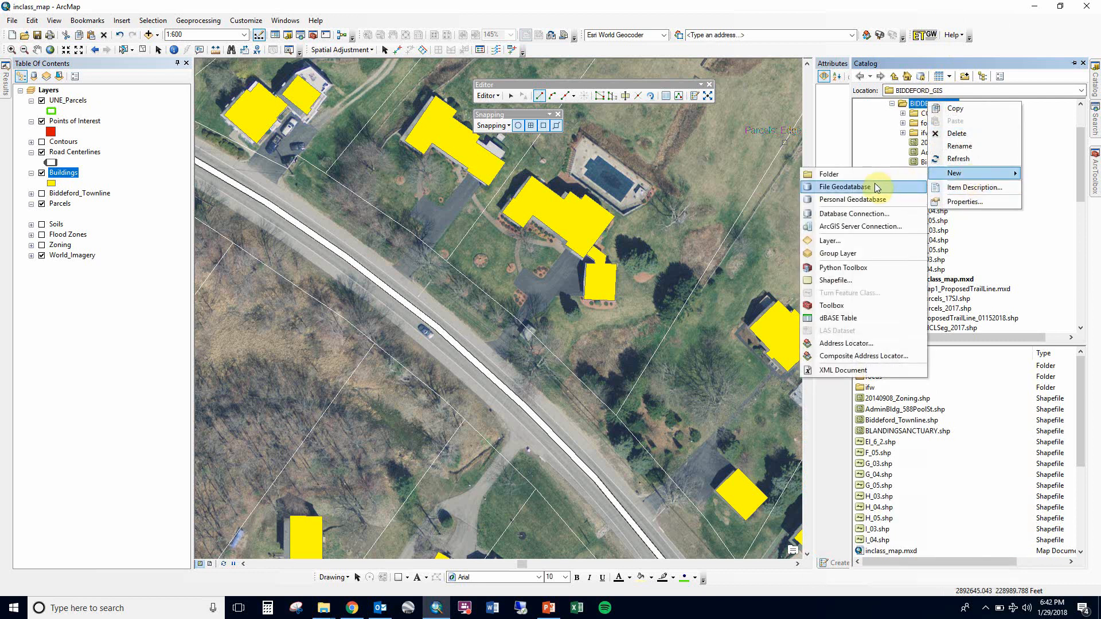
pyautogui.click(847, 283)
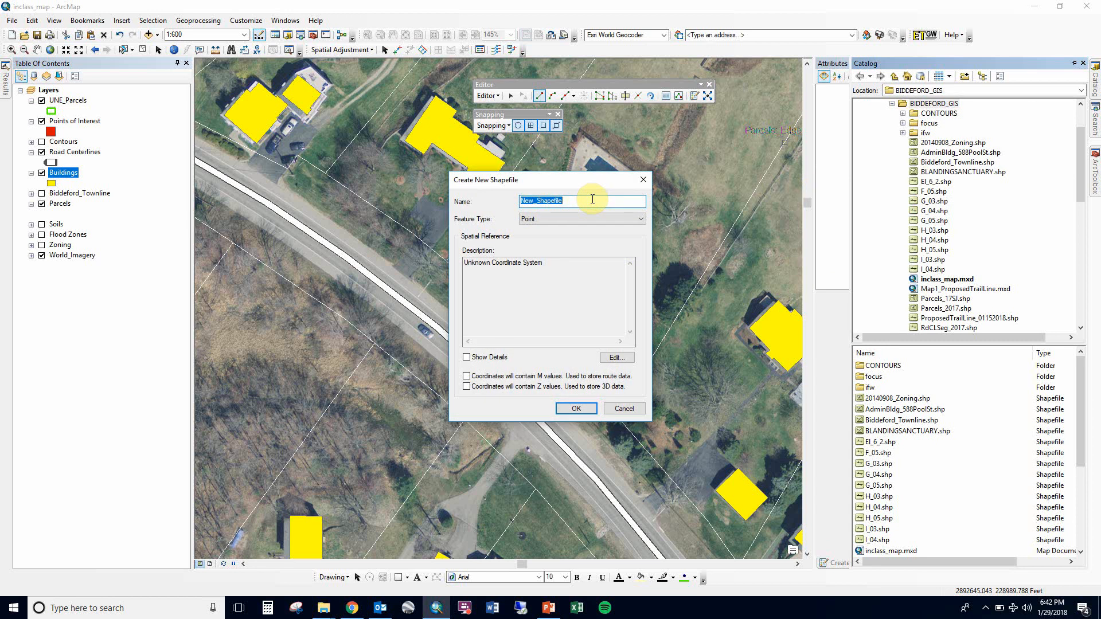
pyautogui.click(582, 217)
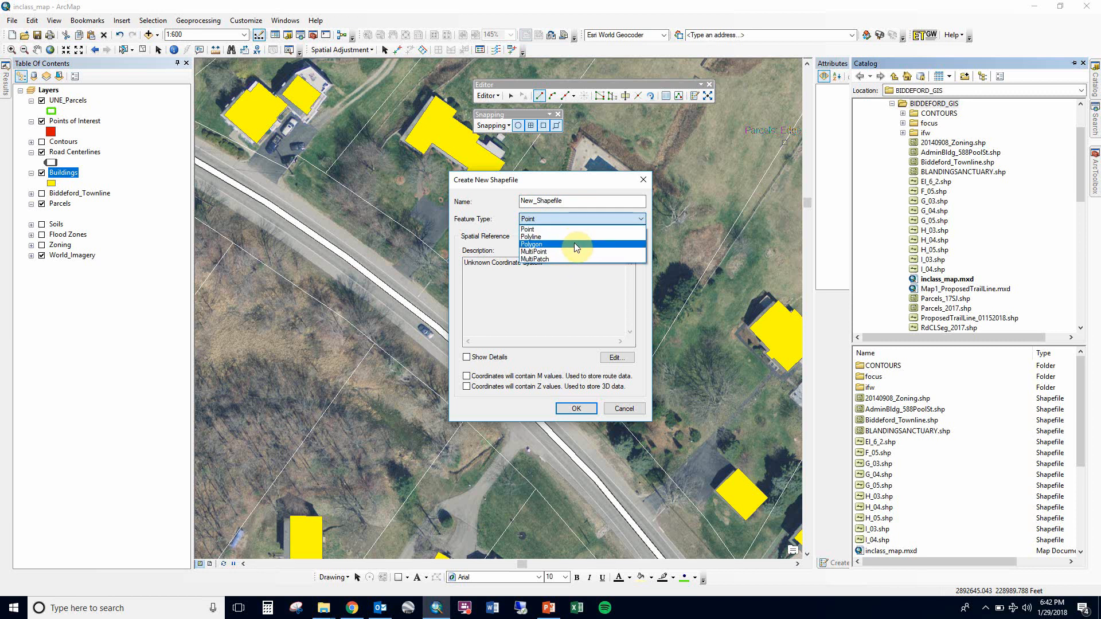
pyautogui.click(574, 244)
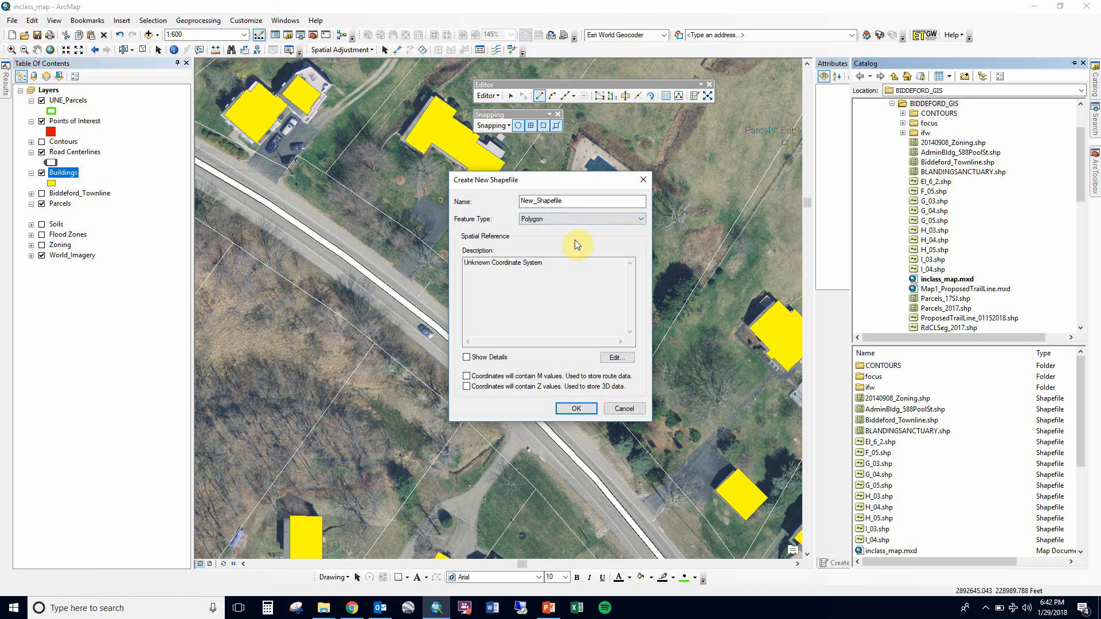
# Search the coordinate systems for "maine west" and assign NAD 1983 (2011) StatePlane Maine West FIPS 1802 (US Feet) to the new shapefile.
pyautogui.click(613, 358)
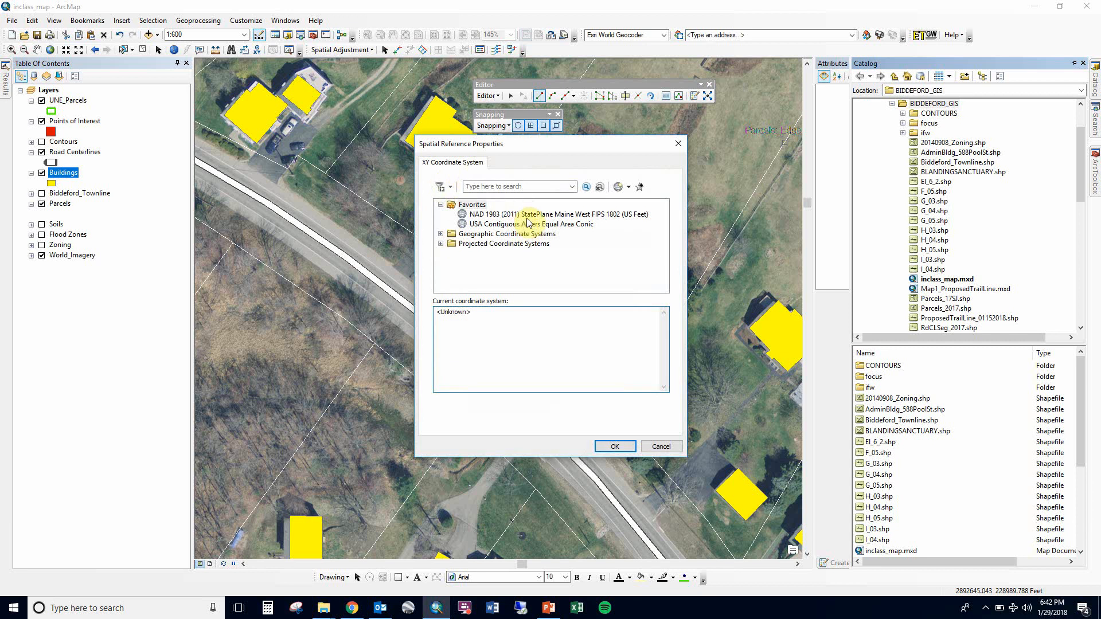
pyautogui.click(539, 215)
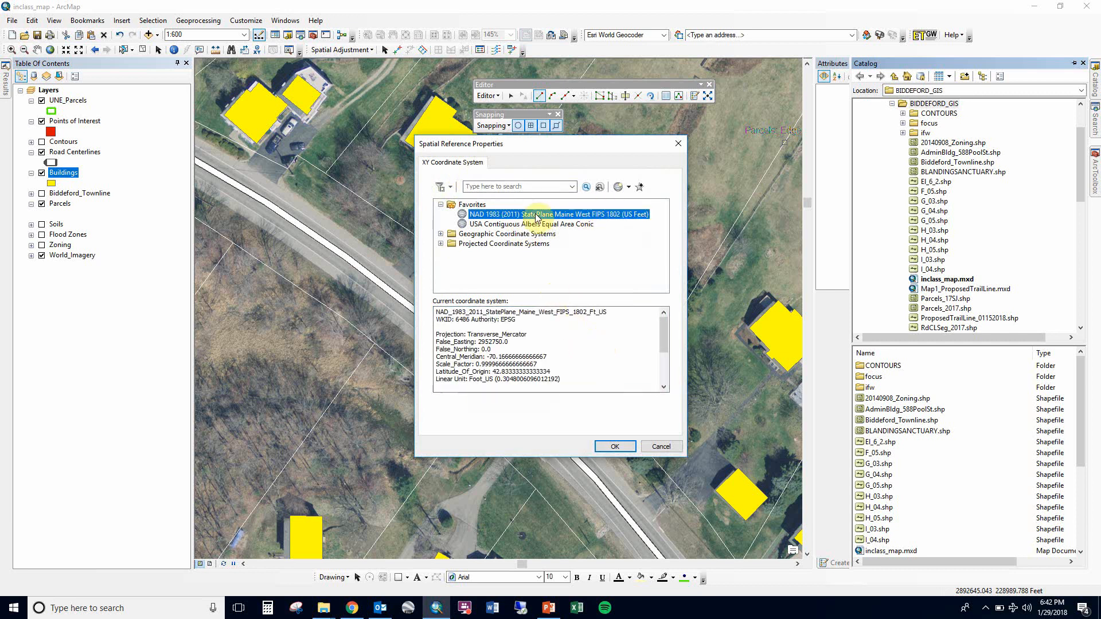
pyautogui.click(534, 186)
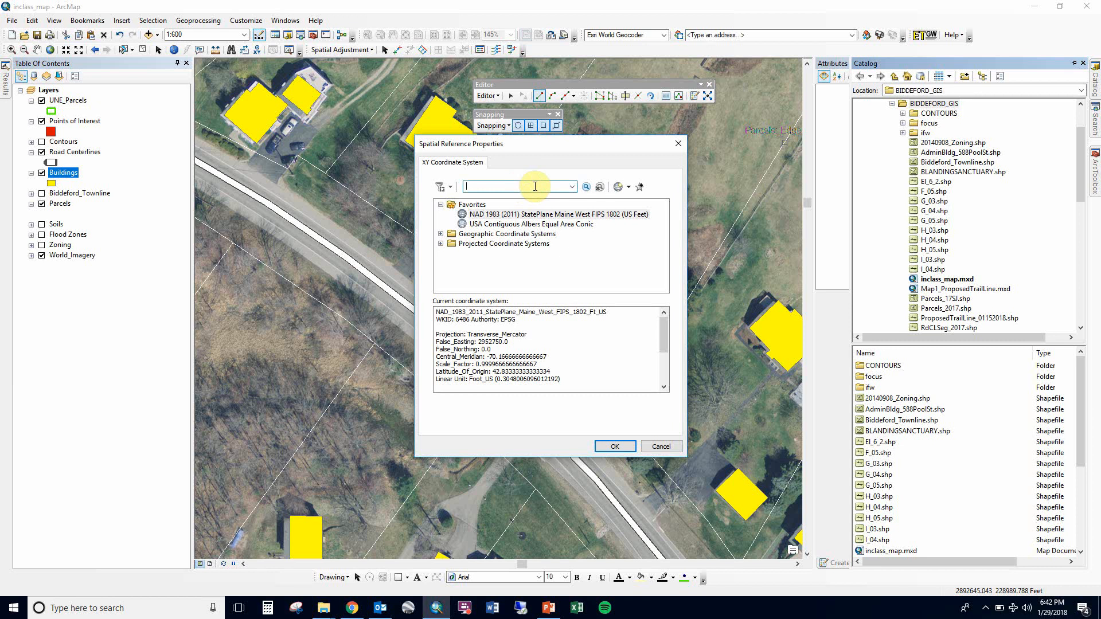
pyautogui.write('ma')
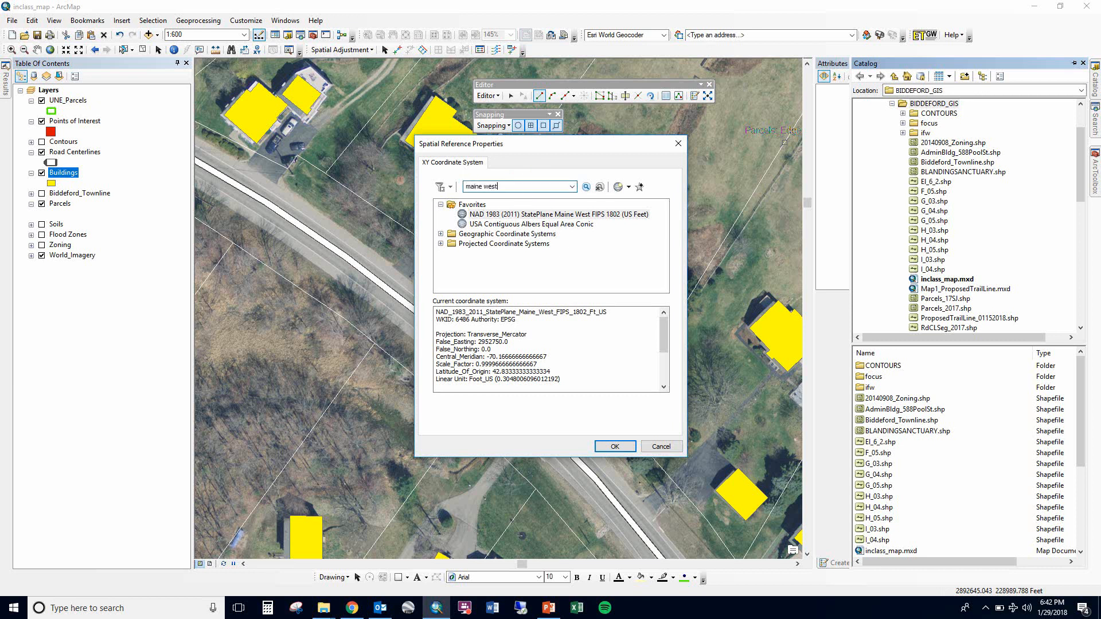
pyautogui.write('ine west')
pyautogui.press('Return')
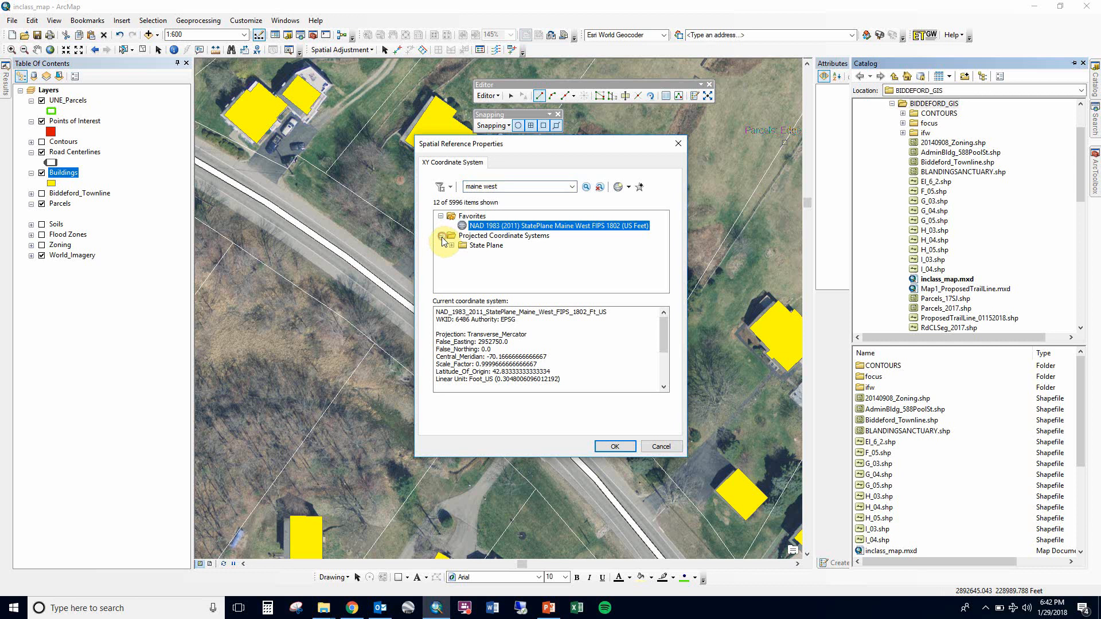
pyautogui.click(451, 245)
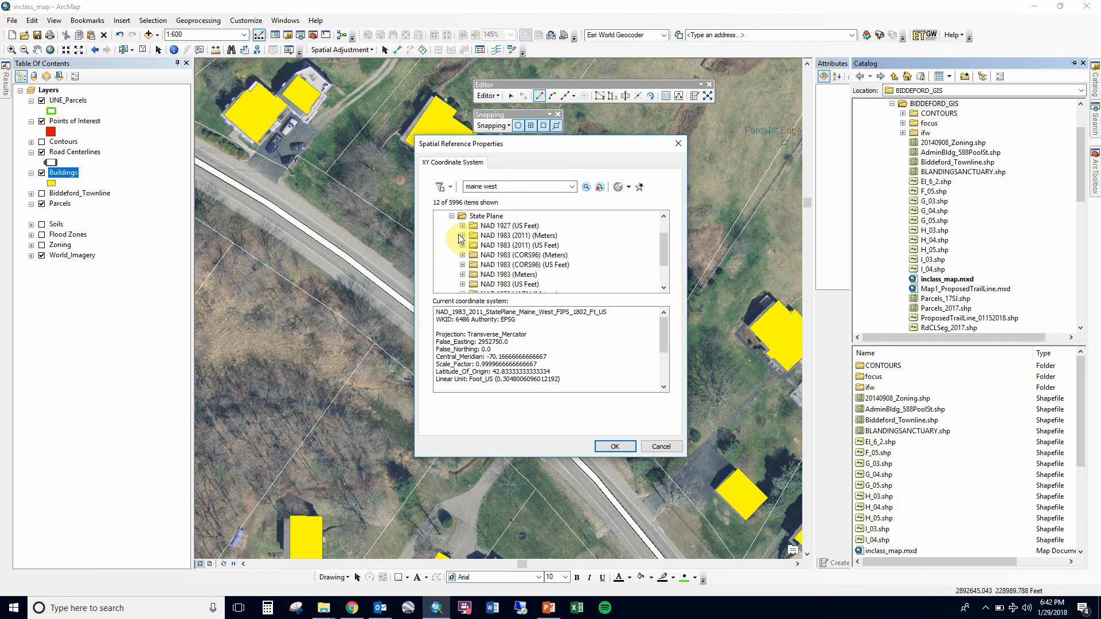
pyautogui.click(461, 246)
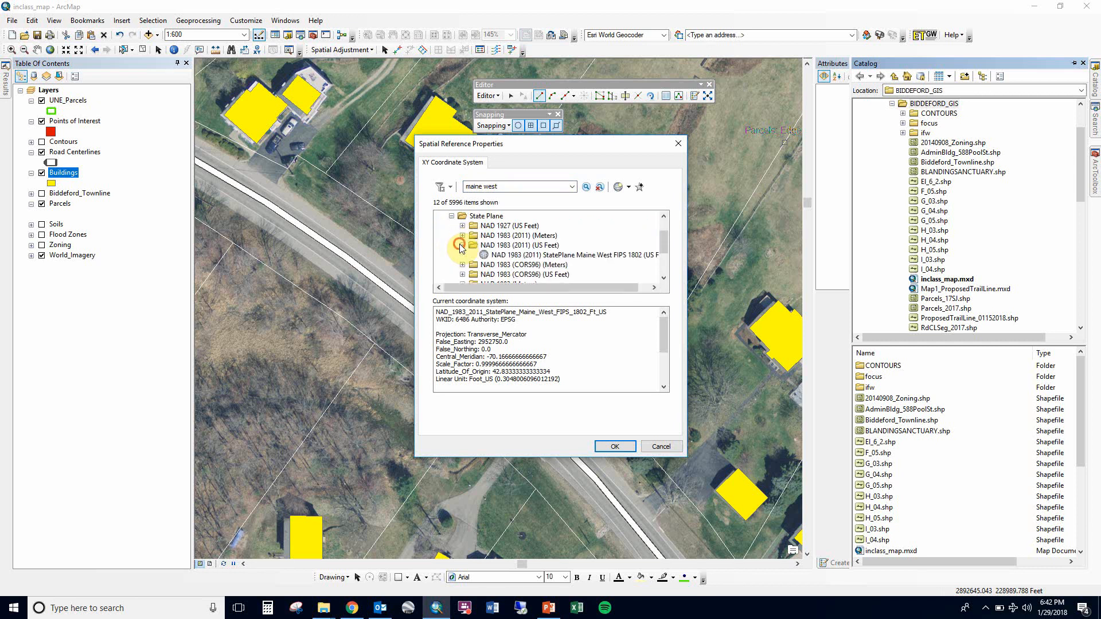
pyautogui.click(545, 255)
pyautogui.click(614, 447)
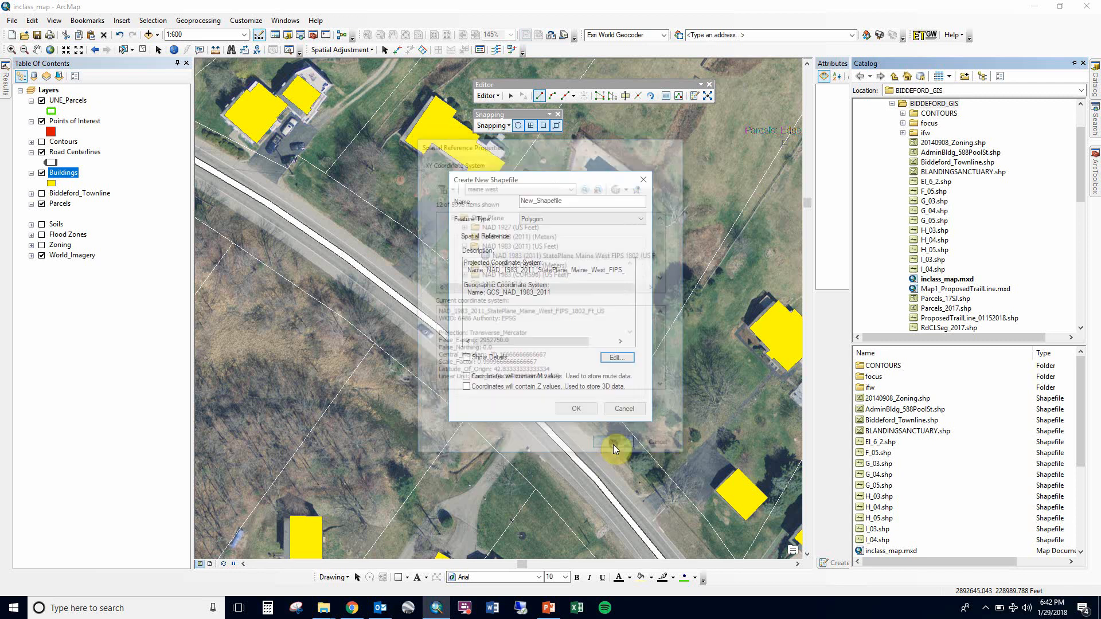
# Create the polygon shapefile with the chosen settings and dismiss the geographic coordinate systems warning.
pyautogui.click(576, 409)
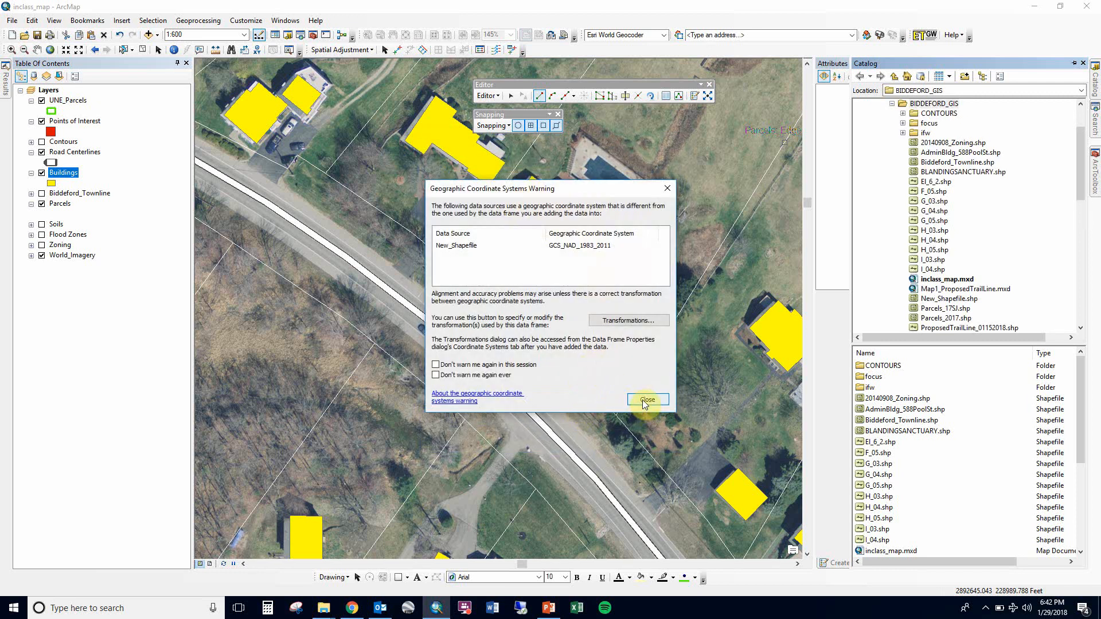
pyautogui.click(638, 399)
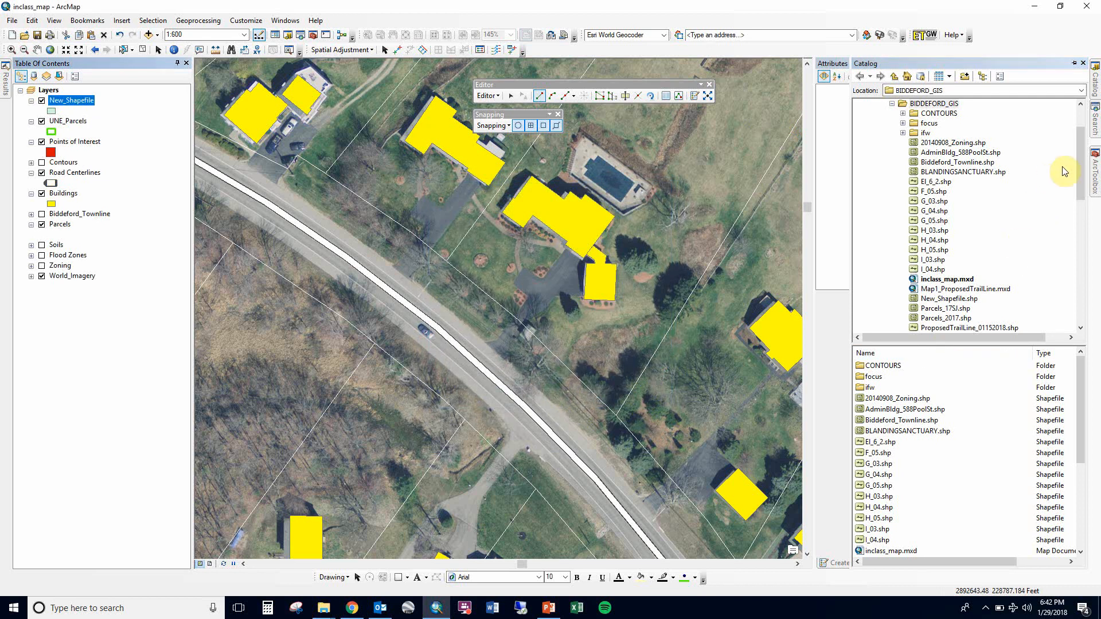
# Rename New_Shapefile.shp in the Catalog to Driveways and add the renamed shapefile to the map.
pyautogui.moveTo(1079, 172); pyautogui.dragTo(1081, 213)
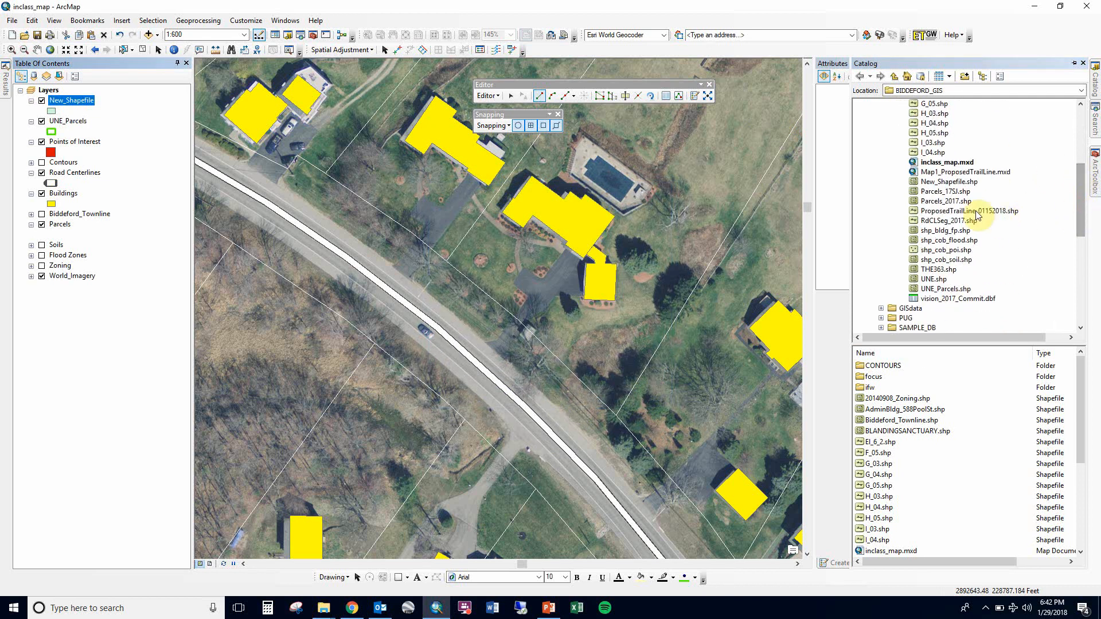
pyautogui.click(949, 182)
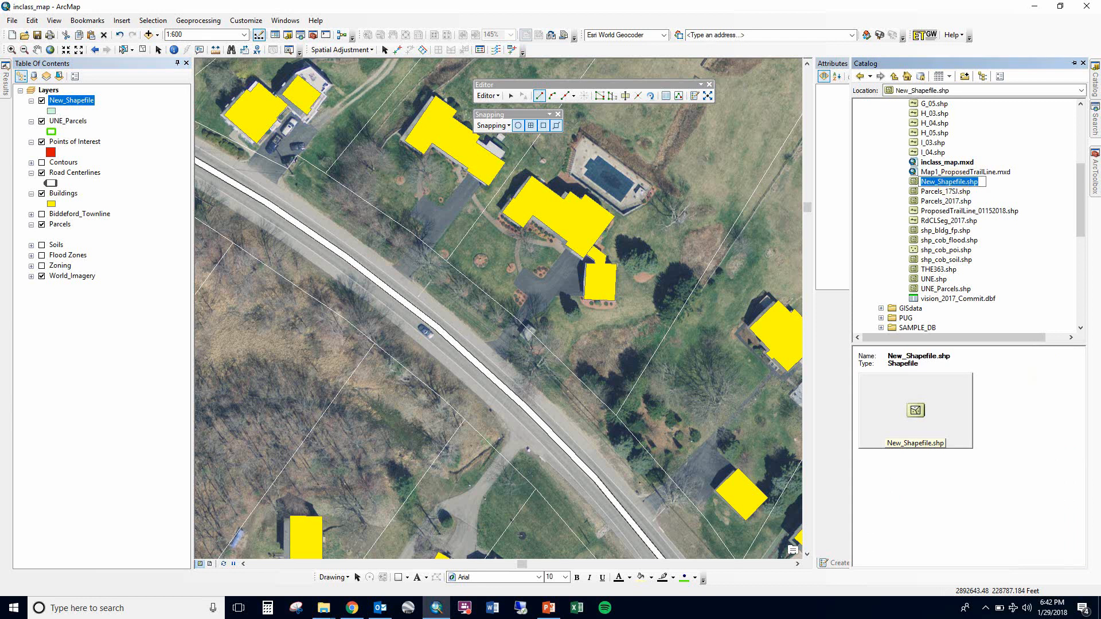
pyautogui.write('Driveways')
pyautogui.press('Return')
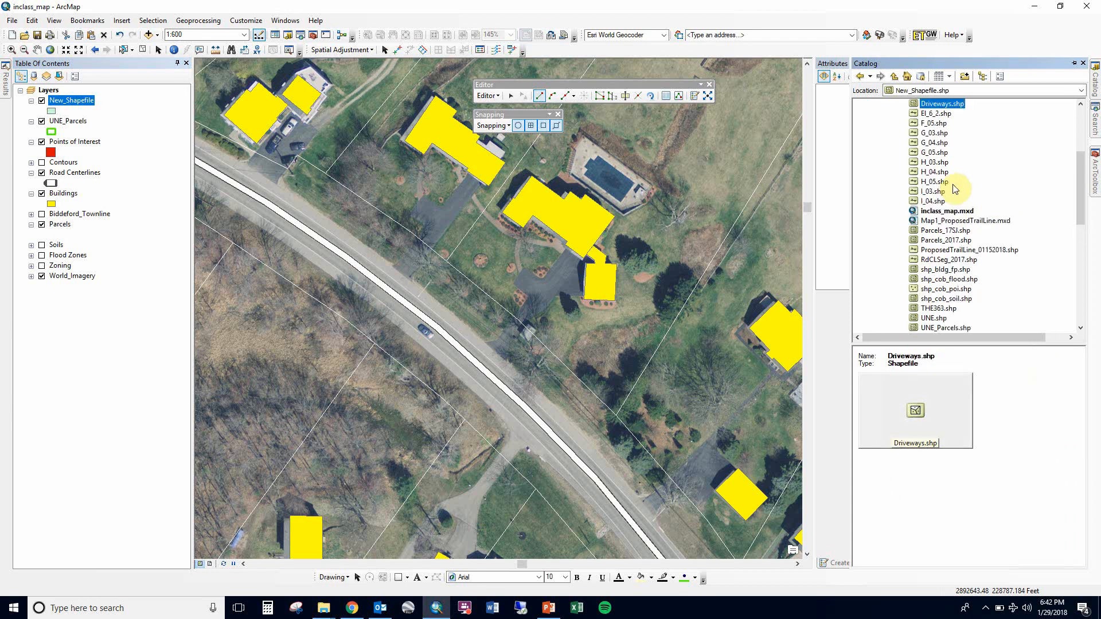
pyautogui.moveTo(928, 107); pyautogui.dragTo(659, 252)
pyautogui.click(649, 396)
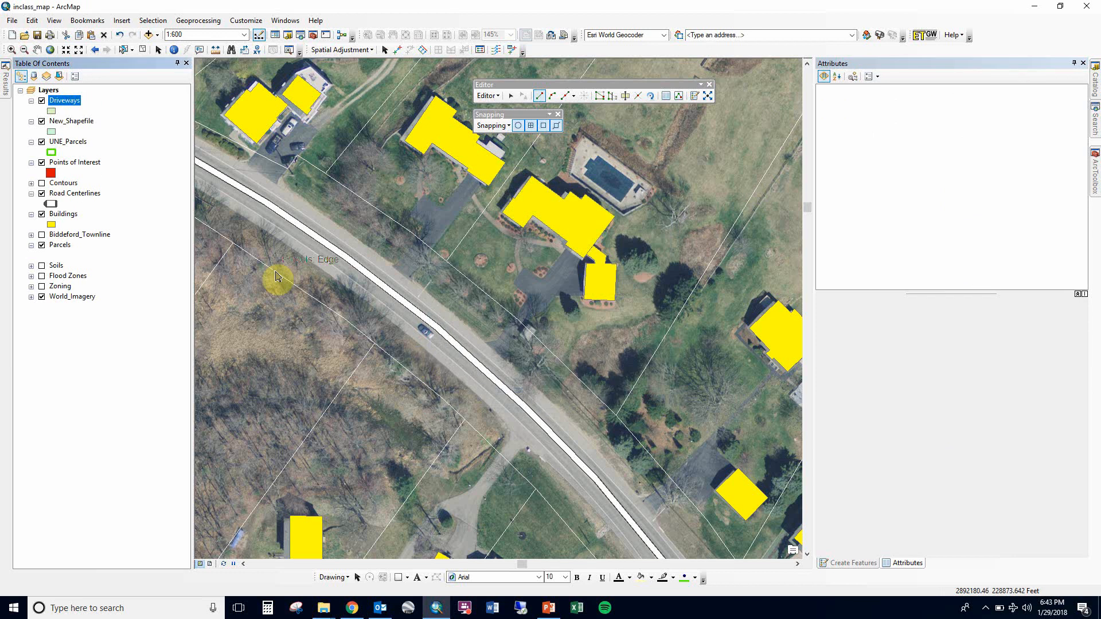
# Open the Driveways attribute table, examine its FID, Shape and Id fields, and close the table.
pyautogui.rightClick(66, 100)
pyautogui.click(103, 128)
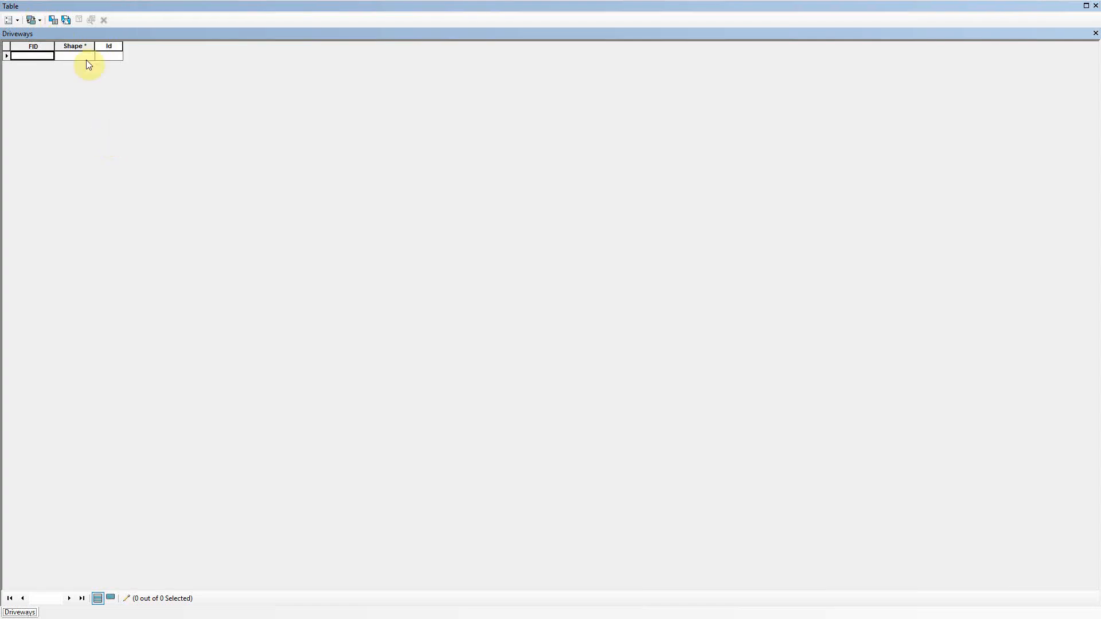
pyautogui.click(33, 48)
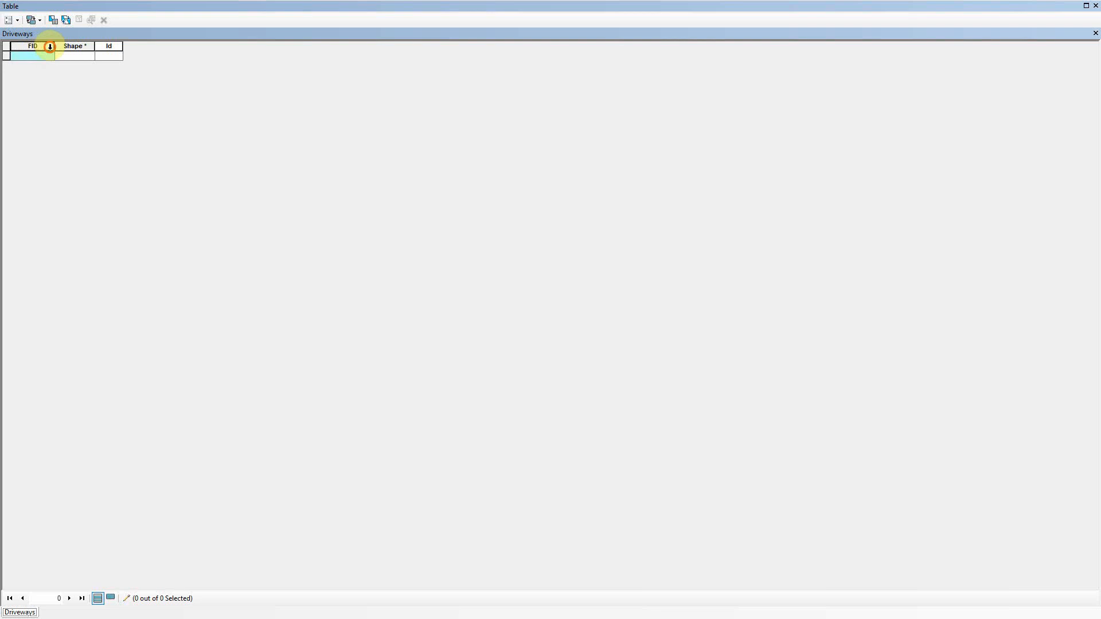
pyautogui.click(75, 47)
pyautogui.click(109, 47)
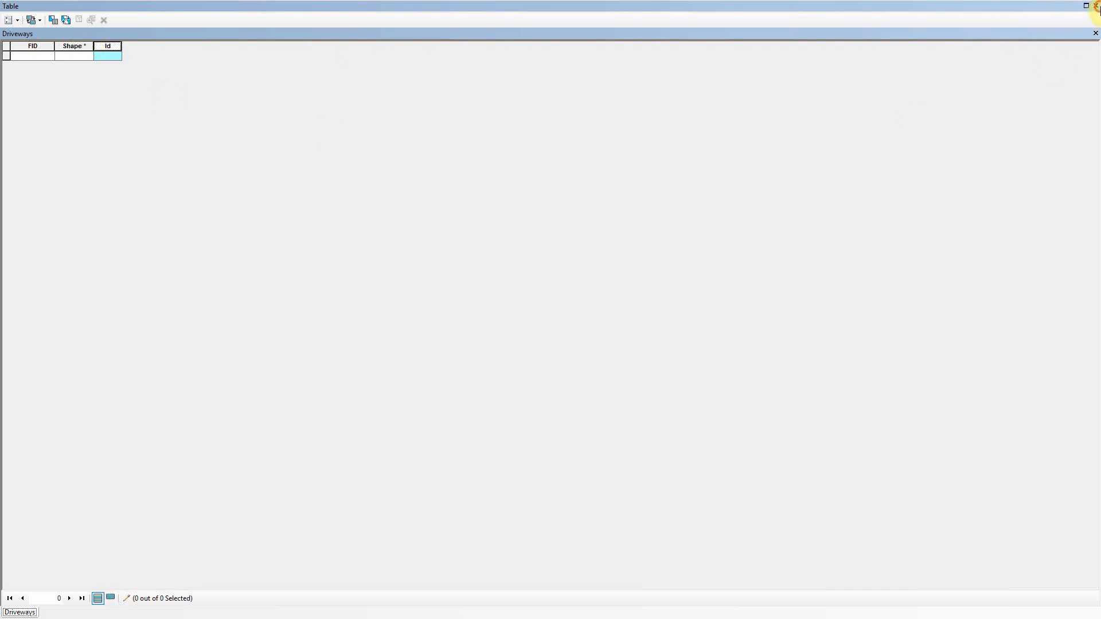
pyautogui.click(1095, 6)
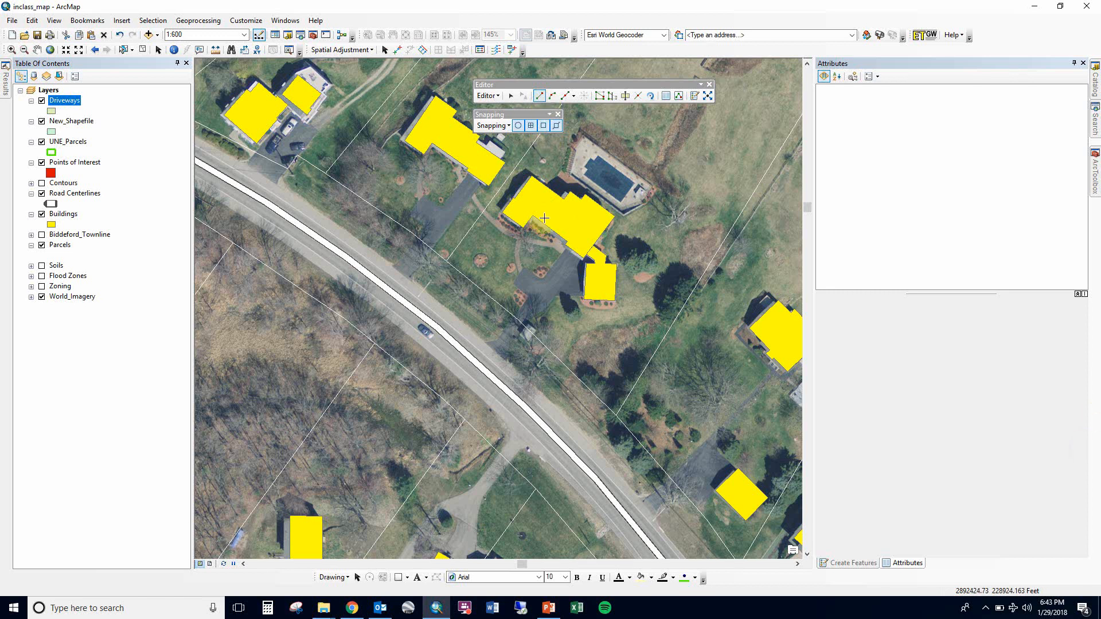
# Change the Driveways layer's fill color to a bright turquoise.
pyautogui.scroll(-3, 568, 298)
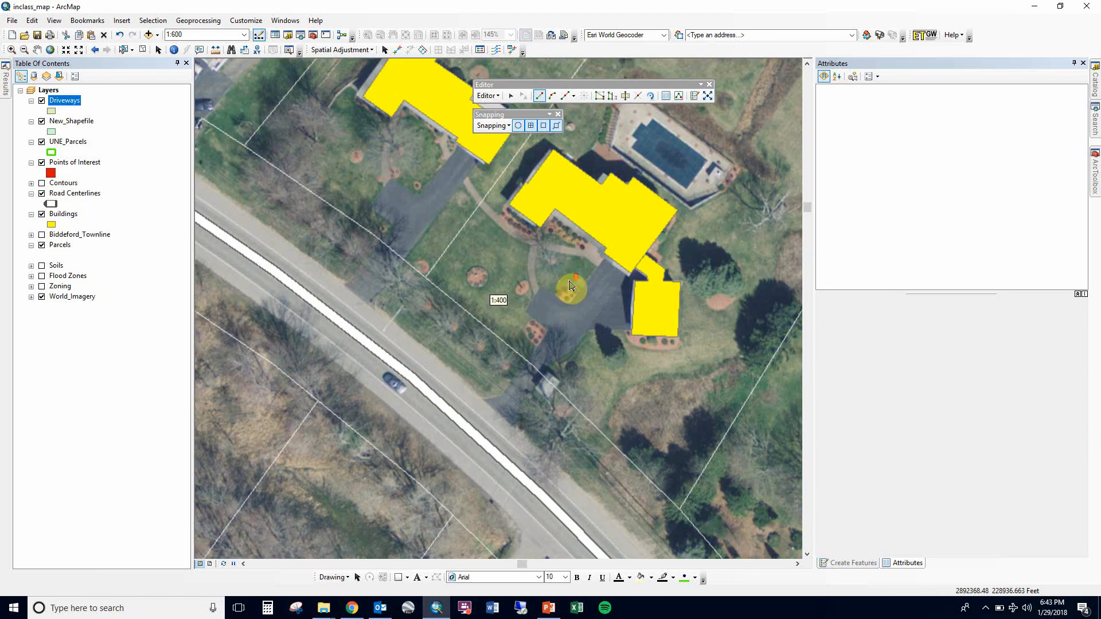
pyautogui.moveTo(573, 319); pyautogui.dragTo(530, 302)
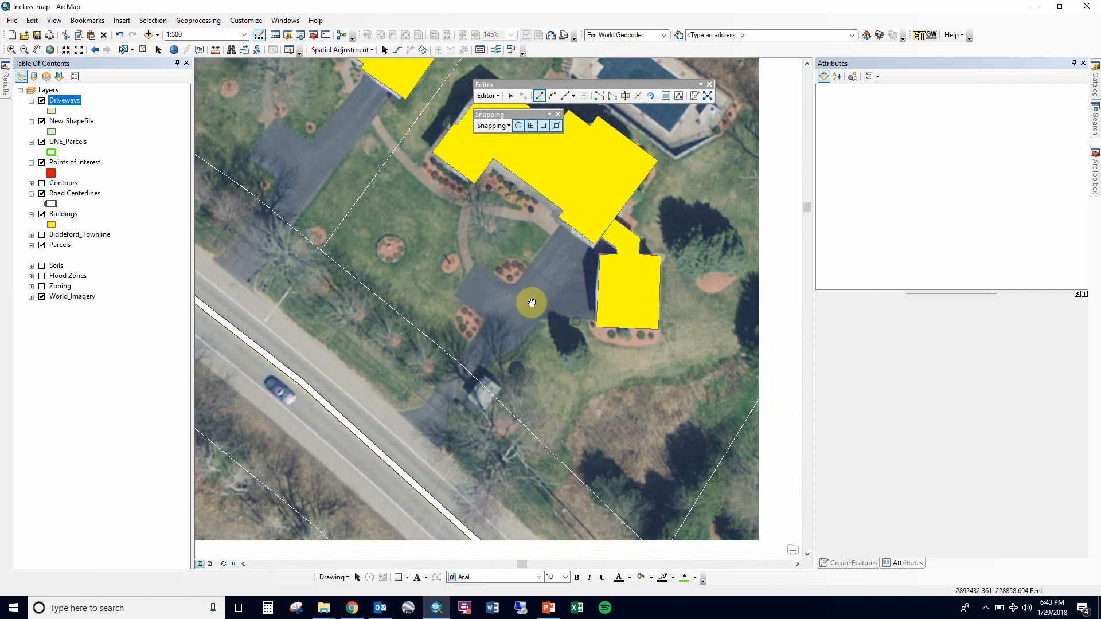
pyautogui.click(64, 111)
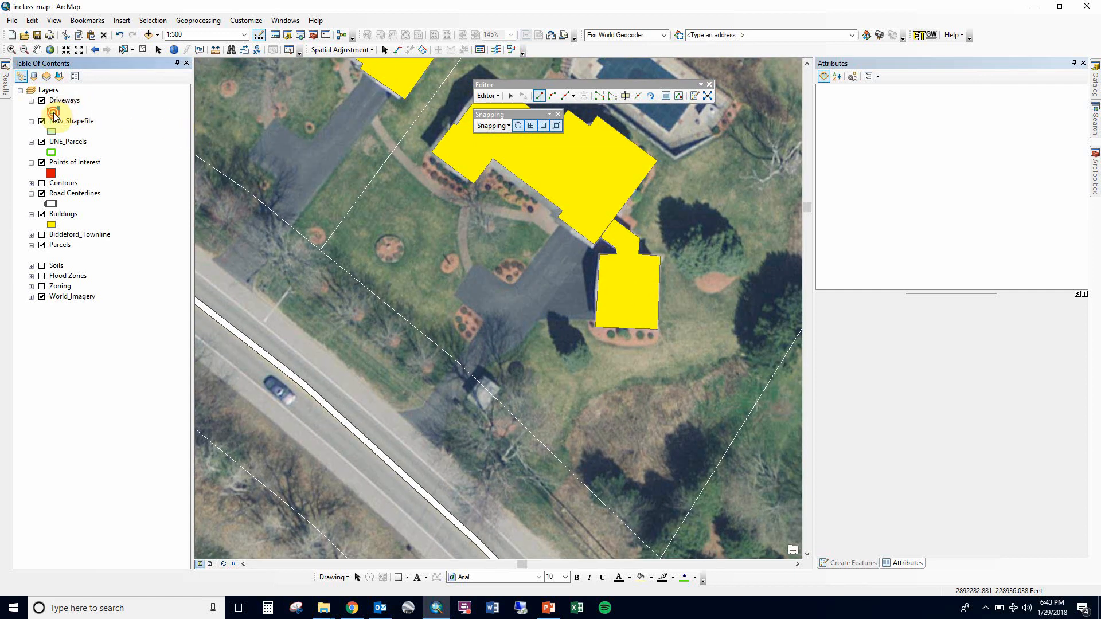
pyautogui.click(664, 260)
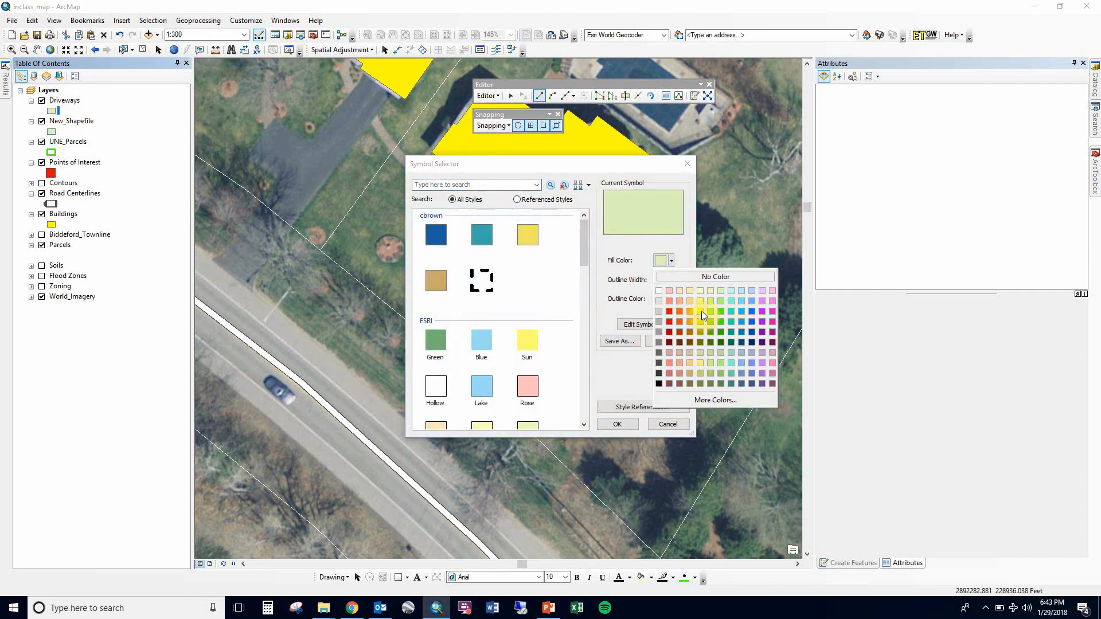
pyautogui.click(728, 312)
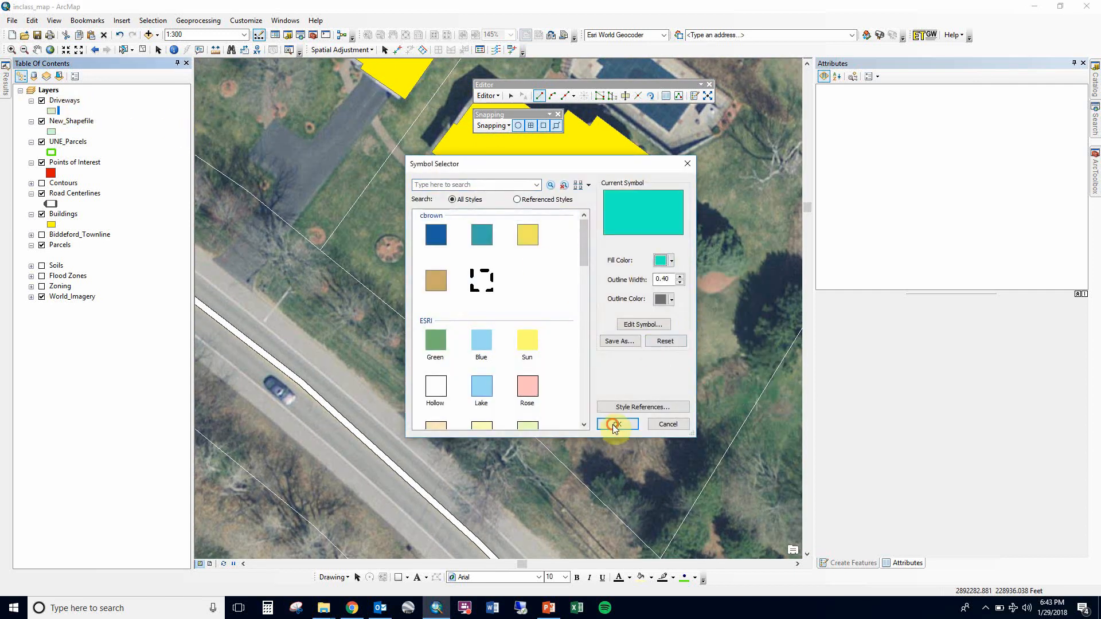
pyautogui.click(617, 424)
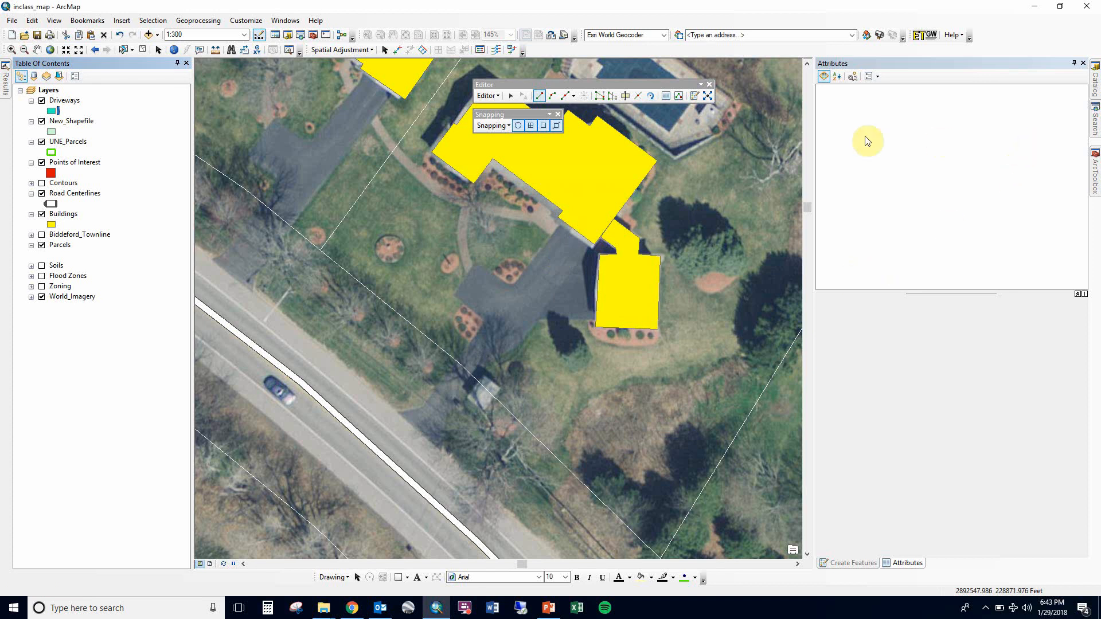
# Show the feature creation templates and check whether Driveways is among the editable layers.
pyautogui.click(695, 99)
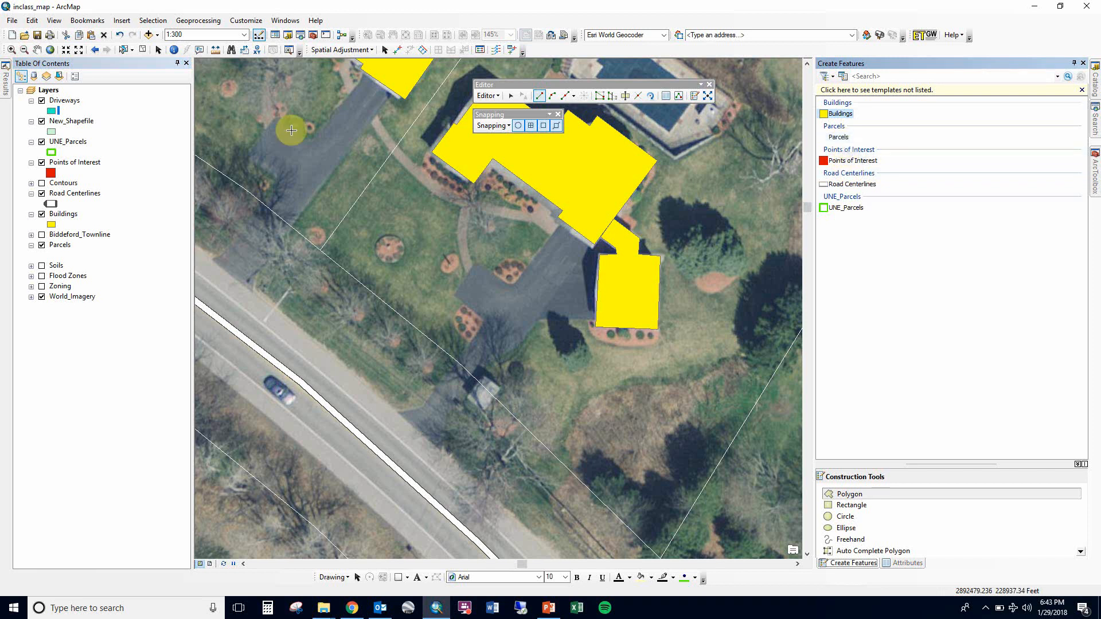
pyautogui.click(488, 96)
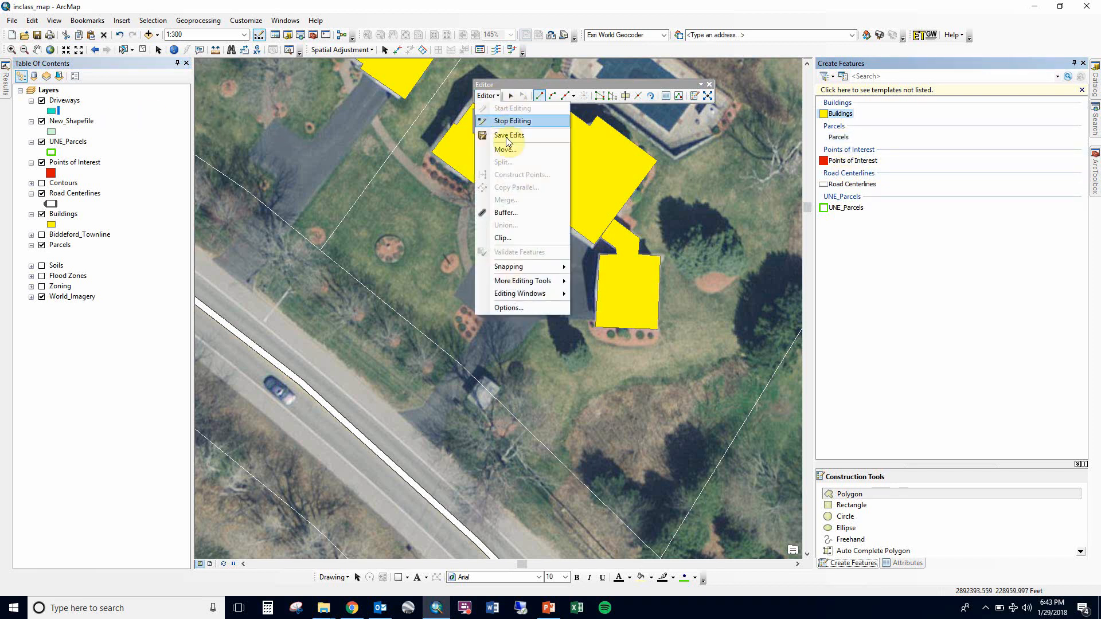
pyautogui.click(872, 234)
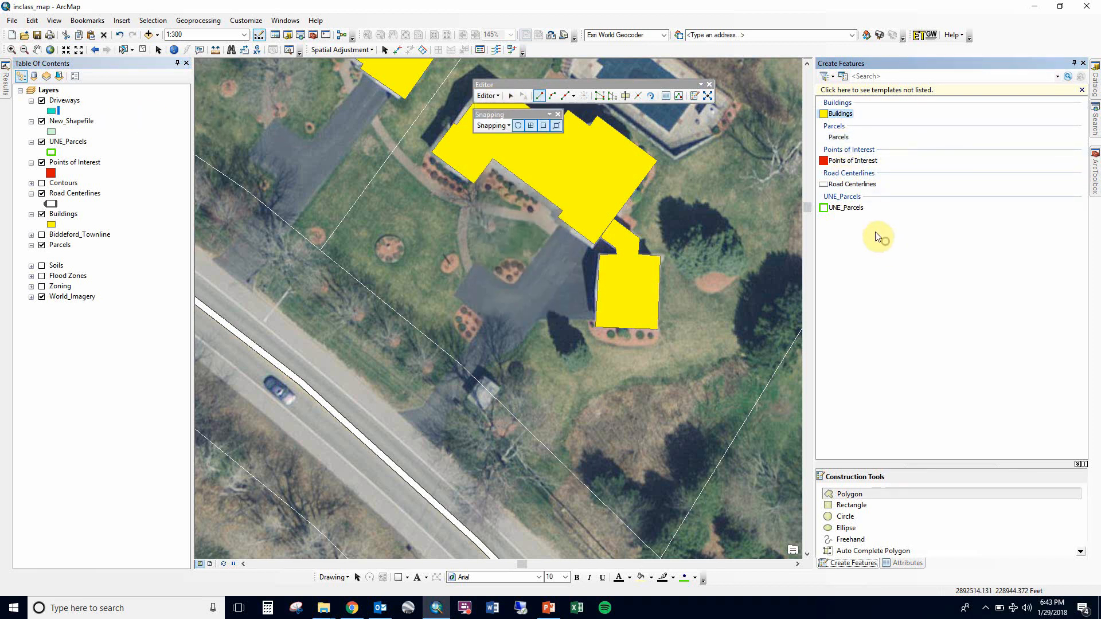
pyautogui.click(836, 115)
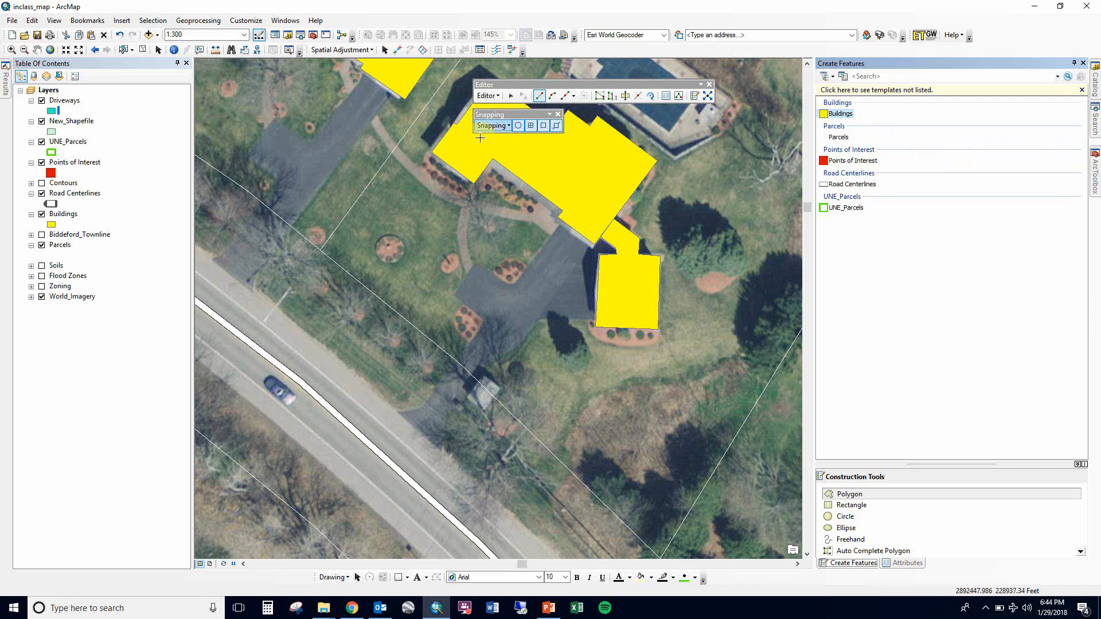
# Stop the current edit session and start editing the Driveways layer, continuing past the spatial reference warning.
pyautogui.click(488, 96)
pyautogui.click(510, 120)
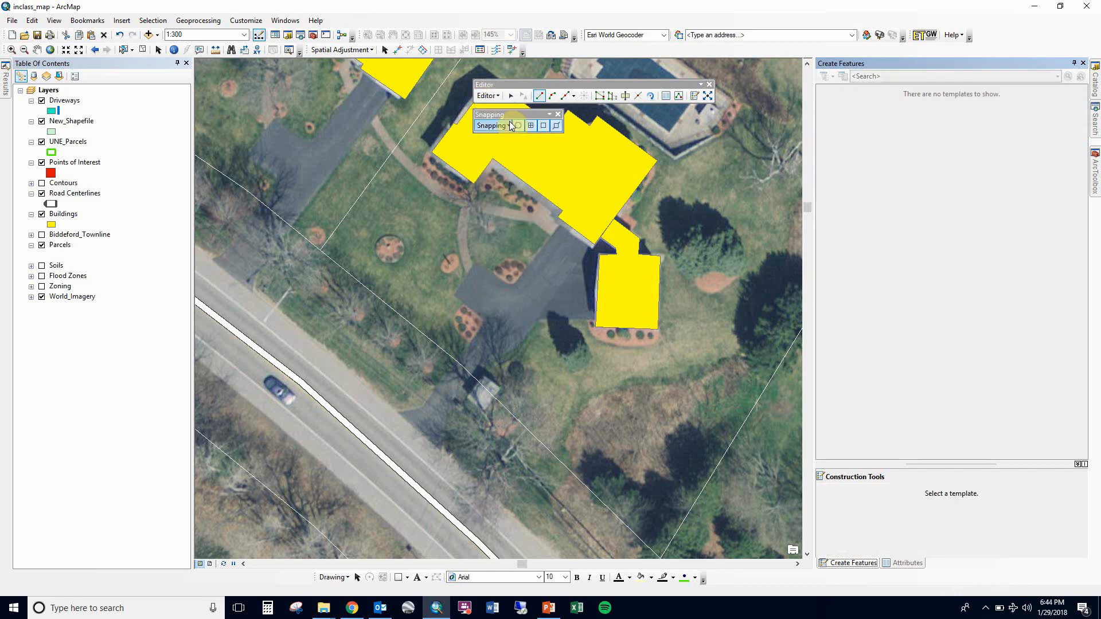
pyautogui.rightClick(64, 100)
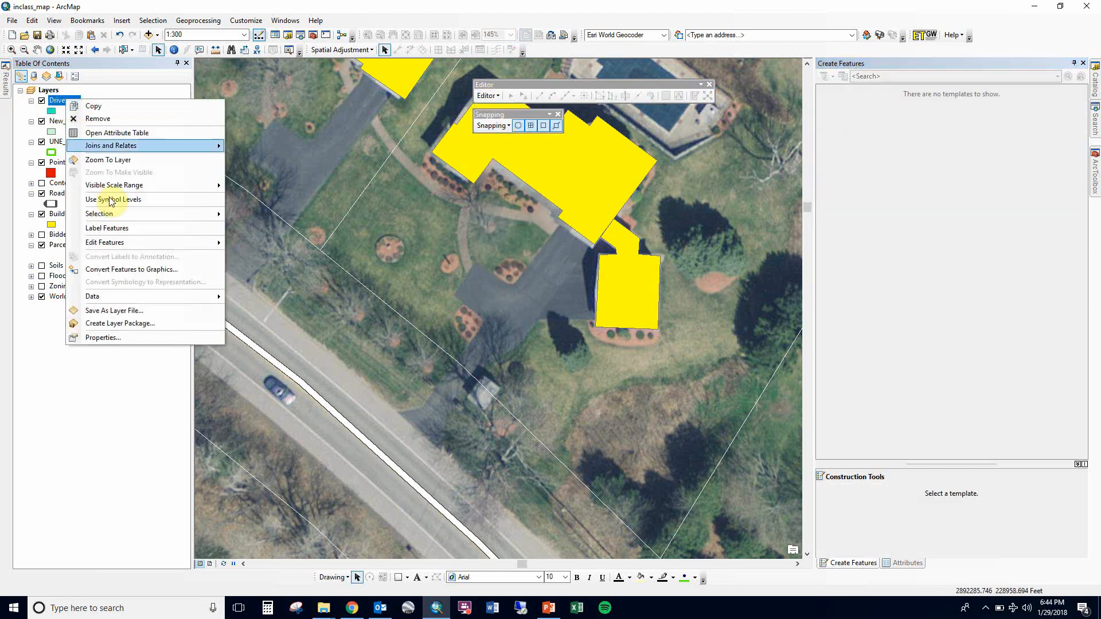
pyautogui.moveTo(112, 242)
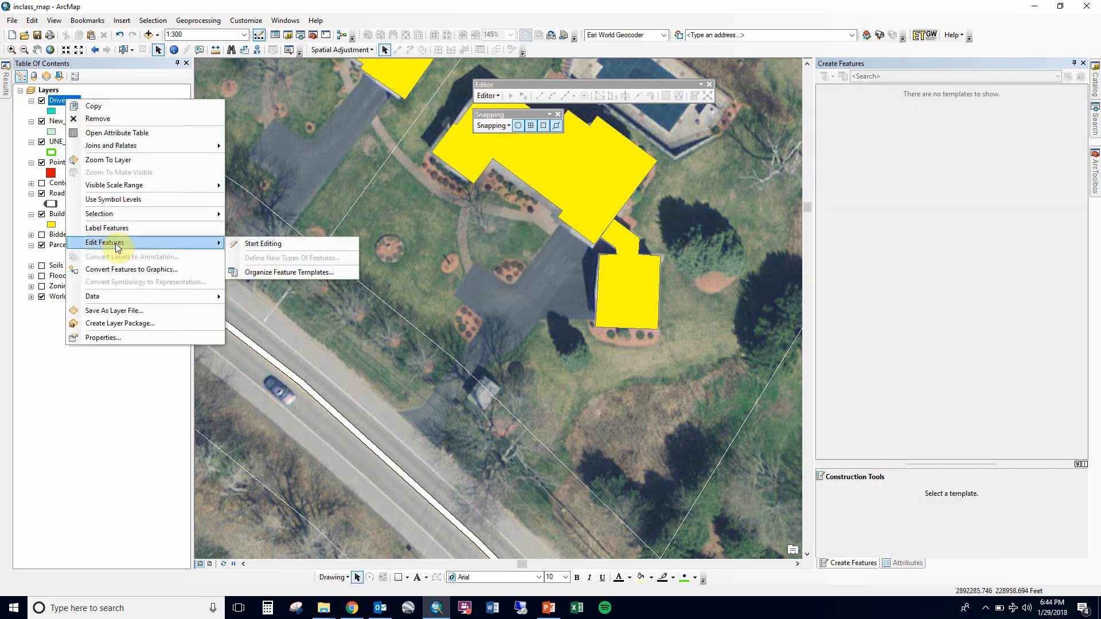
pyautogui.click(254, 244)
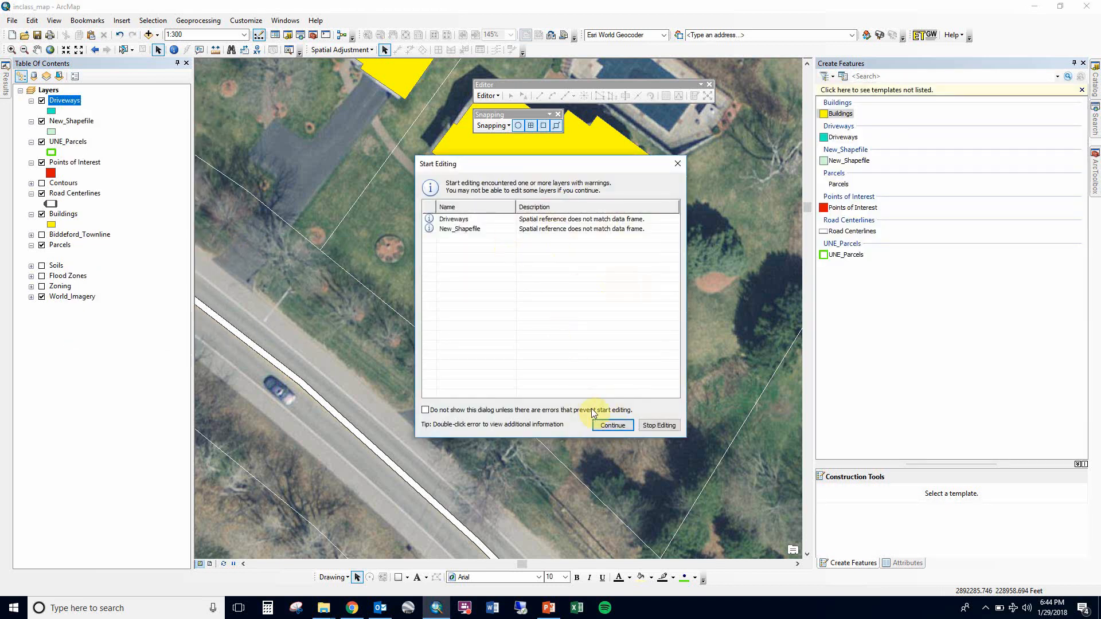
pyautogui.click(607, 425)
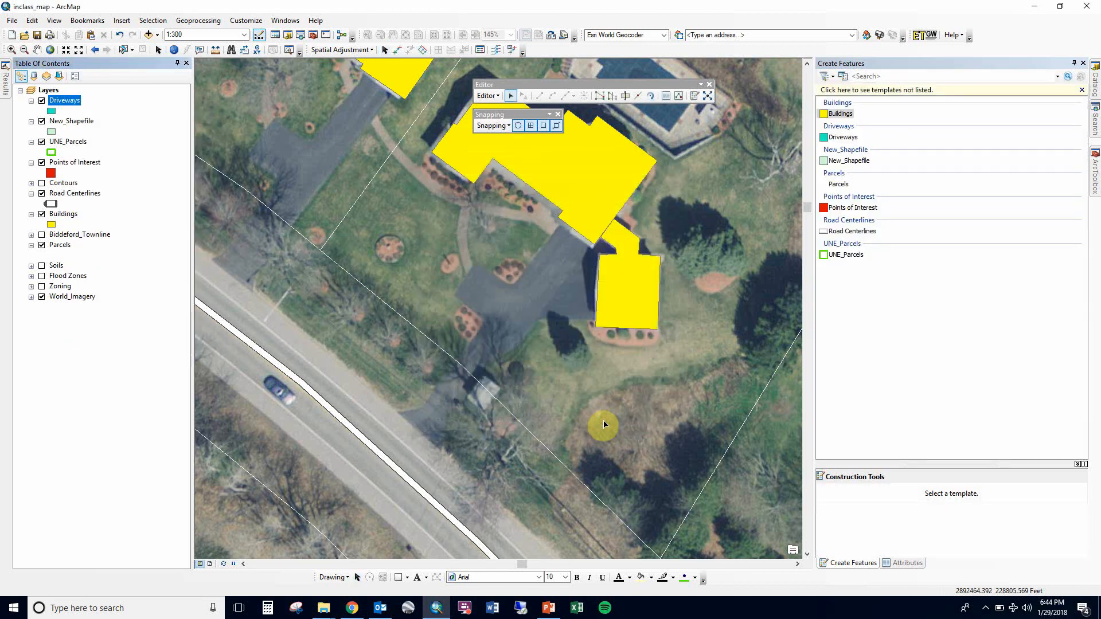
# Start a Driveways polygon at the house's lower wall and trace the driveway edge around the turnaround to the lower planting bed.
pyautogui.click(839, 138)
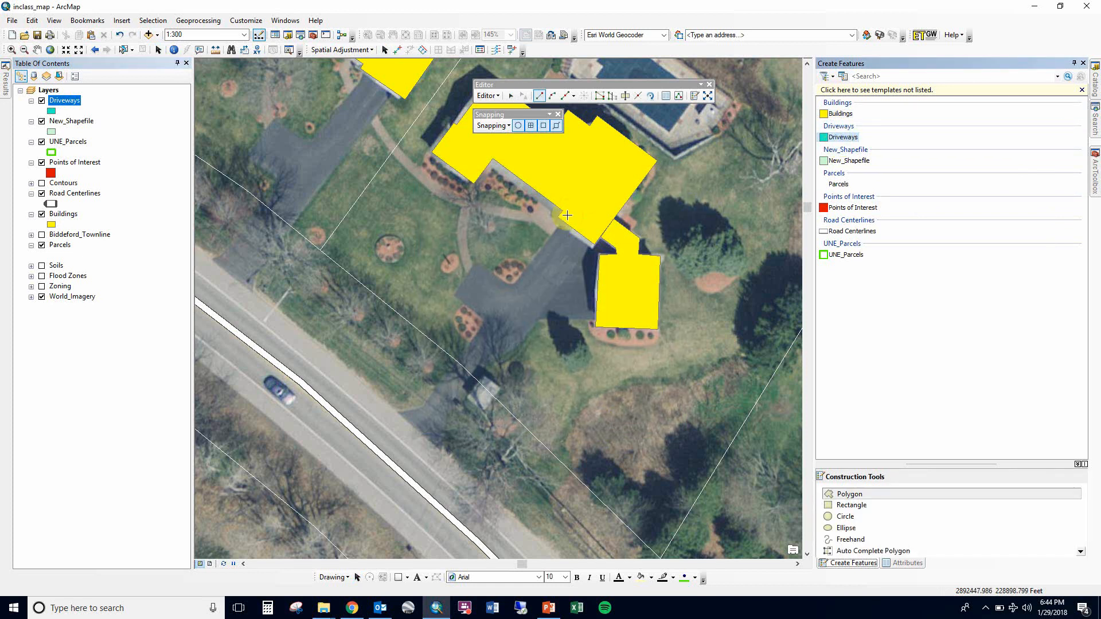
pyautogui.scroll(3, 560, 227)
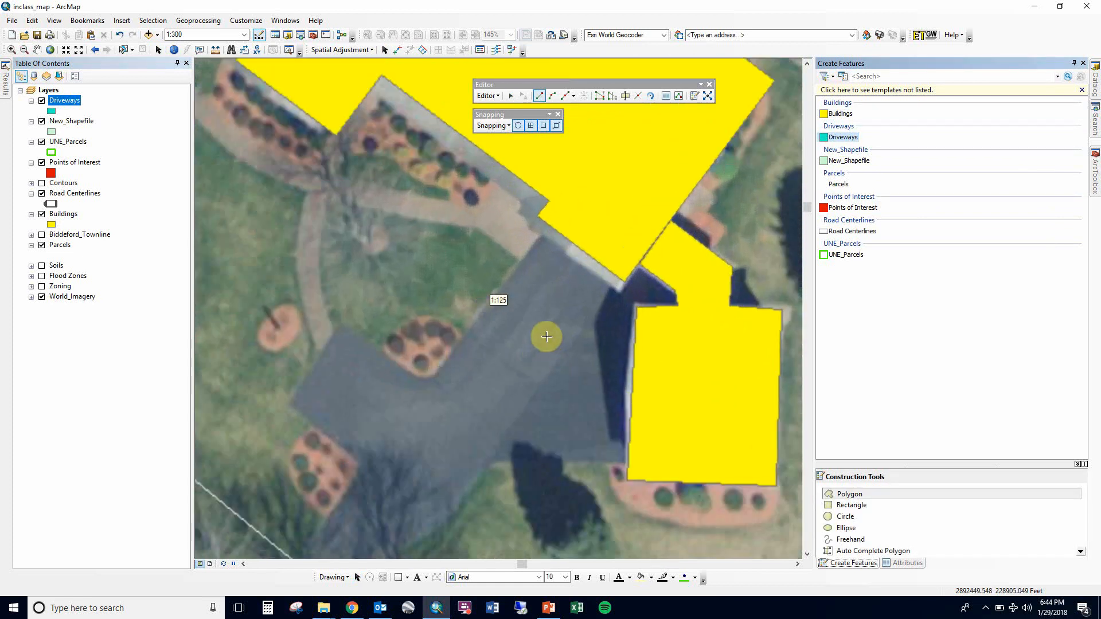
pyautogui.click(544, 227)
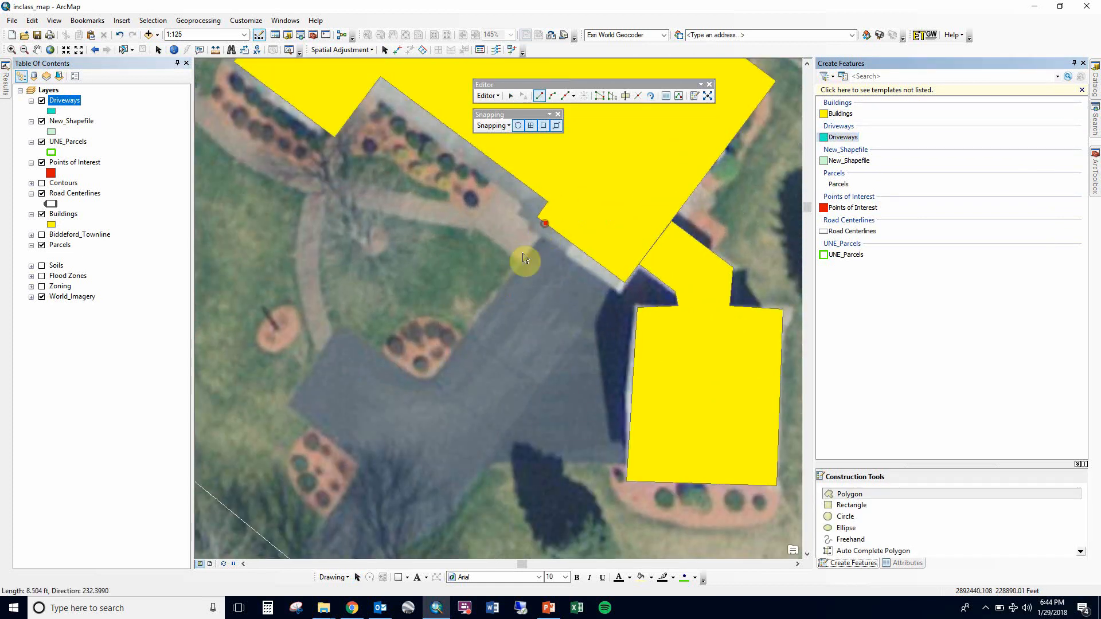
pyautogui.click(431, 376)
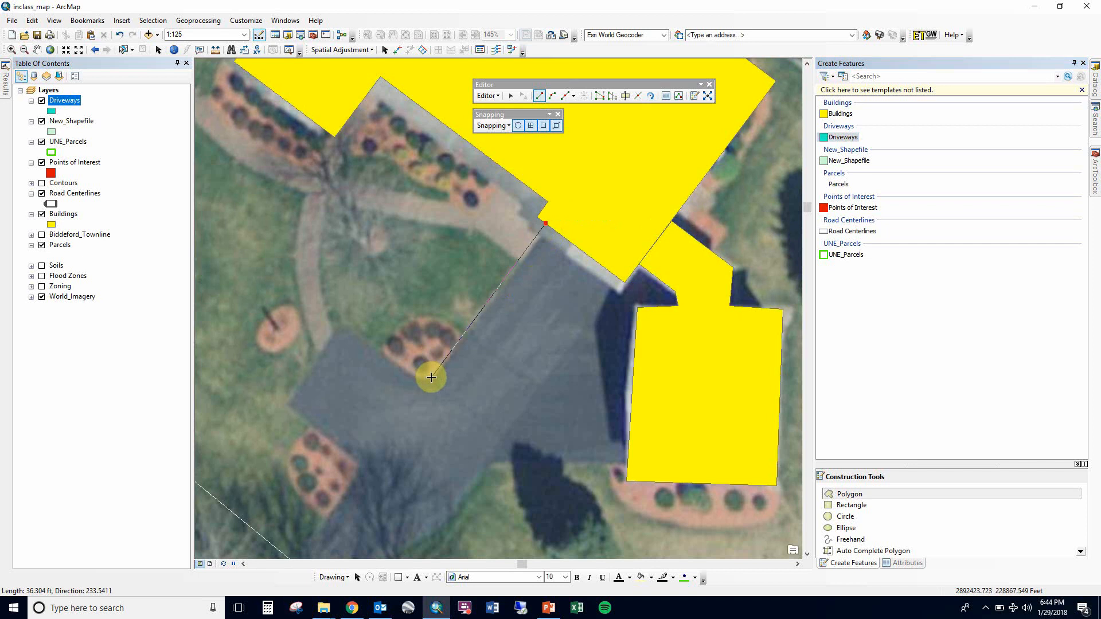
pyautogui.click(343, 326)
pyautogui.click(287, 405)
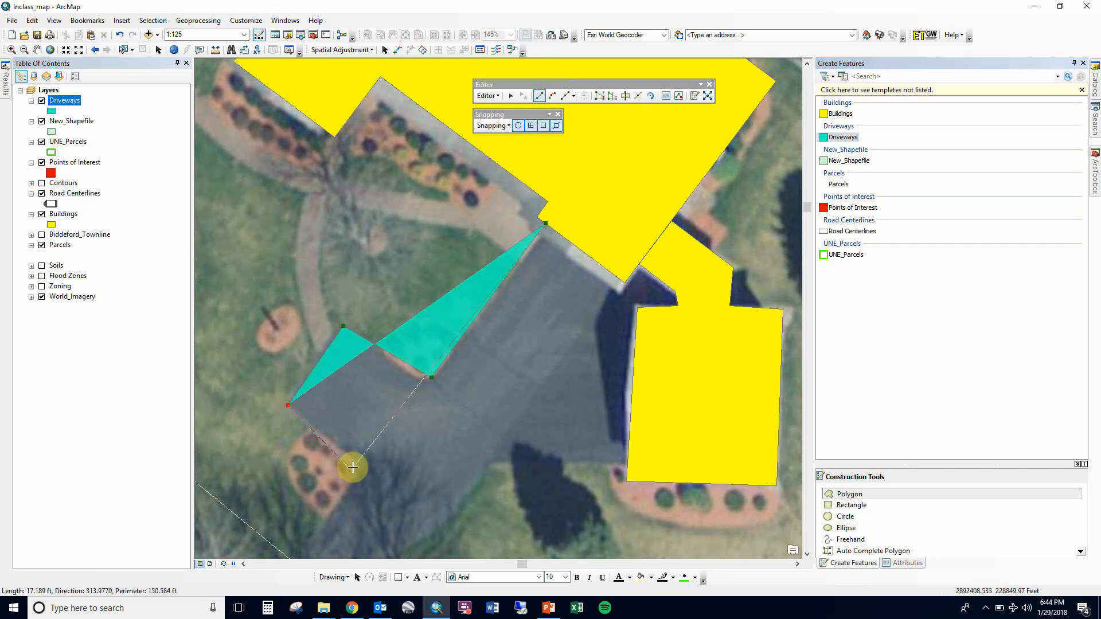
pyautogui.click(359, 463)
# Continue the driveway polygon from the planting bed down to the road and across the driveway's mouth.
pyautogui.moveTo(344, 480); pyautogui.dragTo(454, 258)
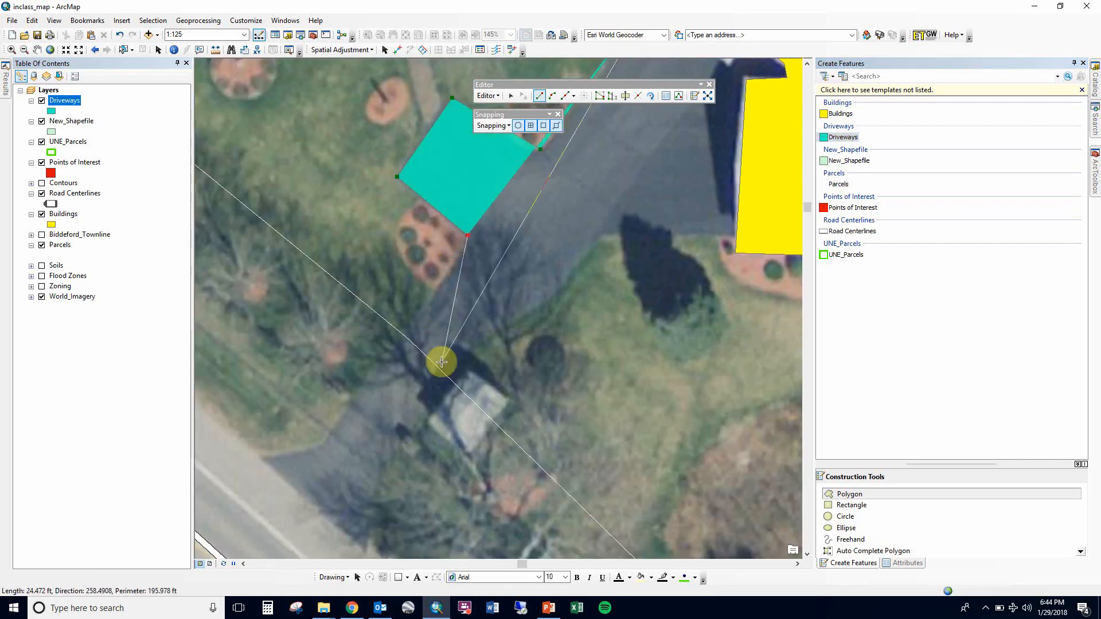
pyautogui.click(323, 447)
pyautogui.click(265, 453)
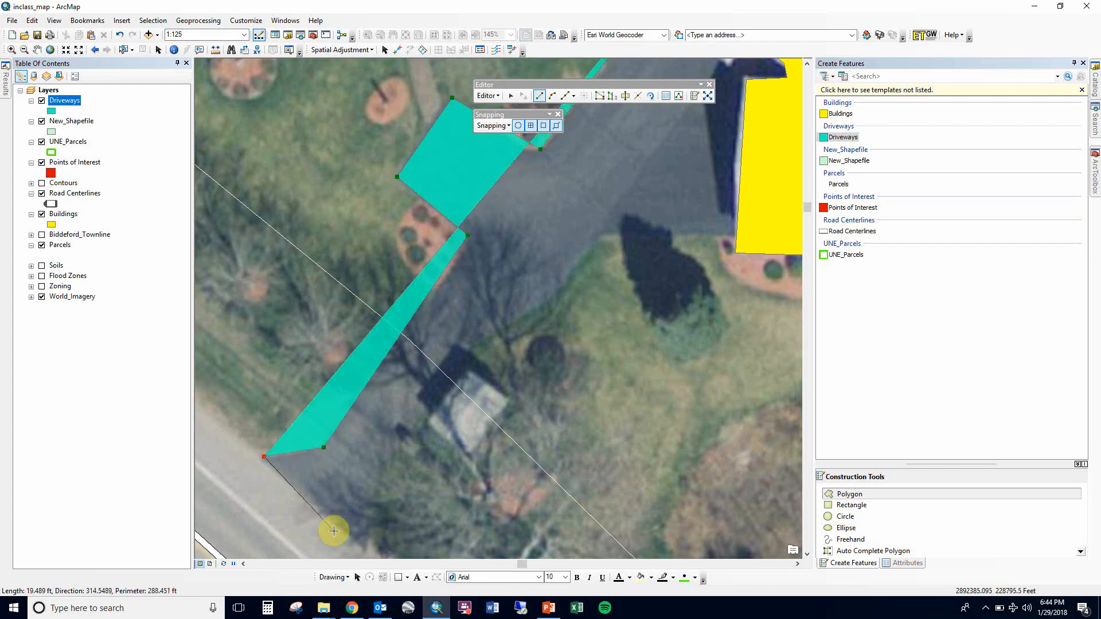
pyautogui.moveTo(329, 528); pyautogui.dragTo(314, 449)
pyautogui.moveTo(367, 524); pyautogui.dragTo(352, 476)
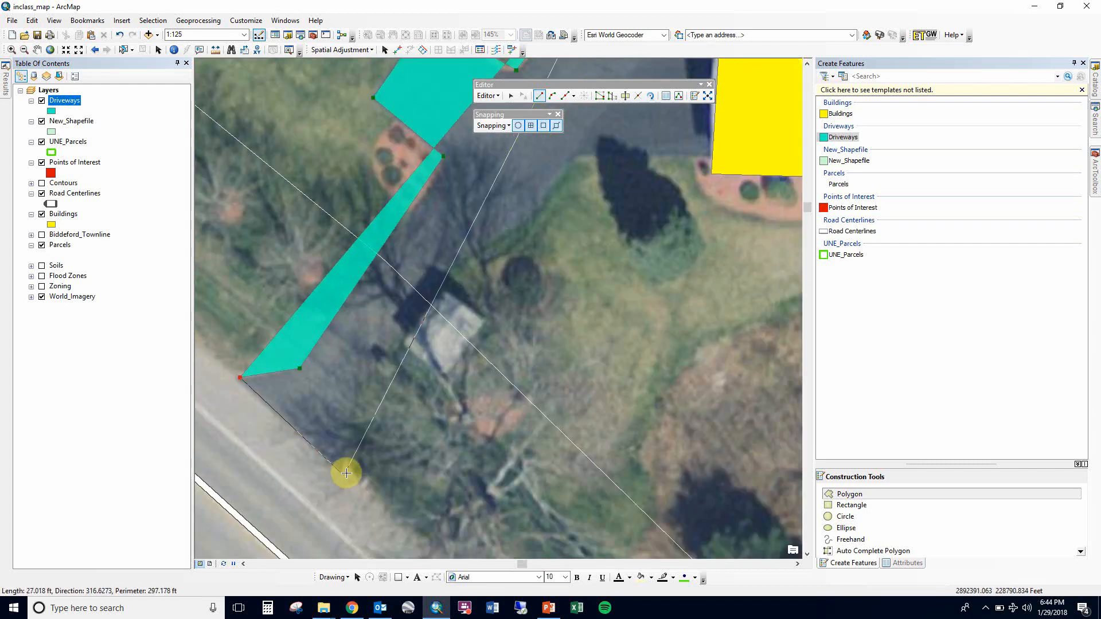
pyautogui.click(343, 475)
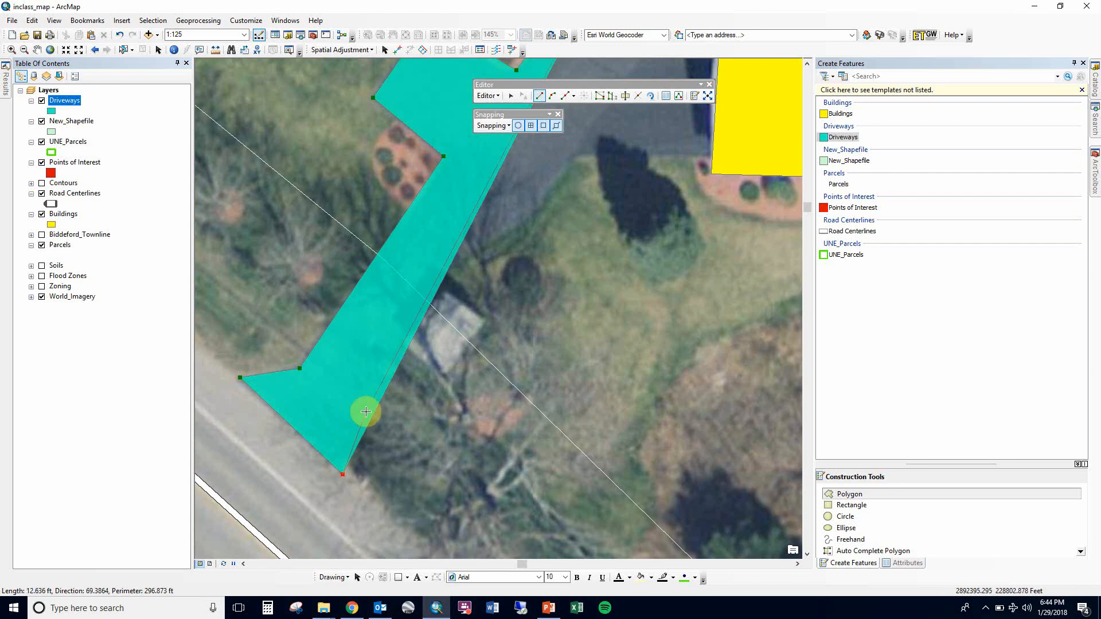
# Trace the driveway's opposite edge from the road back up past the shed to the garage's near lower corner.
pyautogui.click(358, 377)
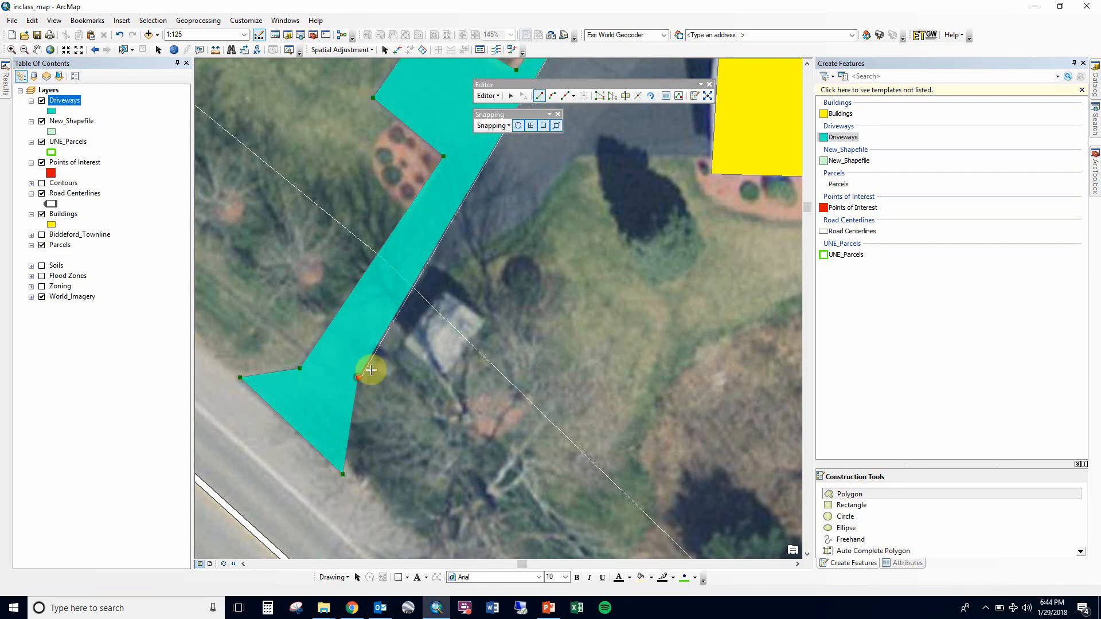
pyautogui.click(440, 277)
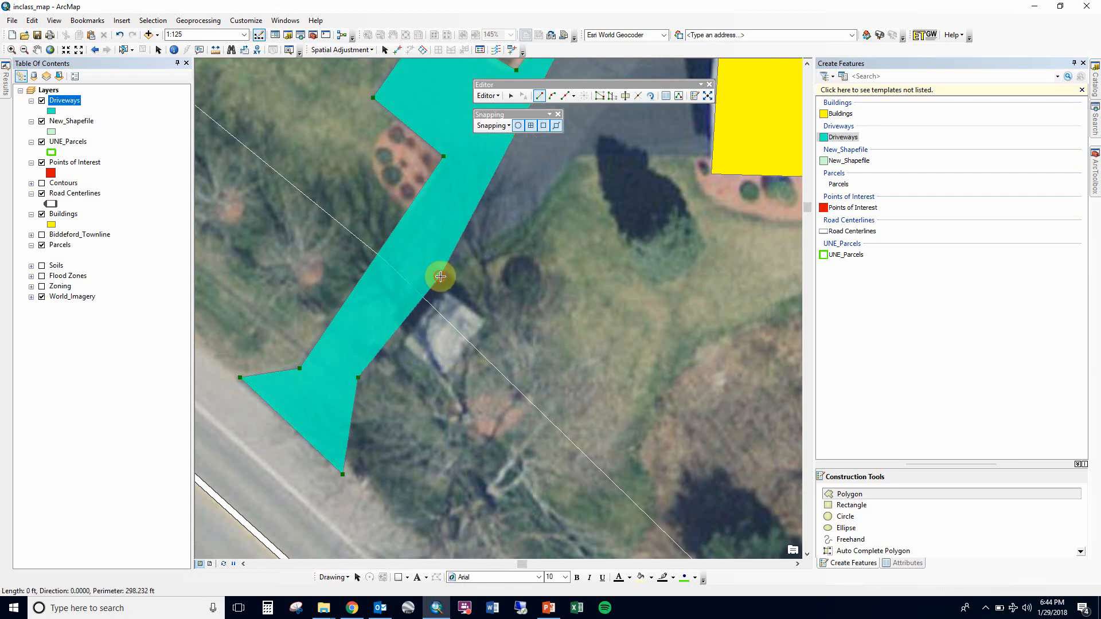
pyautogui.click(545, 206)
pyautogui.click(576, 155)
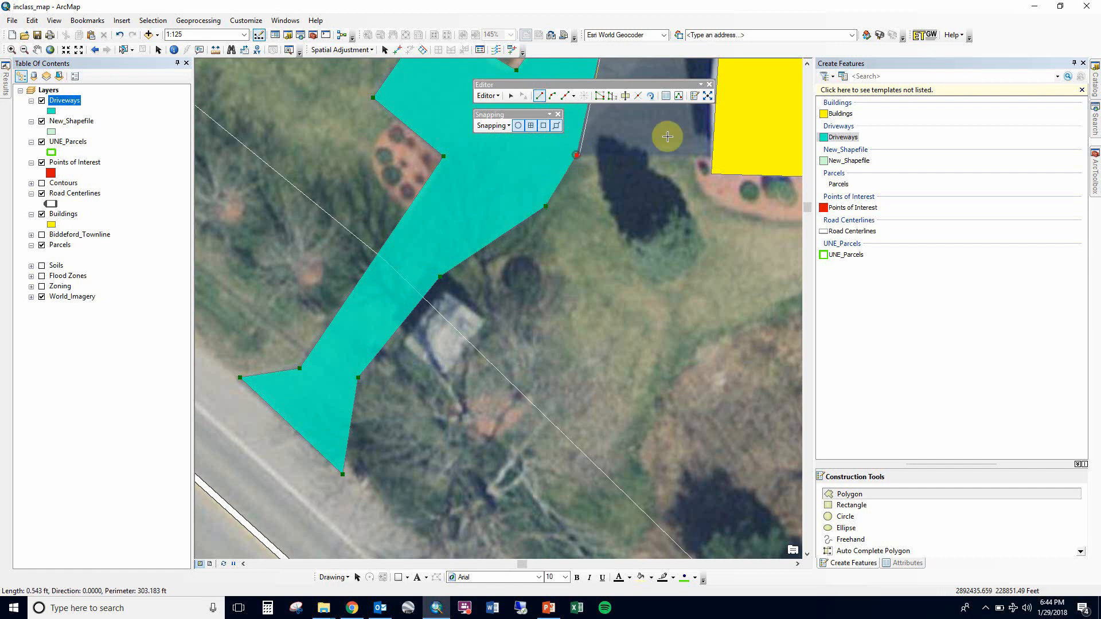
pyautogui.click(712, 159)
# Snap the polygon along the garage wall and connecting building corners to the house corner, and finish the sketch.
pyautogui.moveTo(700, 176); pyautogui.dragTo(570, 579)
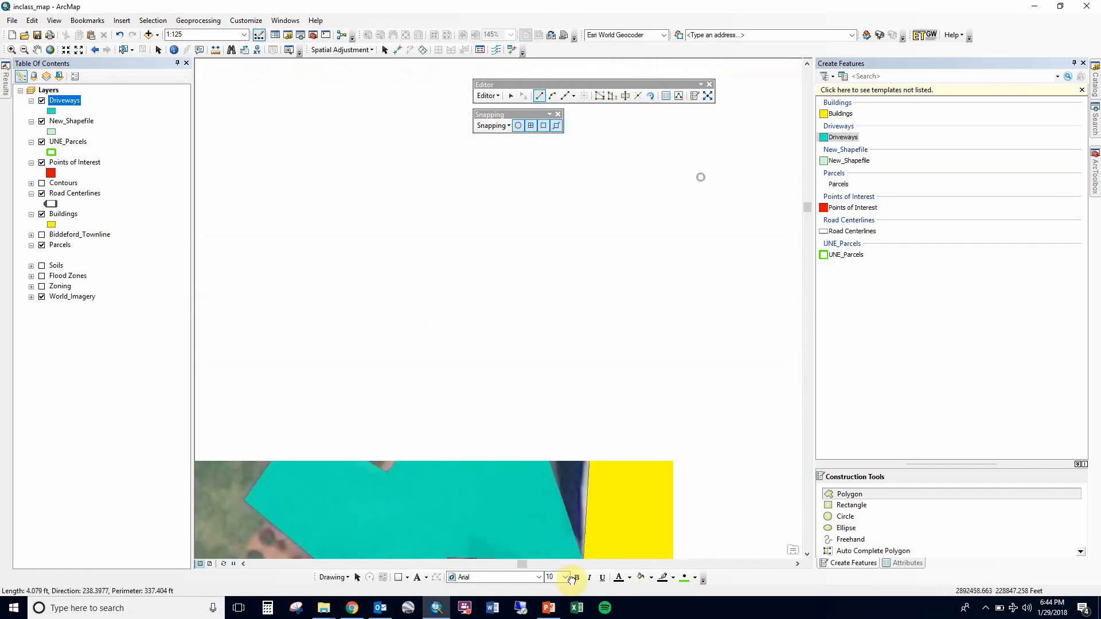
pyautogui.click(593, 402)
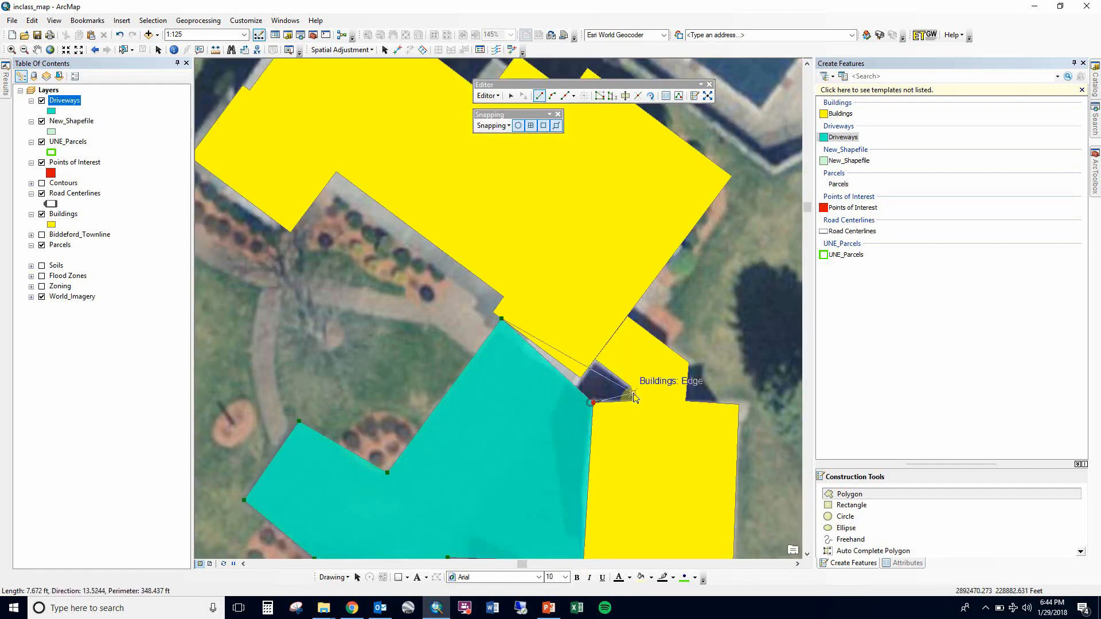
pyautogui.scroll(3, 609, 385)
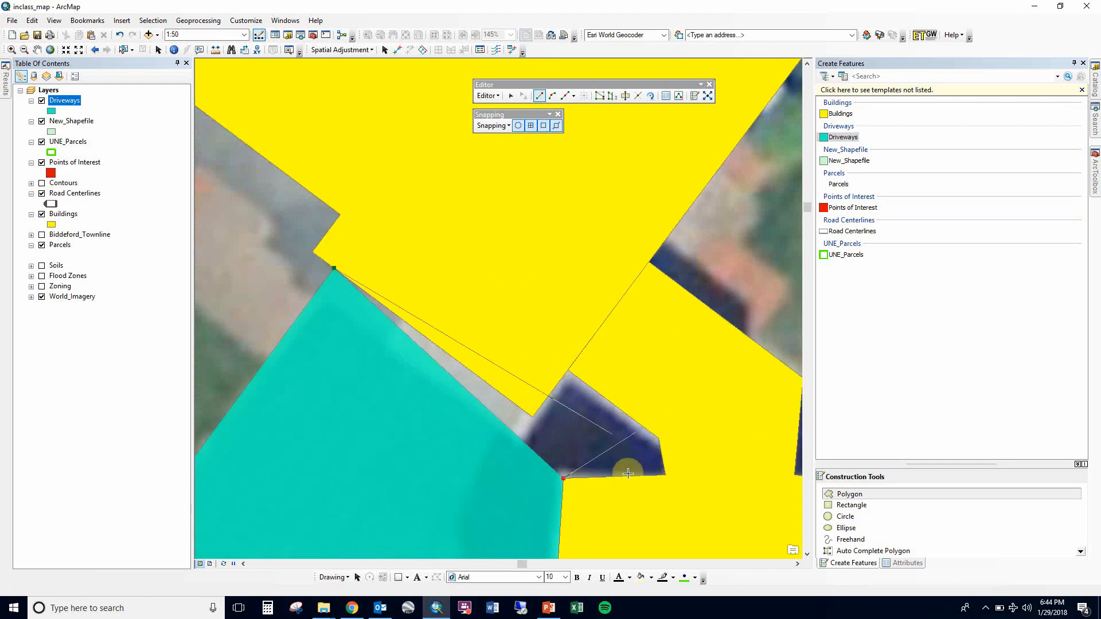
pyautogui.click(665, 475)
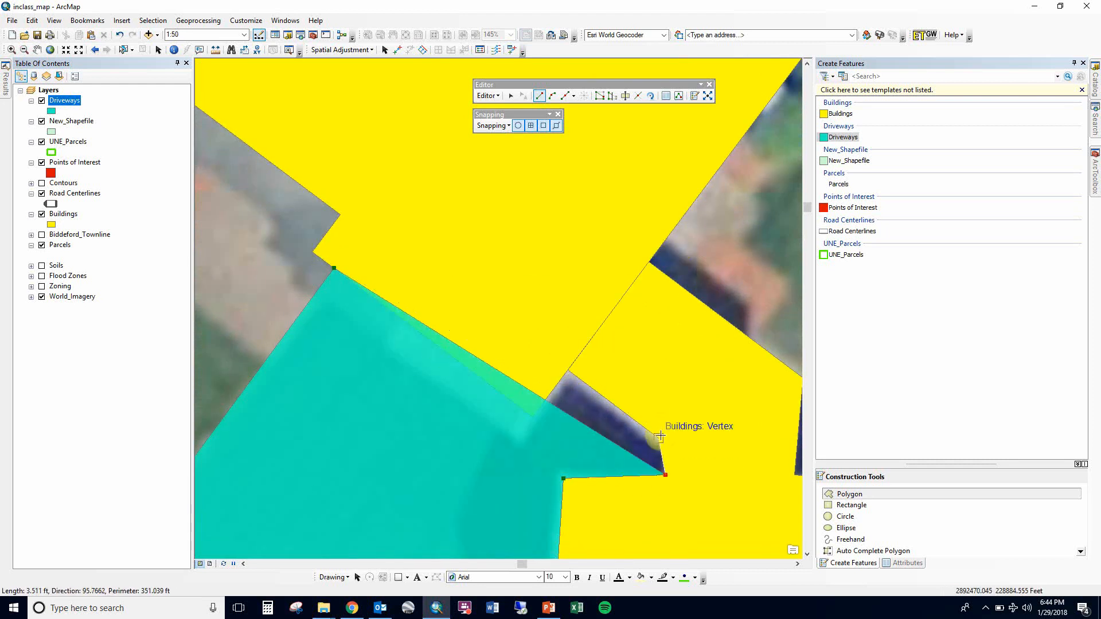
pyautogui.click(658, 439)
pyautogui.click(567, 379)
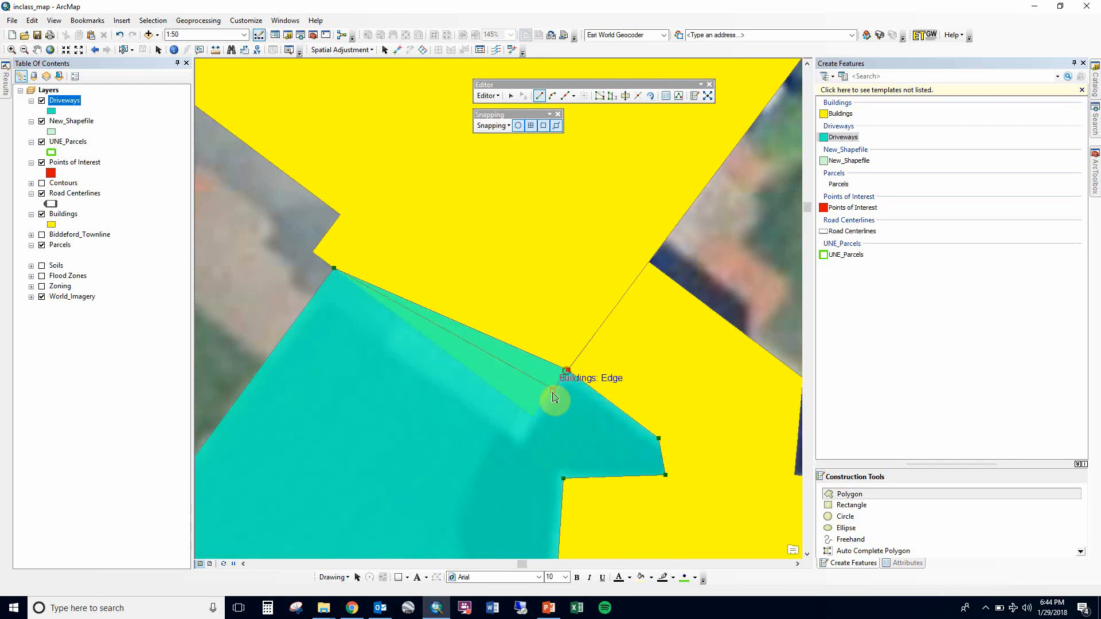
pyautogui.click(532, 420)
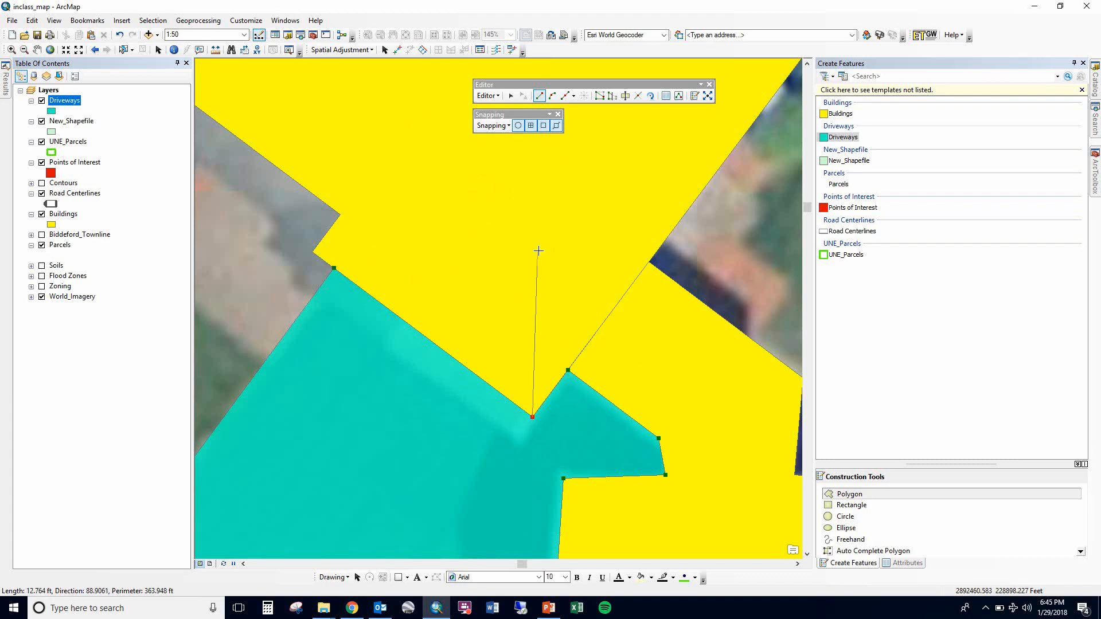
pyautogui.click(540, 97)
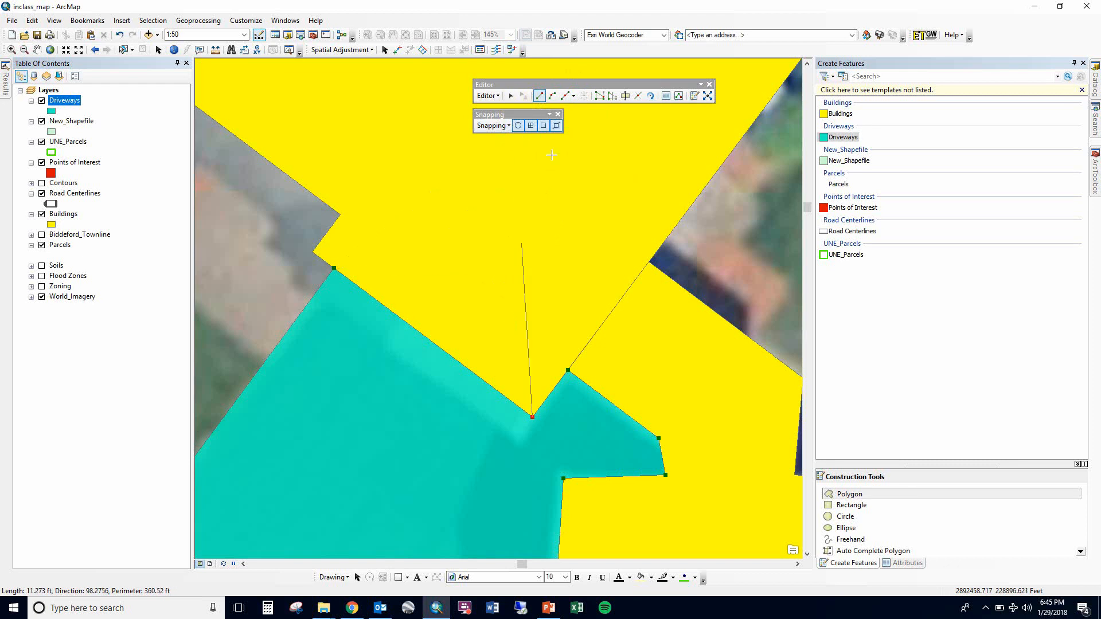
pyautogui.doubleClick(532, 418)
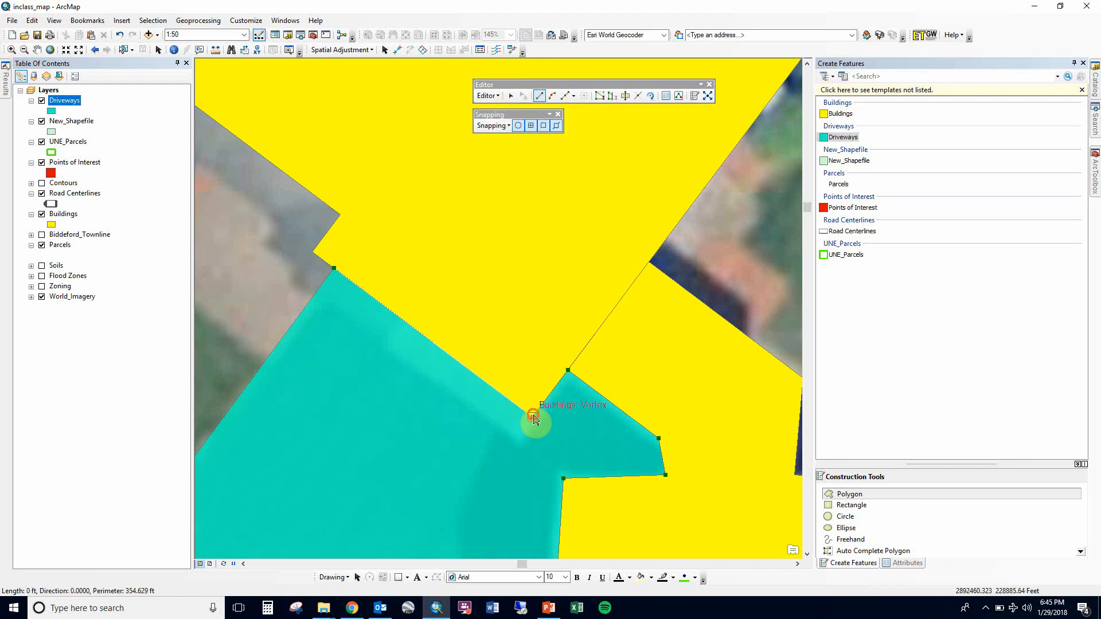
# Clear the selection of the finished driveway polygon.
pyautogui.scroll(3, 472, 448)
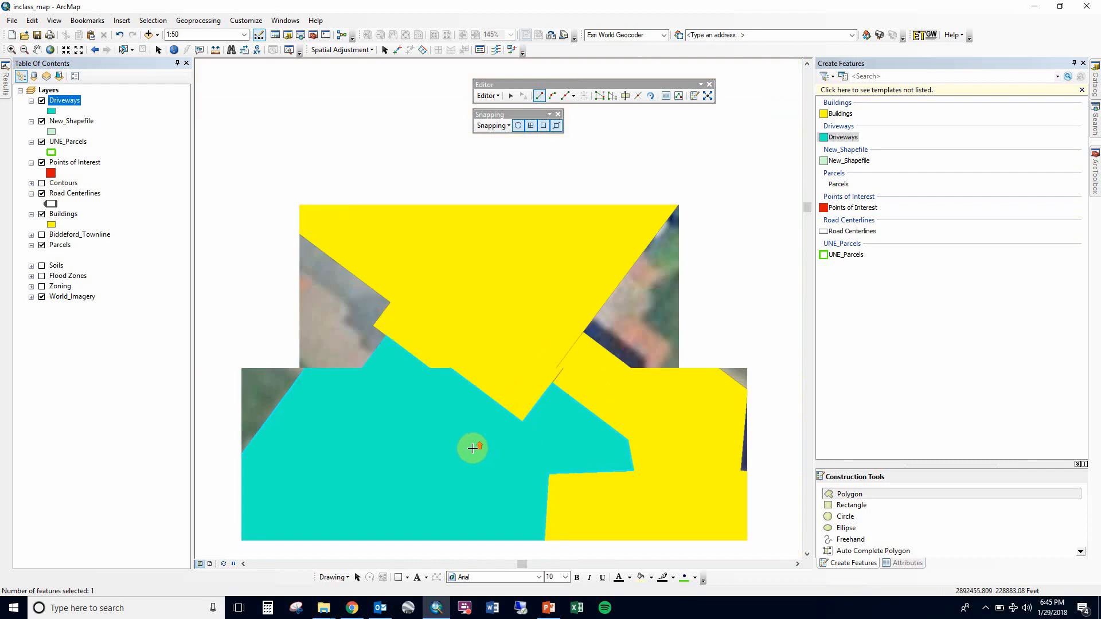
pyautogui.scroll(5, 472, 449)
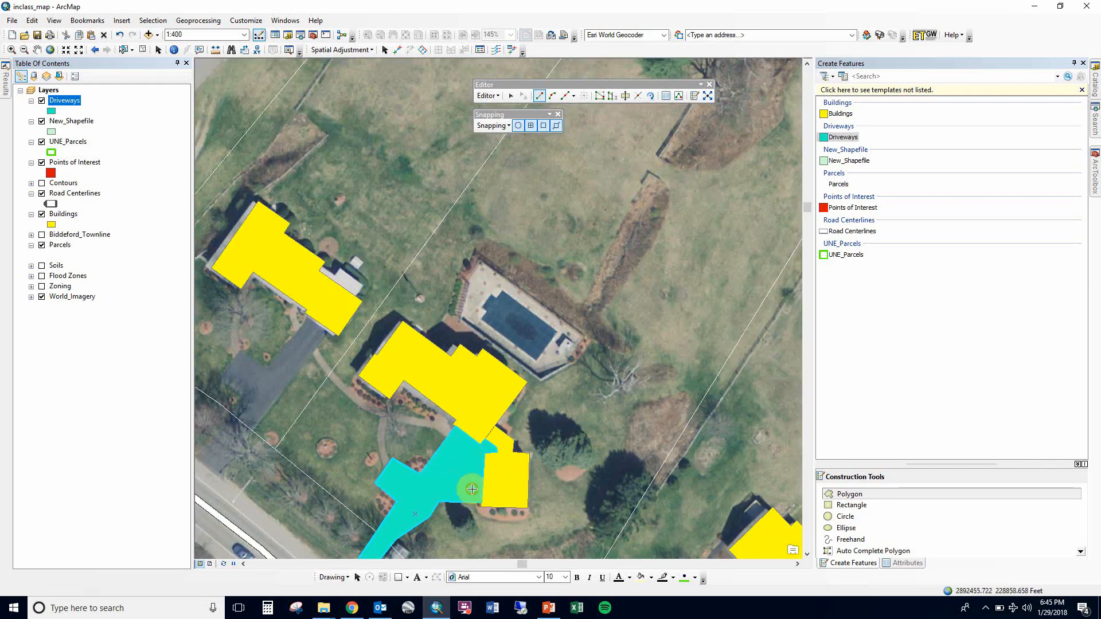
pyautogui.moveTo(493, 487); pyautogui.dragTo(597, 358)
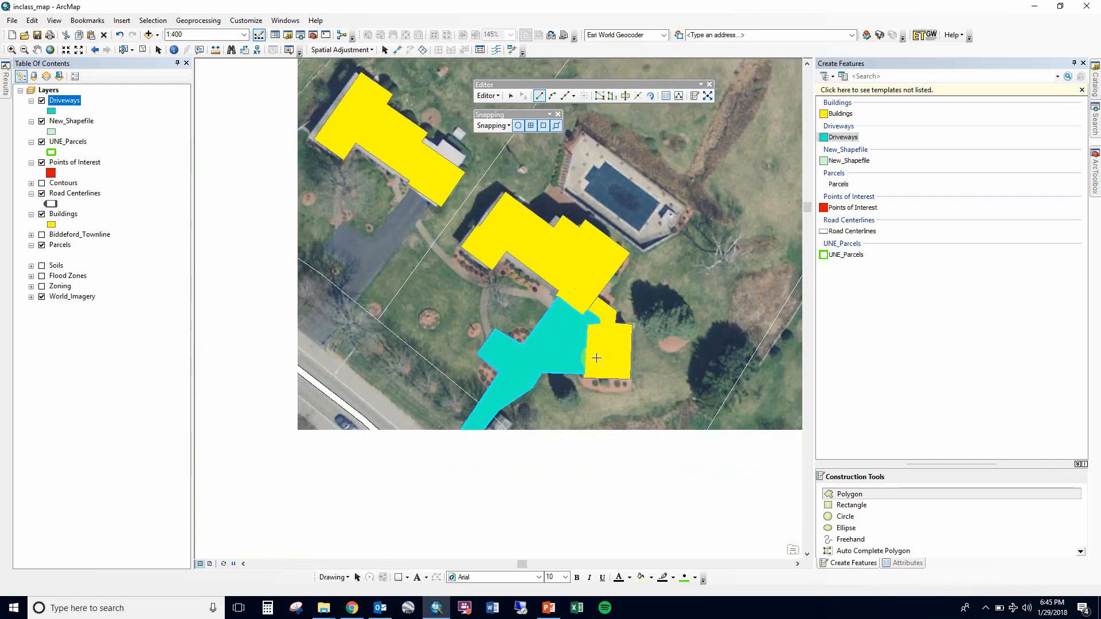
pyautogui.click(556, 418)
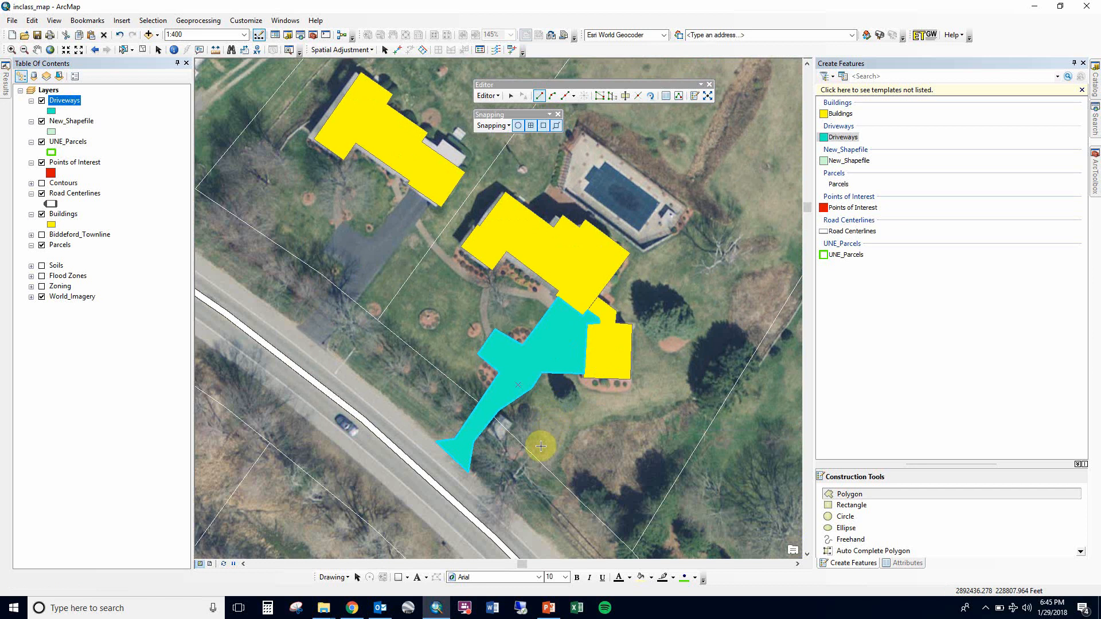
pyautogui.scroll(-1, 547, 442)
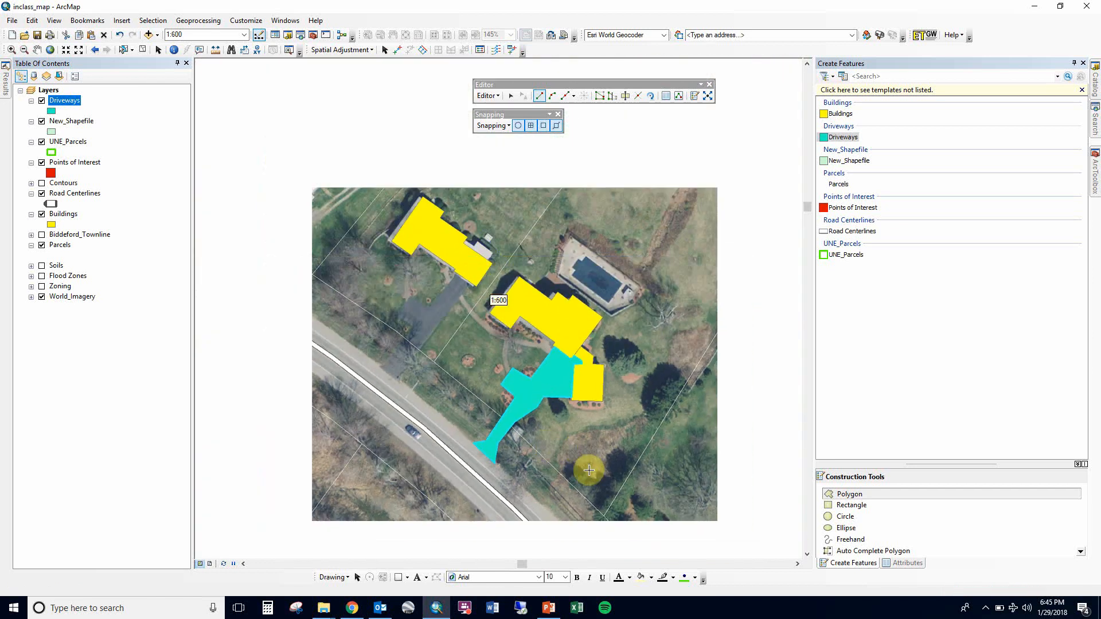
pyautogui.moveTo(641, 469); pyautogui.dragTo(568, 396)
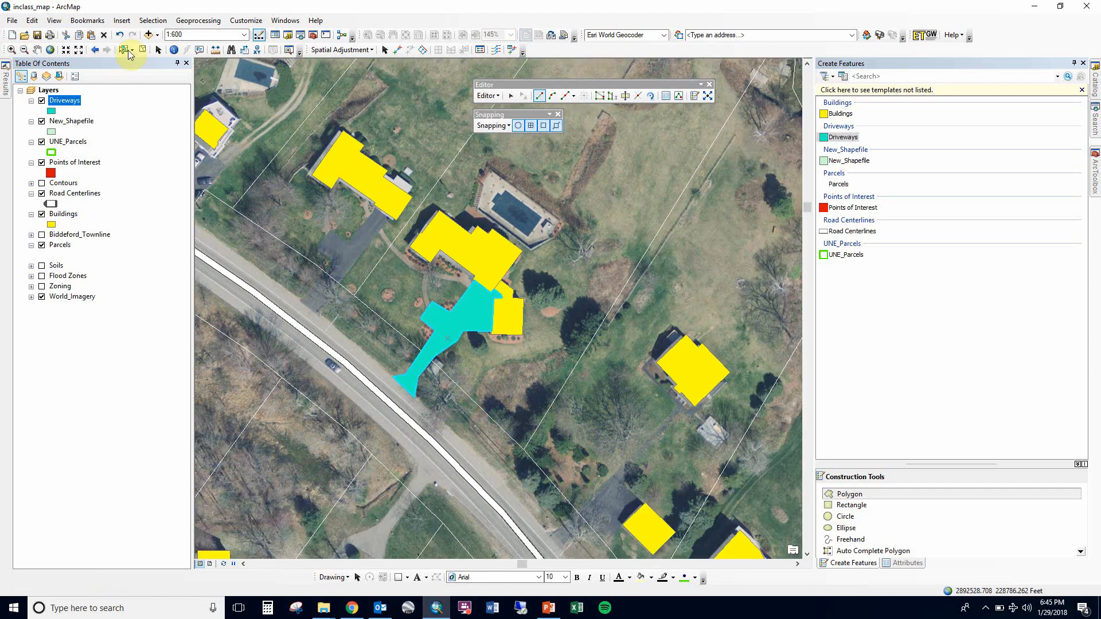
pyautogui.click(142, 50)
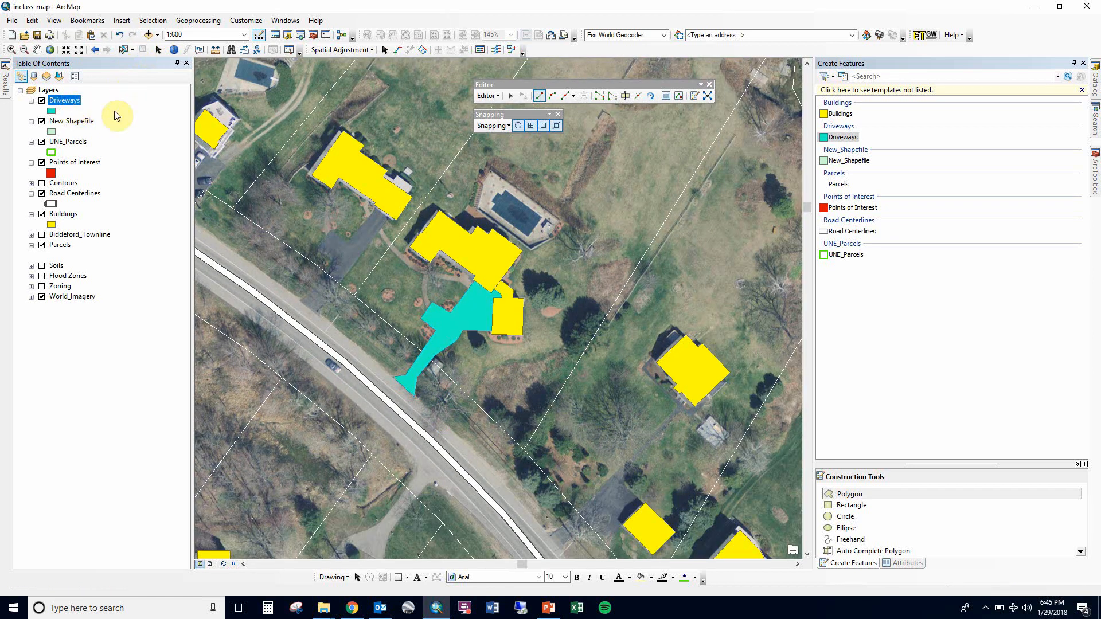
# Change the Driveways layer's fill color to gray.
pyautogui.click(54, 113)
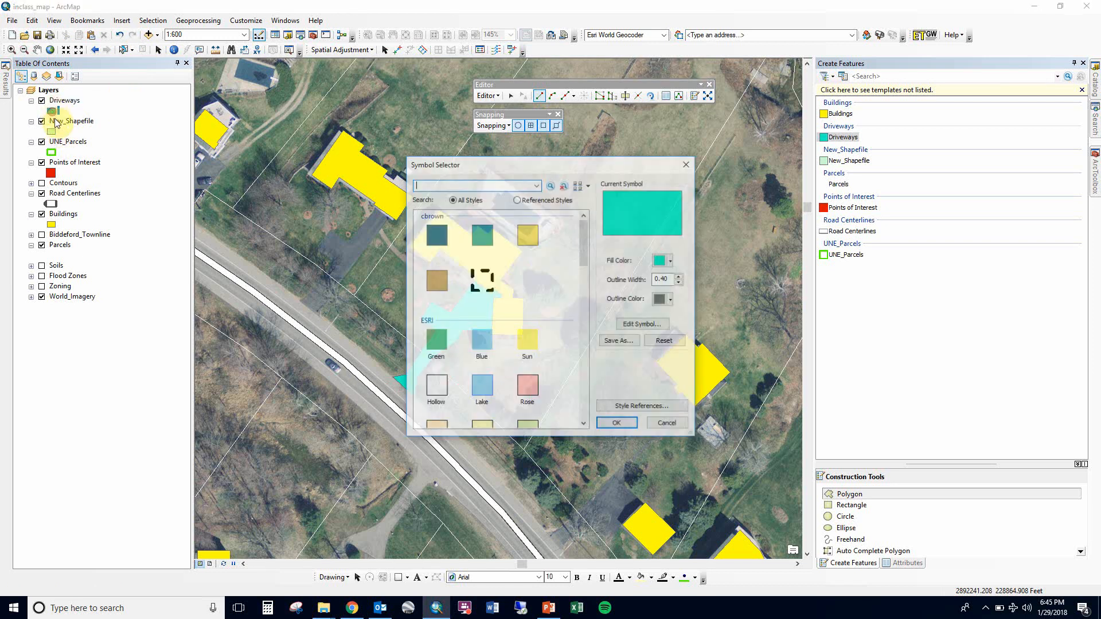
pyautogui.click(663, 261)
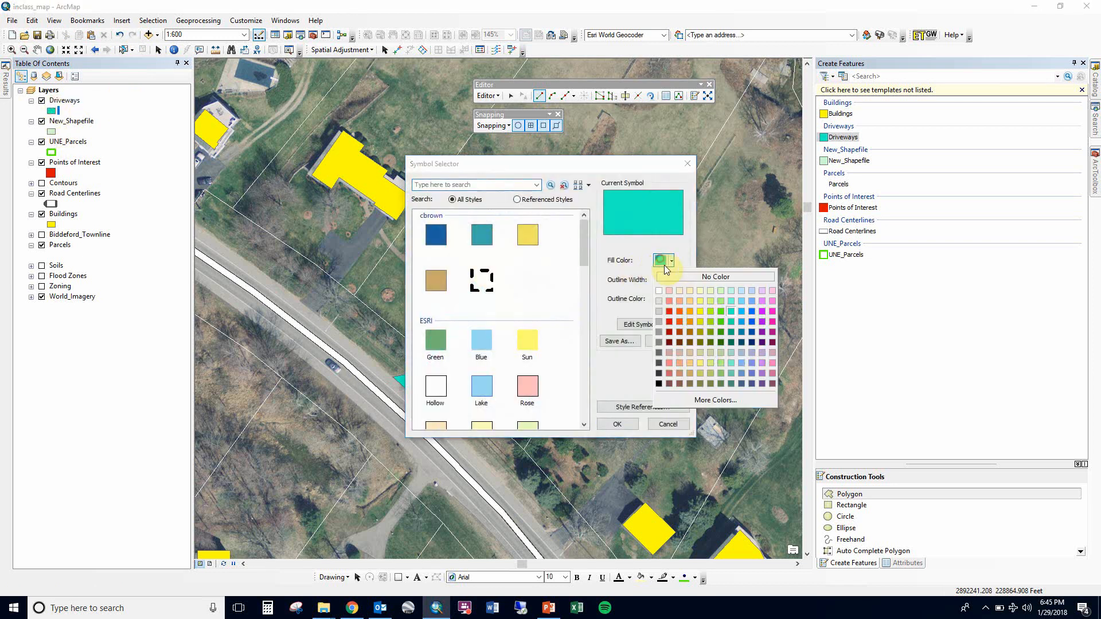
pyautogui.click(659, 323)
pyautogui.click(617, 424)
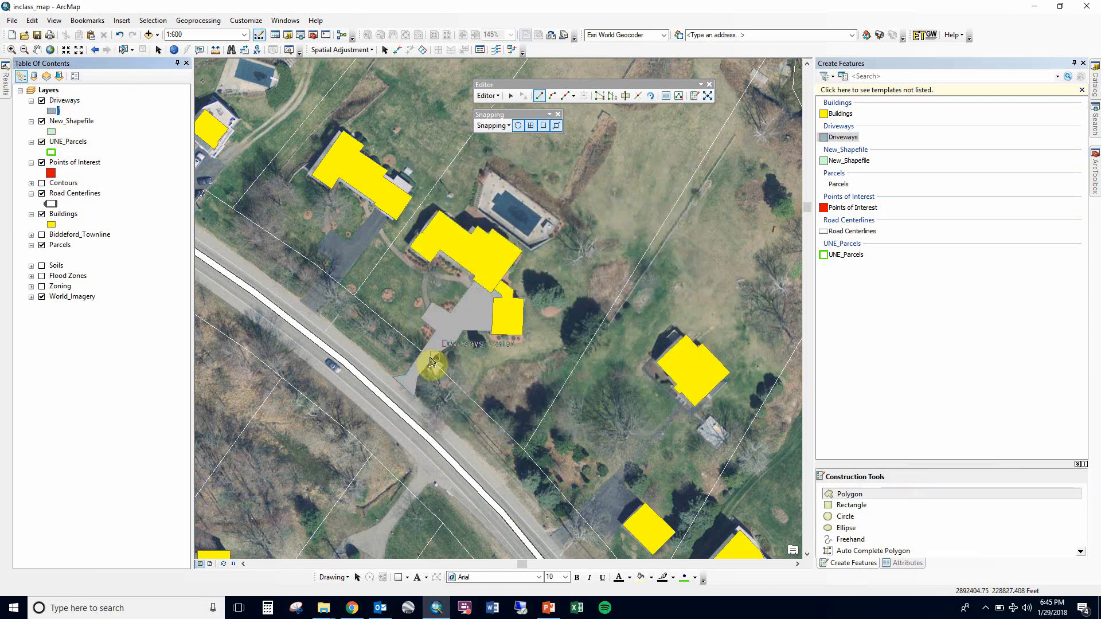
# Hide the World_Imagery layer and decline the FlashBack Express update.
pyautogui.click(41, 296)
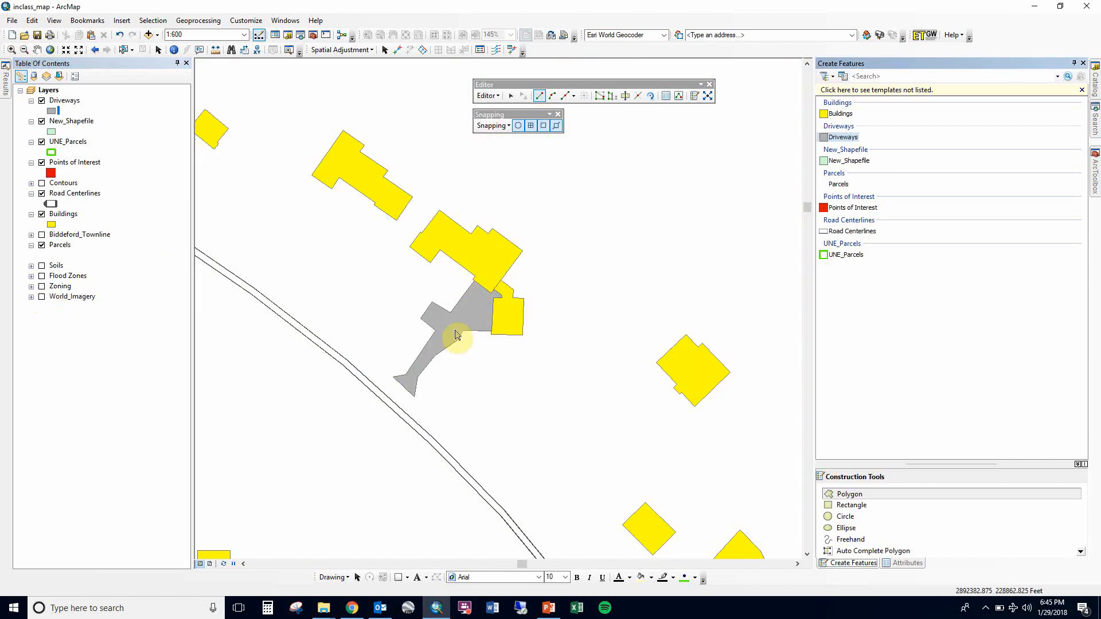
pyautogui.scroll(-3, 543, 411)
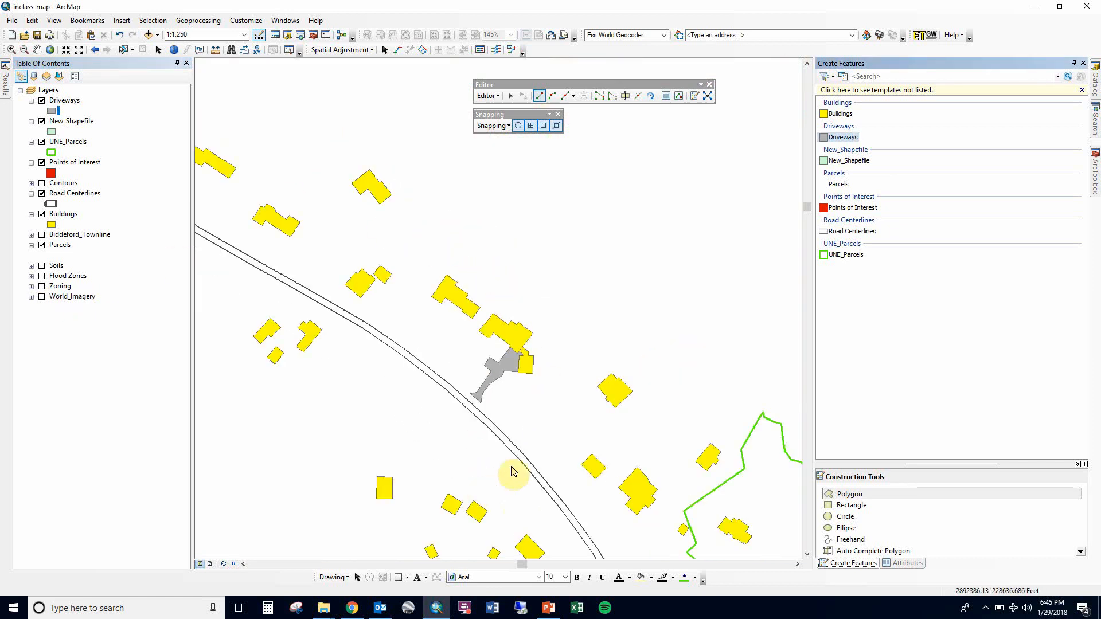
pyautogui.moveTo(576, 466); pyautogui.dragTo(562, 345)
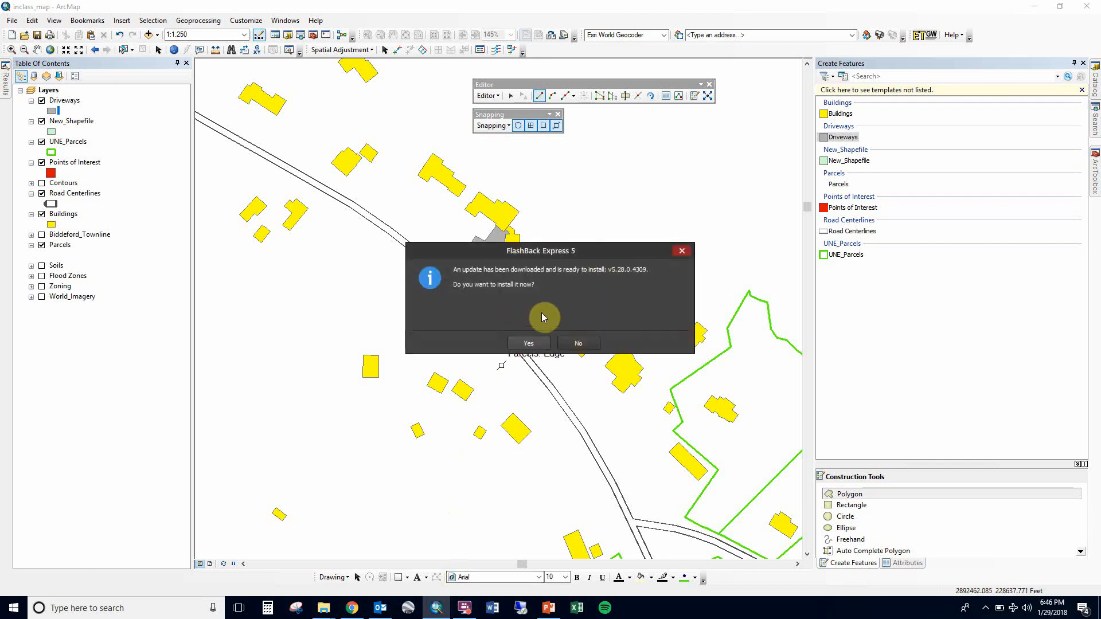
pyautogui.click(578, 345)
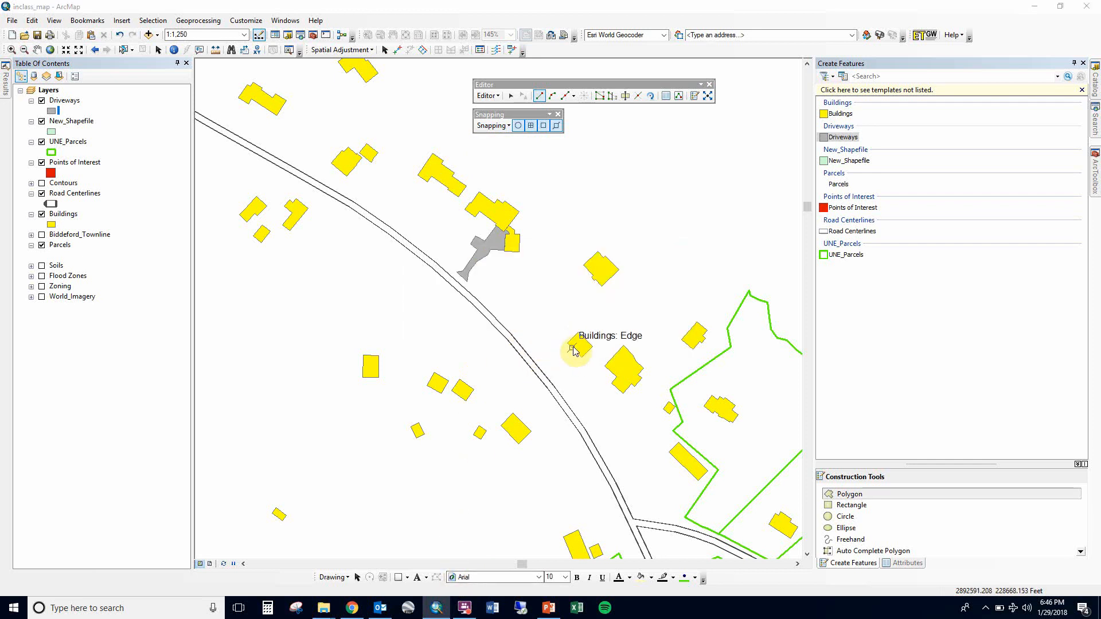